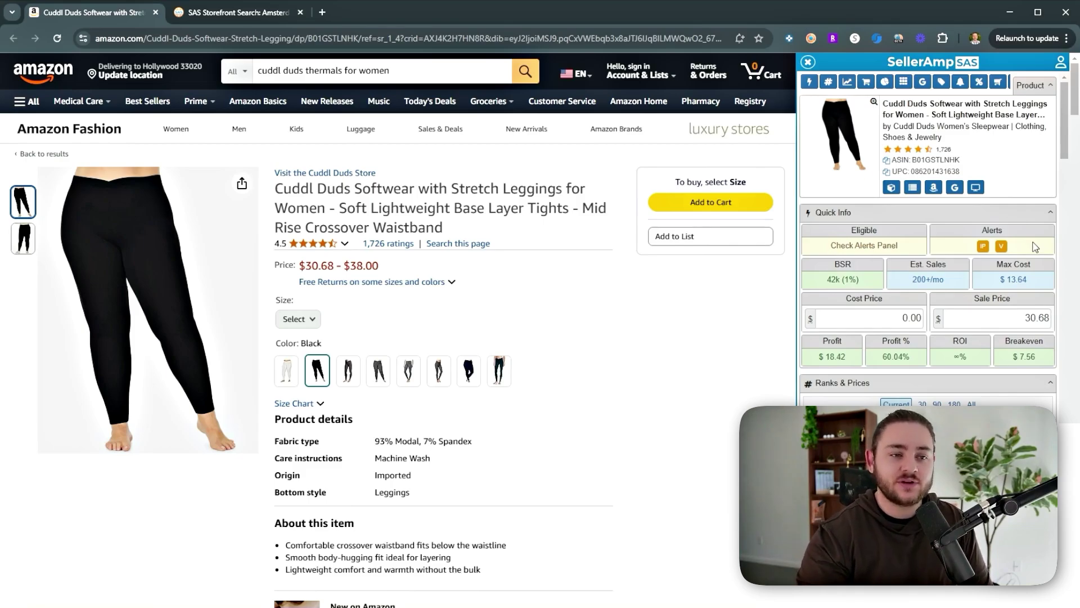
Check the Cuddl Duds leggings' $18.42 profit and bring up the seller's 27-ASIN storefront list.
{"action": "scroll", "coordinate": [1036, 246], "scroll_direction": "down", "scroll_amount": 10}
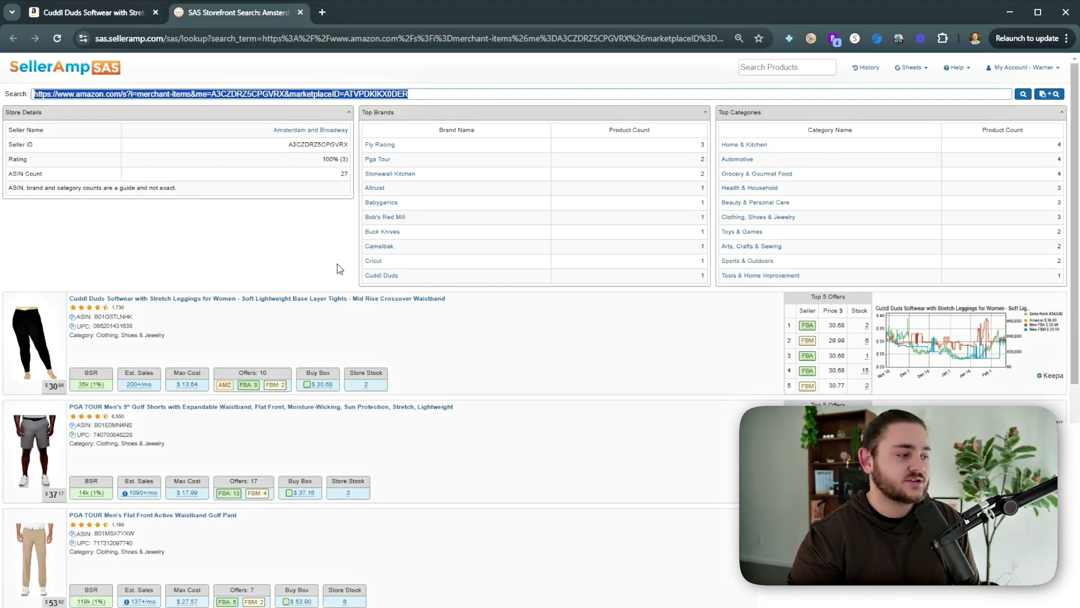
Zoom into the storefront list and run a Google search for the Cuddl Duds Softwear leggings title.
{"action": "scroll", "coordinate": [340, 269], "scroll_direction": "down", "scroll_amount": 2}
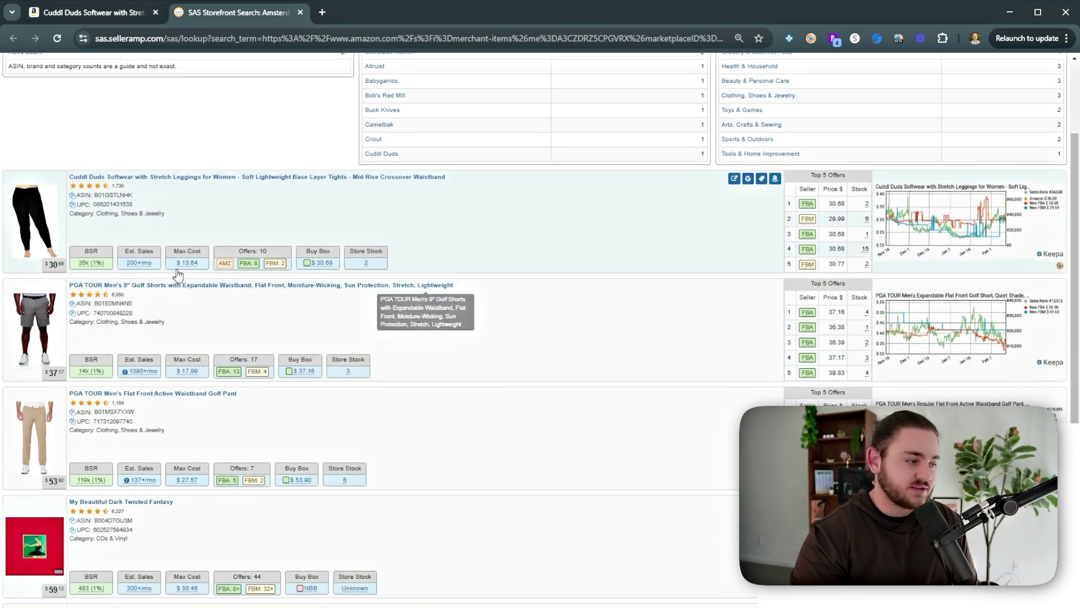
{"action": "key", "text": "ctrl+plus"}
{"action": "key", "text": "ctrl+plus"}
{"action": "key", "text": "ctrl+plus"}
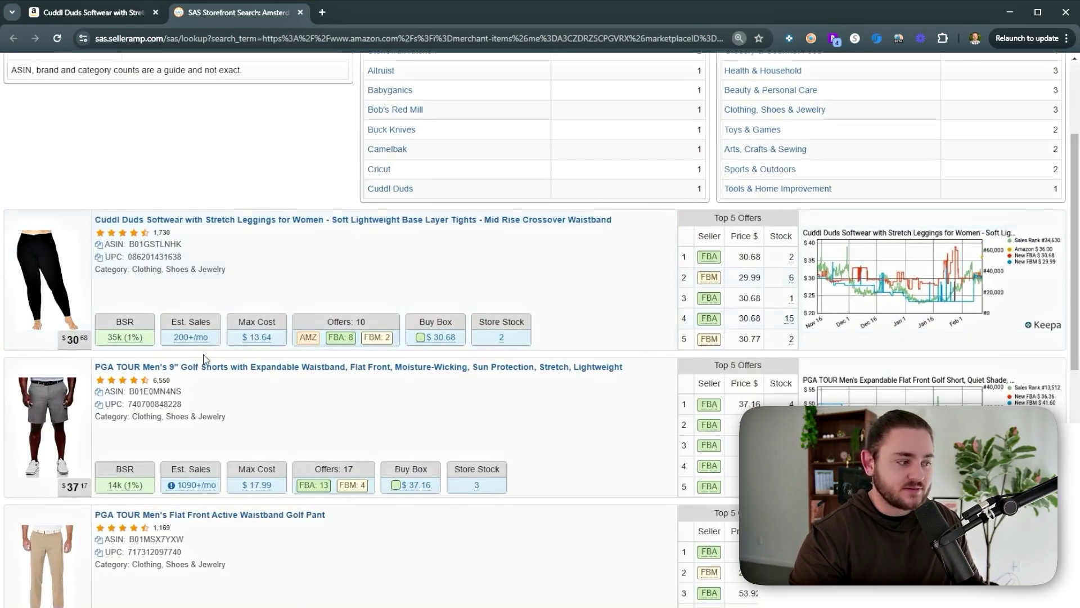
{"action": "scroll", "coordinate": [248, 334], "scroll_direction": "down", "scroll_amount": 1}
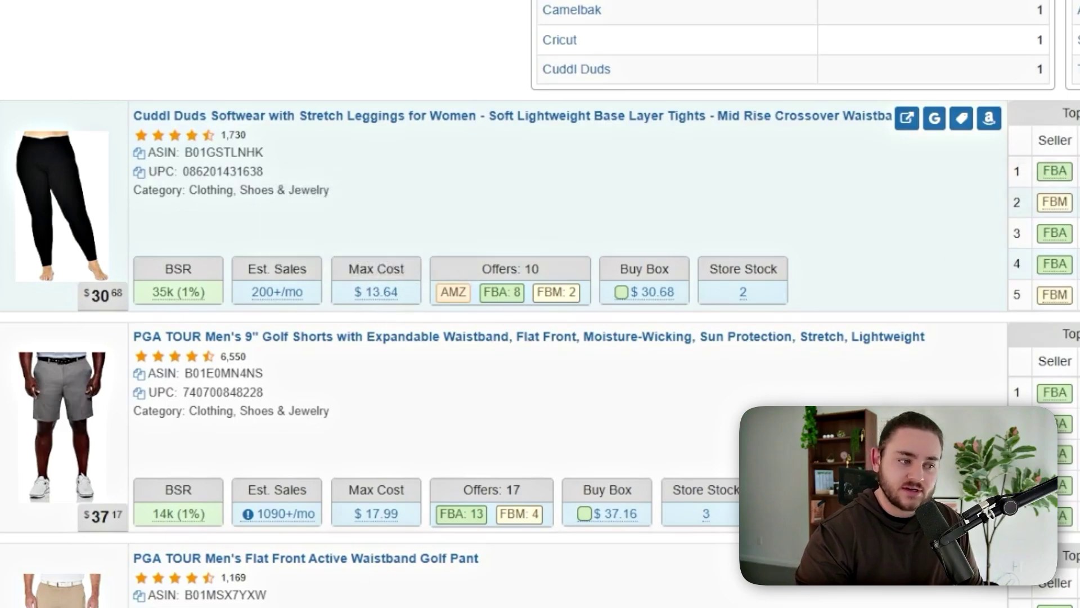
{"action": "left_click", "coordinate": [397, 20]}
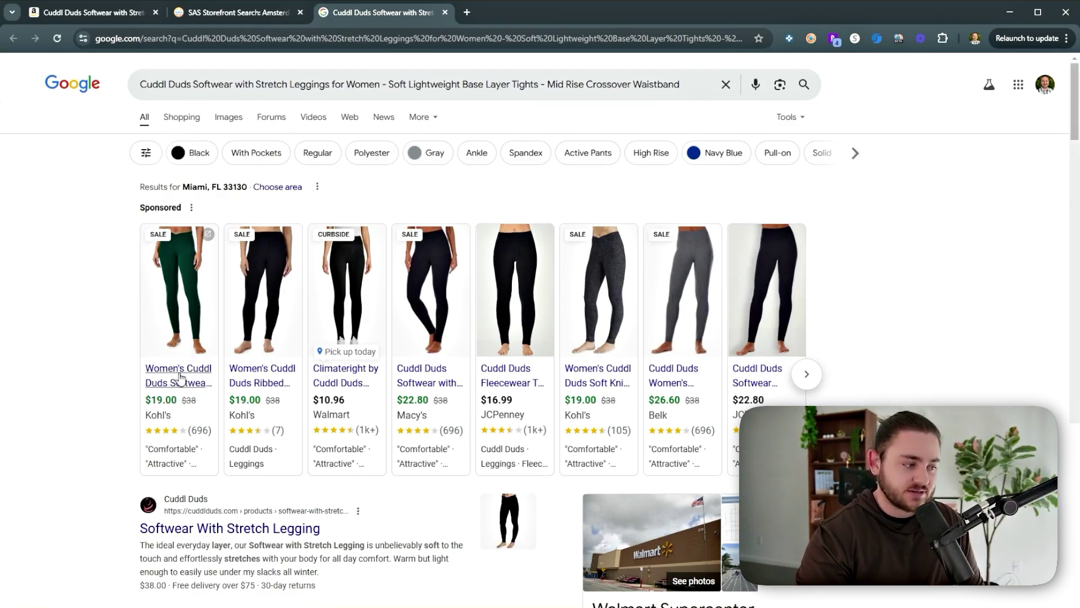
Compare Kohl's $19.00 and Macy's $22.80 leggings prices against the storefront's $13.64 max cost for 30% ROI.
{"action": "mouse_move", "coordinate": [262, 392]}
{"action": "scroll", "coordinate": [194, 513], "scroll_direction": "down", "scroll_amount": 1}
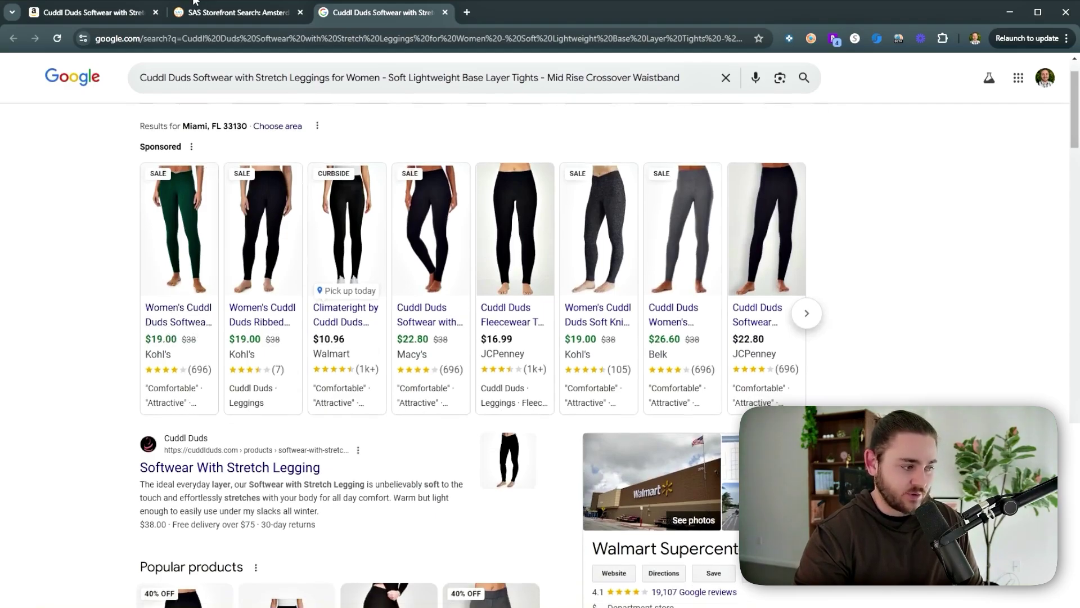
{"action": "left_click", "coordinate": [195, 9]}
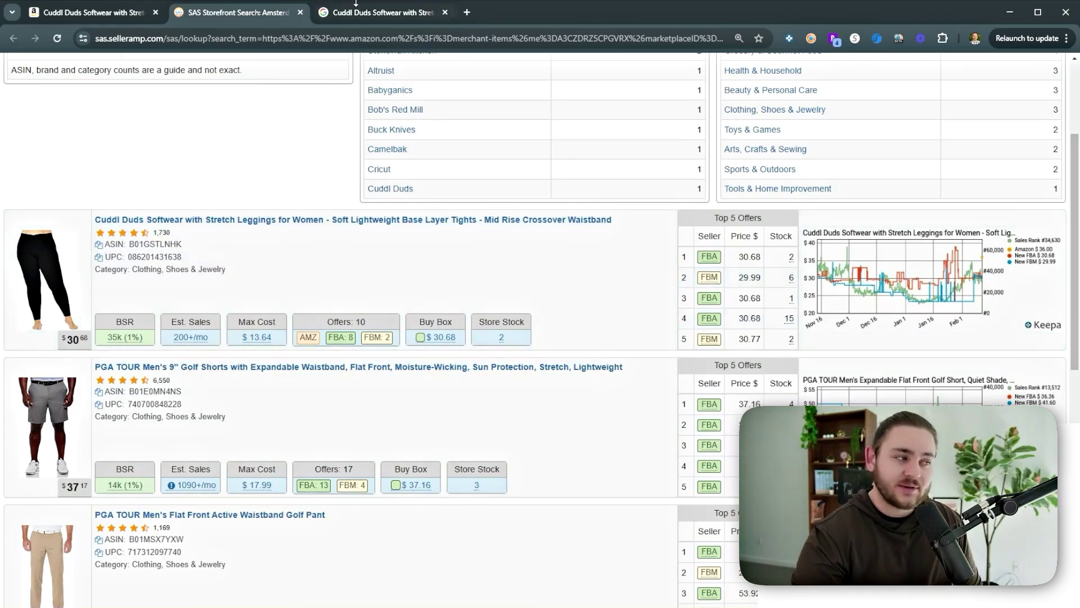
{"action": "left_click", "coordinate": [328, 13]}
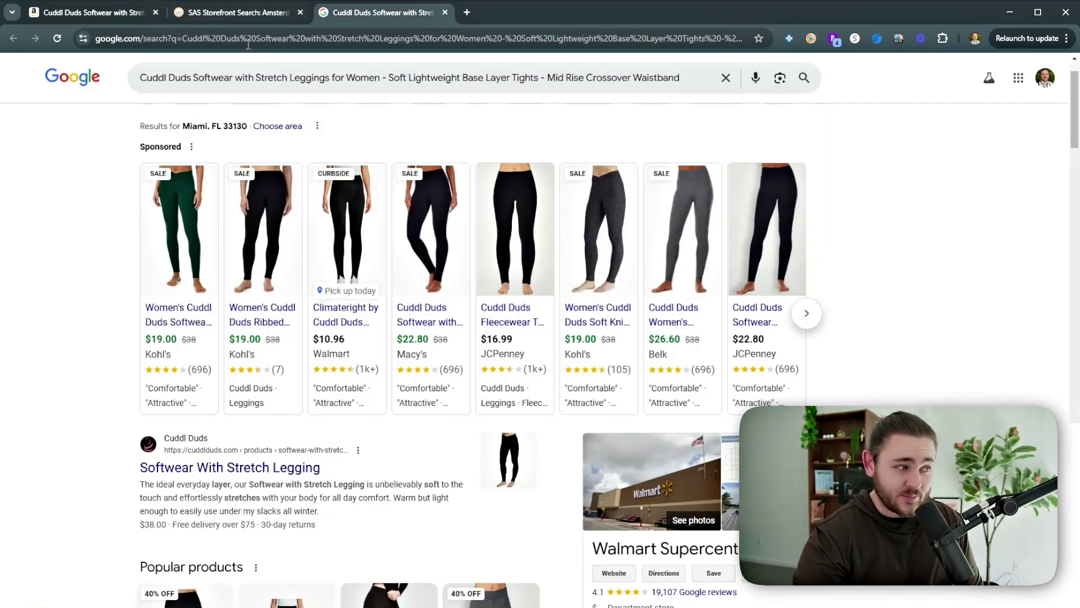
{"action": "left_click", "coordinate": [235, 17]}
{"action": "mouse_move", "coordinate": [272, 343]}
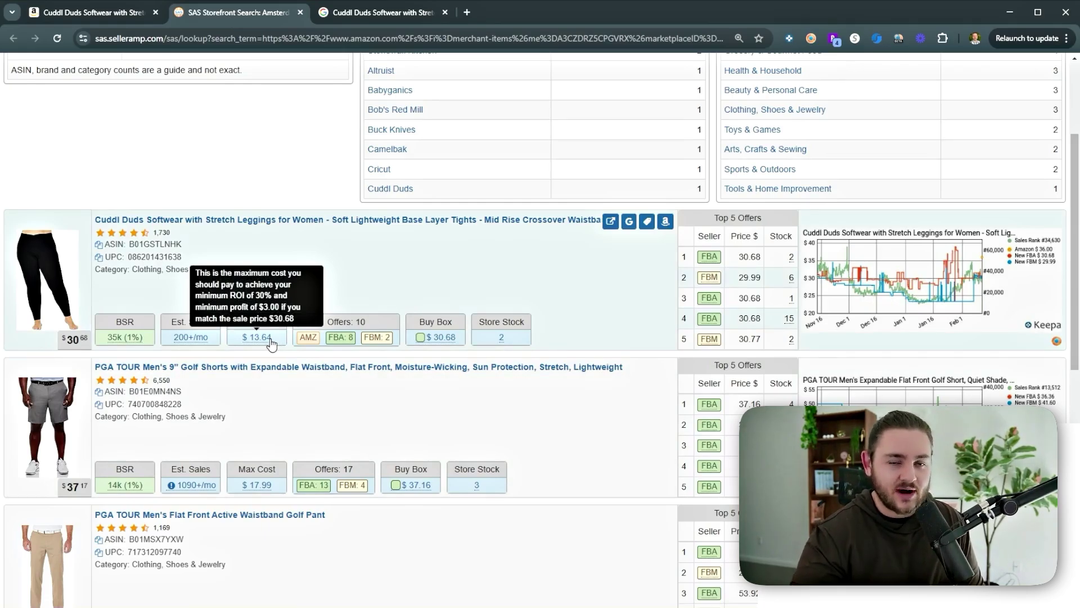
Google the PGA TOUR 9" golf shorts and open the $24 GolfApparelShop listing.
{"action": "scroll", "coordinate": [386, 441], "scroll_direction": "down", "scroll_amount": 3}
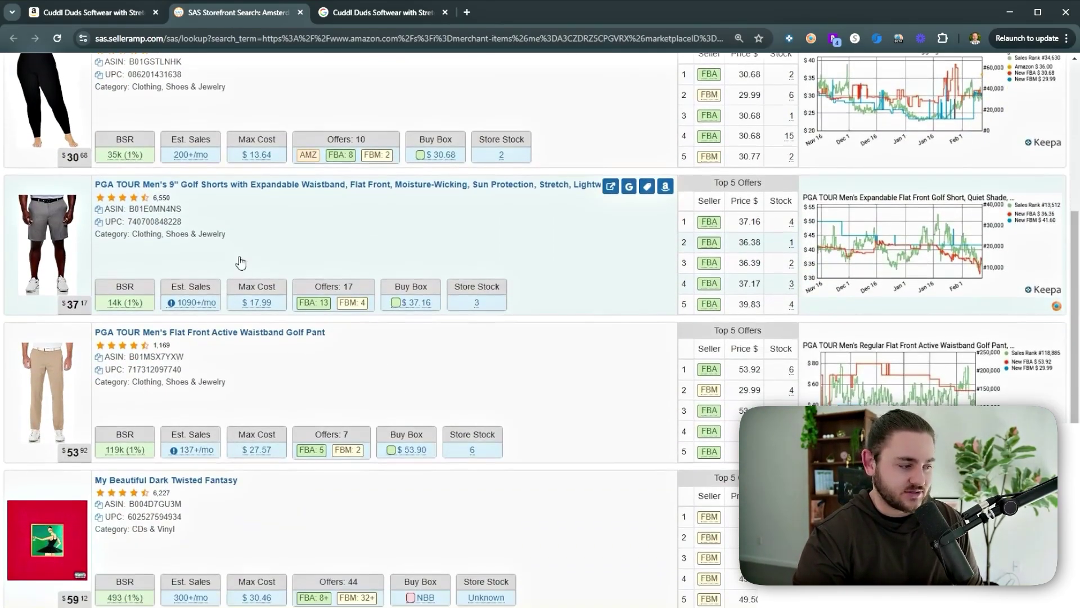
{"action": "left_click", "coordinate": [629, 186]}
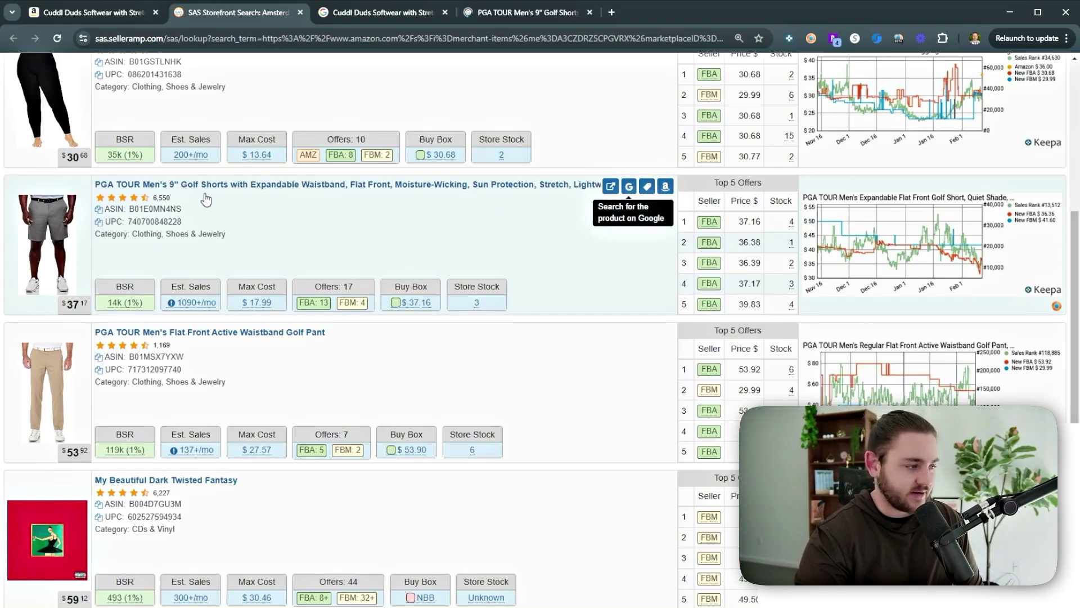
{"action": "left_click_drag", "start_coordinate": [508, 15], "coordinate": [363, 11]}
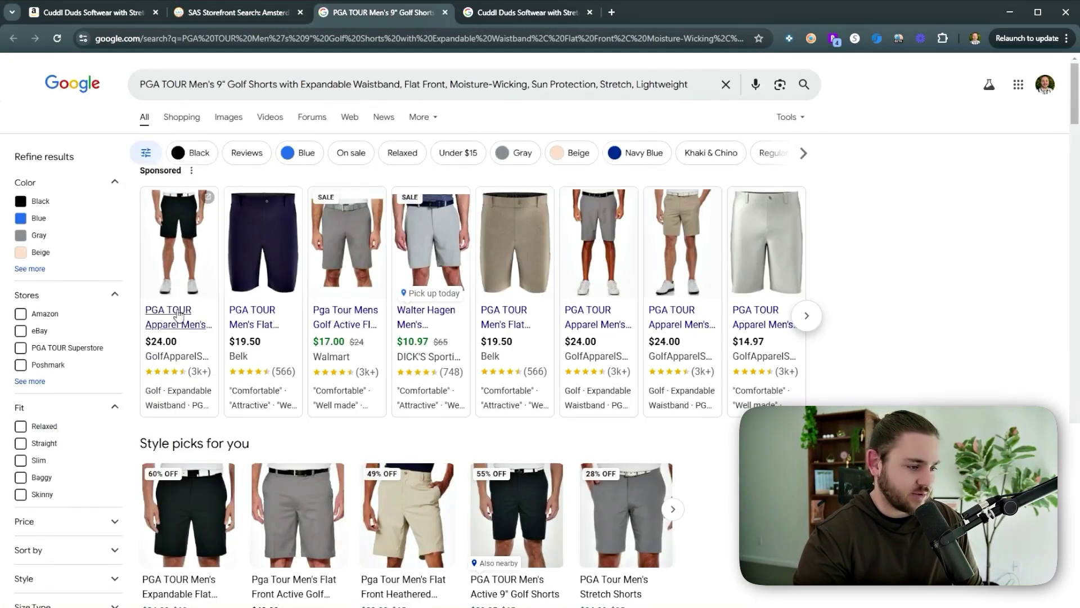
{"action": "middle_click", "coordinate": [160, 331]}
Confirm the black flat-front golf short sells for $24 instead of $60, then go to its Amazon listing.
{"action": "left_click", "coordinate": [529, 12]}
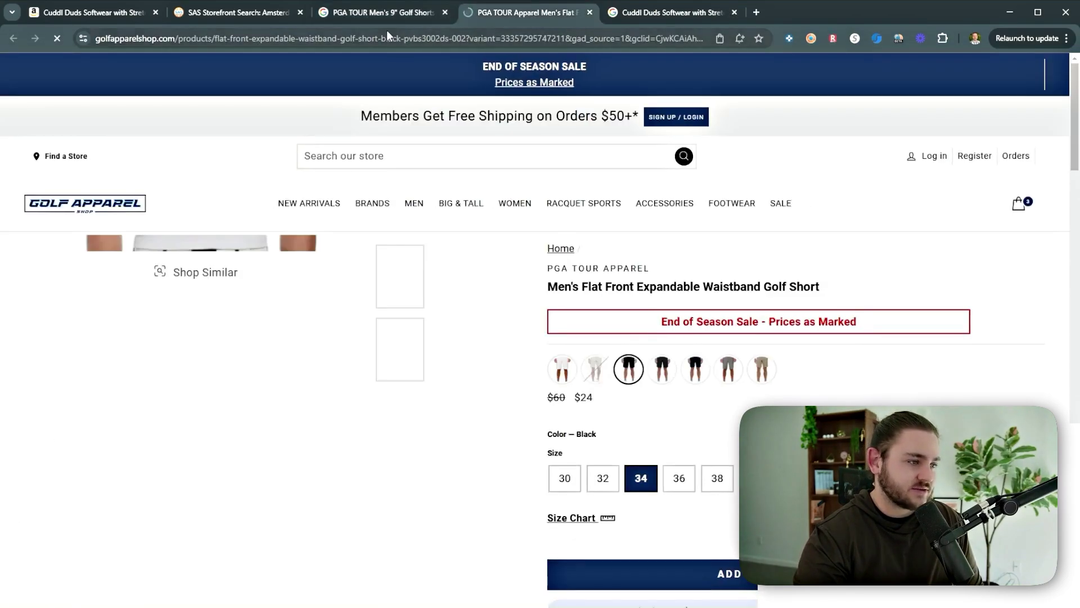
{"action": "scroll", "coordinate": [720, 480], "scroll_direction": "down", "scroll_amount": 1}
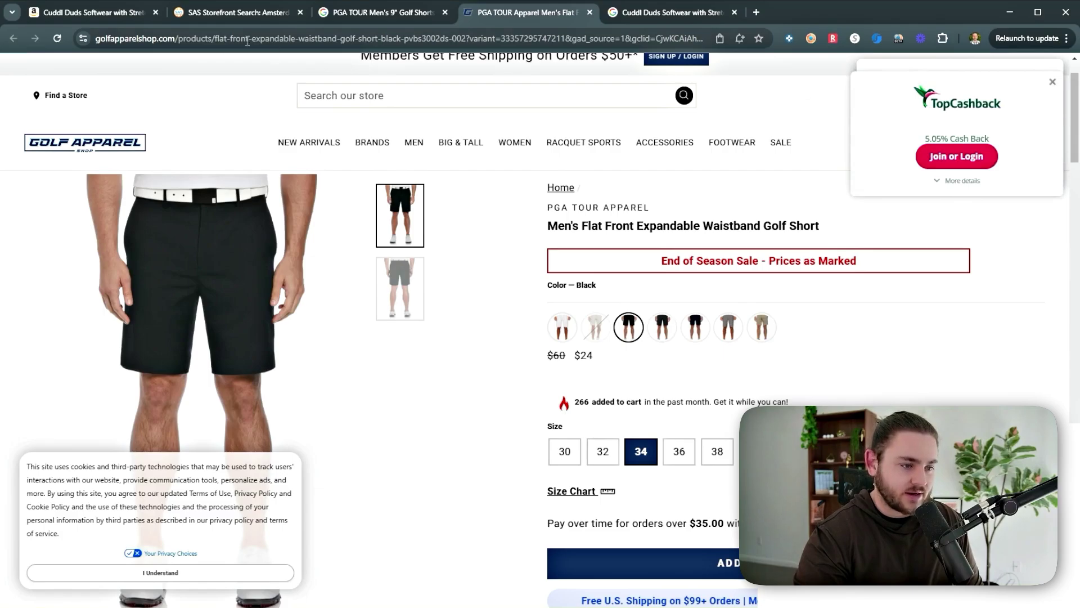
{"action": "left_click", "coordinate": [169, 8]}
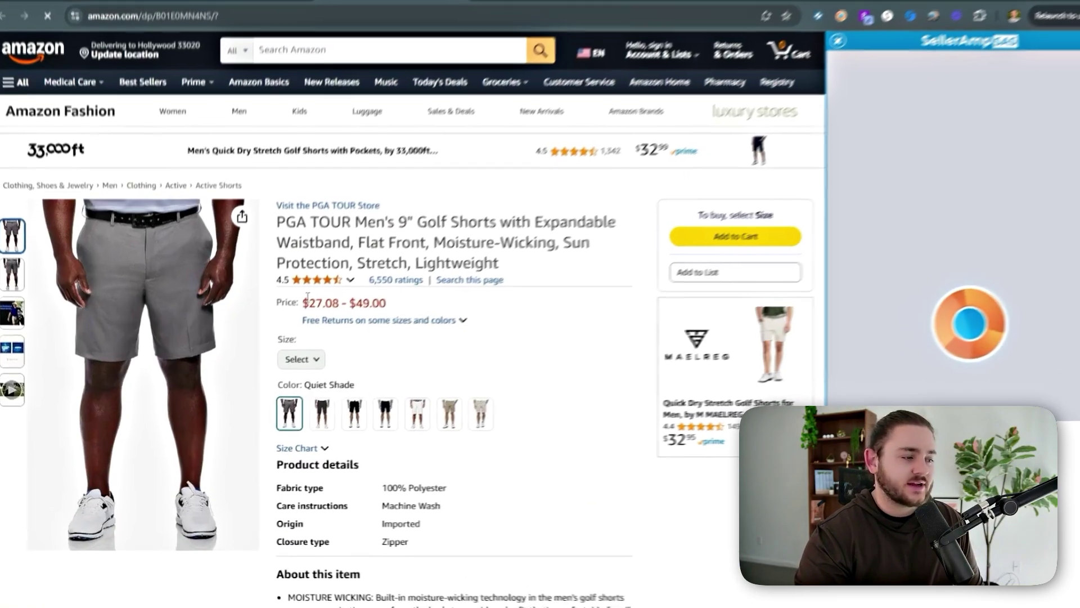
Note the $27.08–$49.00 Amazon range and enter $24 cost and $49 sale price in SellerAmp.
{"action": "left_click_drag", "start_coordinate": [305, 312], "coordinate": [385, 317]}
{"action": "left_click_drag", "start_coordinate": [401, 217], "coordinate": [456, 217]}
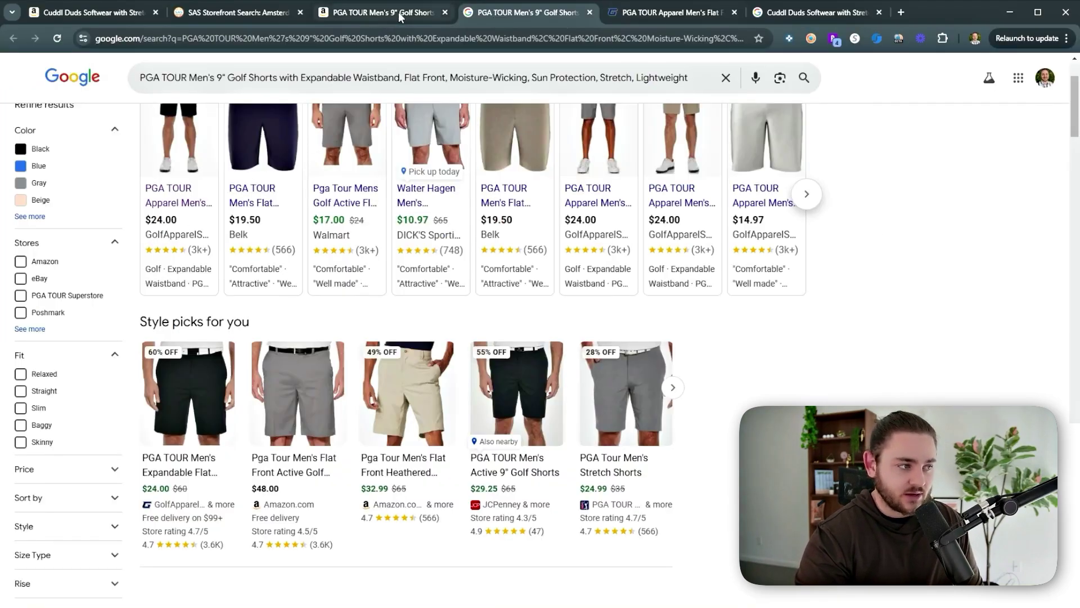
{"action": "left_click", "coordinate": [401, 16]}
{"action": "type", "text": "24"}
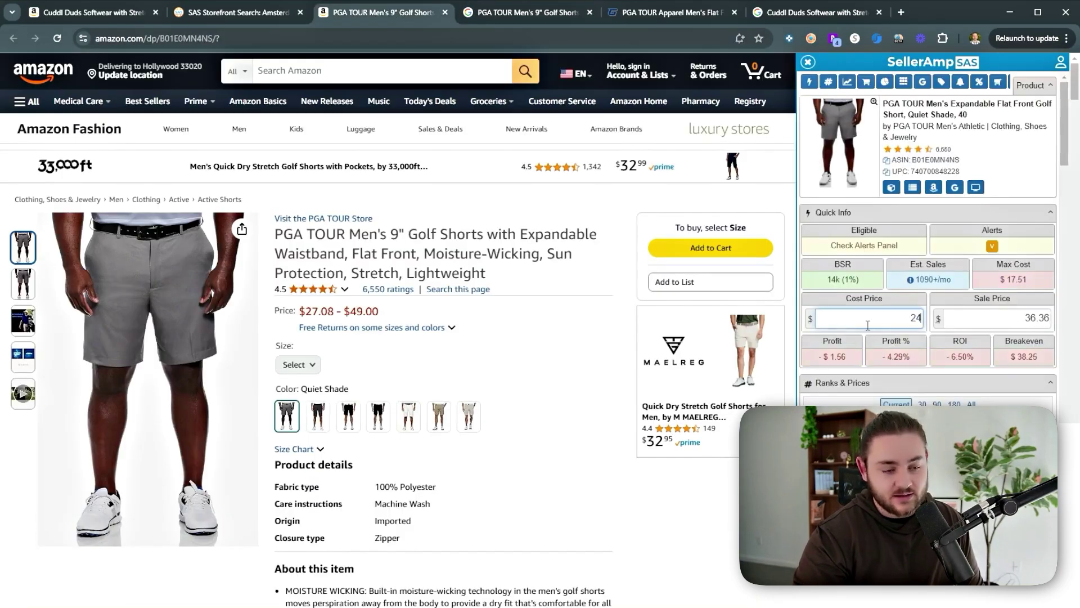
{"action": "left_click", "coordinate": [1020, 327]}
{"action": "type", "text": "49"}
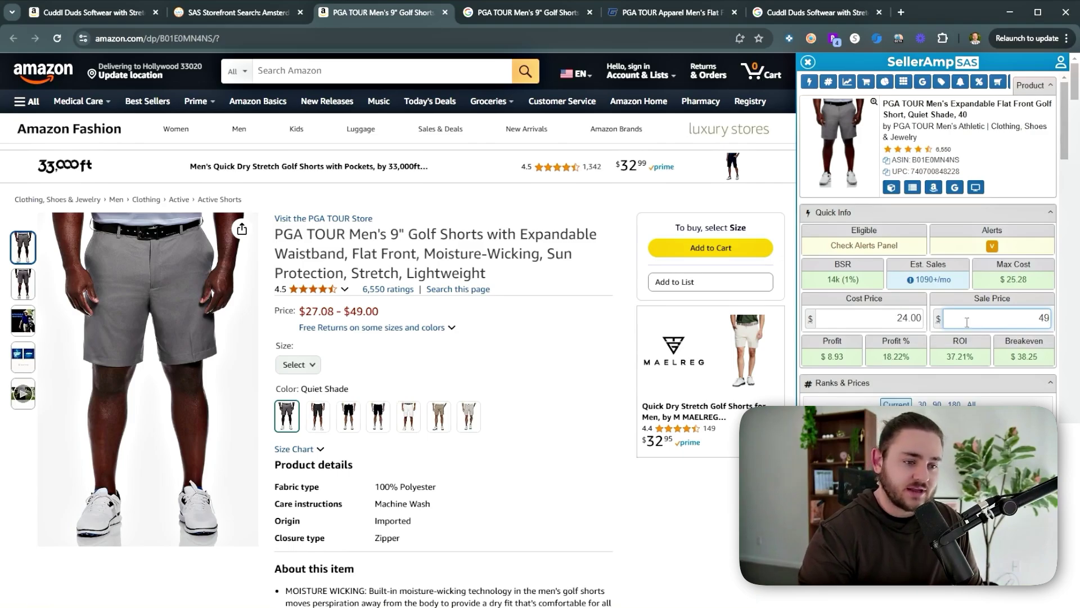
{"action": "scroll", "coordinate": [513, 421], "scroll_direction": "down", "scroll_amount": 10}
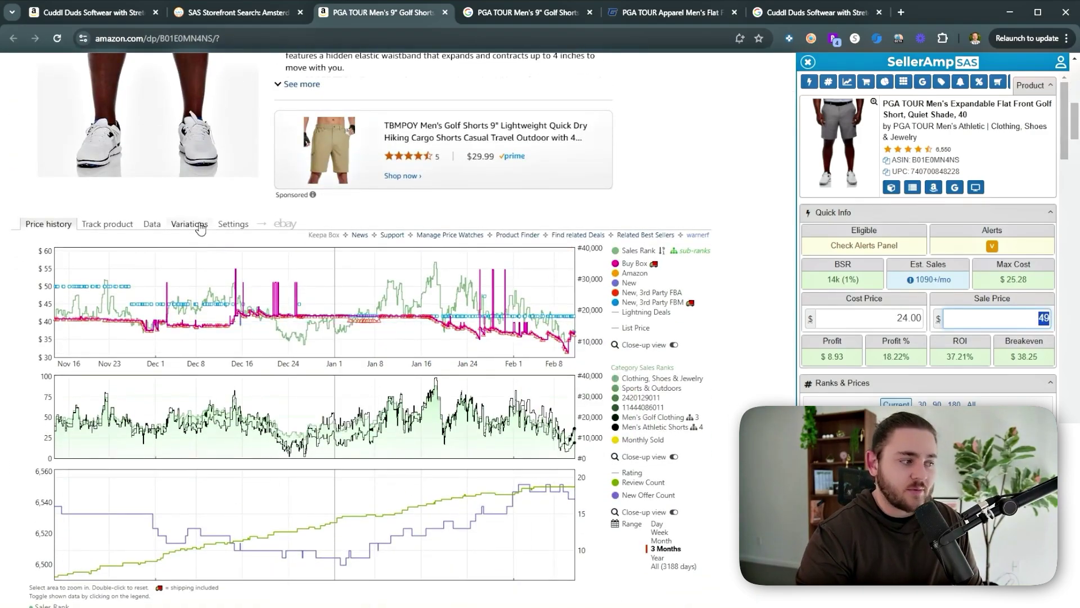
List Keepa's golf-short variations sorted by current New price, highest first.
{"action": "left_click", "coordinate": [191, 231]}
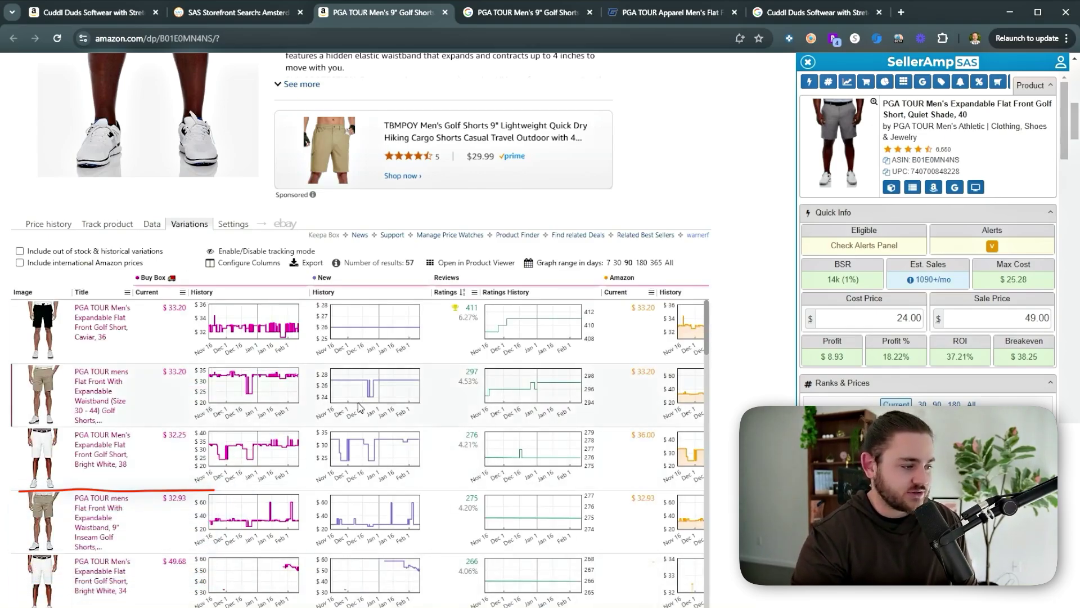
{"action": "scroll", "coordinate": [469, 366], "scroll_direction": "right", "scroll_amount": 2}
{"action": "scroll", "coordinate": [469, 366], "scroll_direction": "right", "scroll_amount": 8}
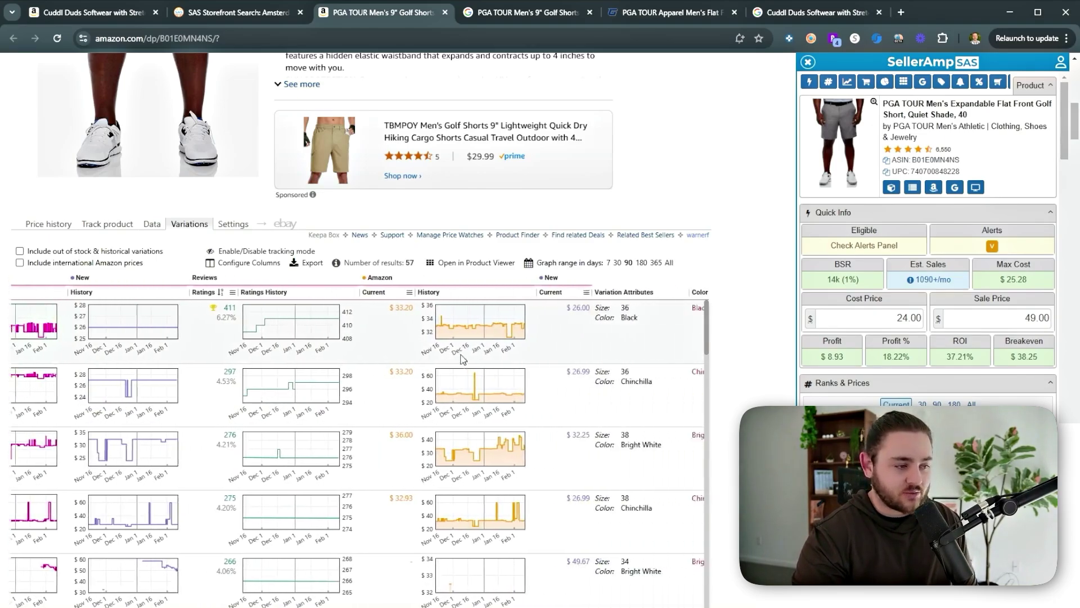
{"action": "left_click", "coordinate": [490, 293]}
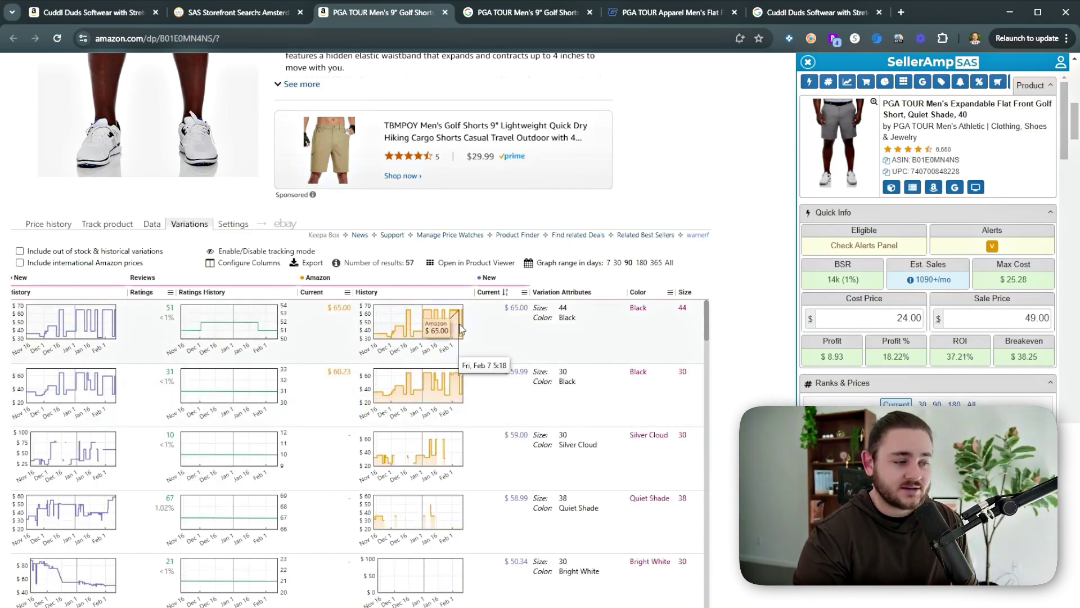
Browse the 57-variant Keepa table and price charts.
{"action": "scroll", "coordinate": [355, 402], "scroll_direction": "left", "scroll_amount": 1}
{"action": "scroll", "coordinate": [355, 403], "scroll_direction": "left", "scroll_amount": 1}
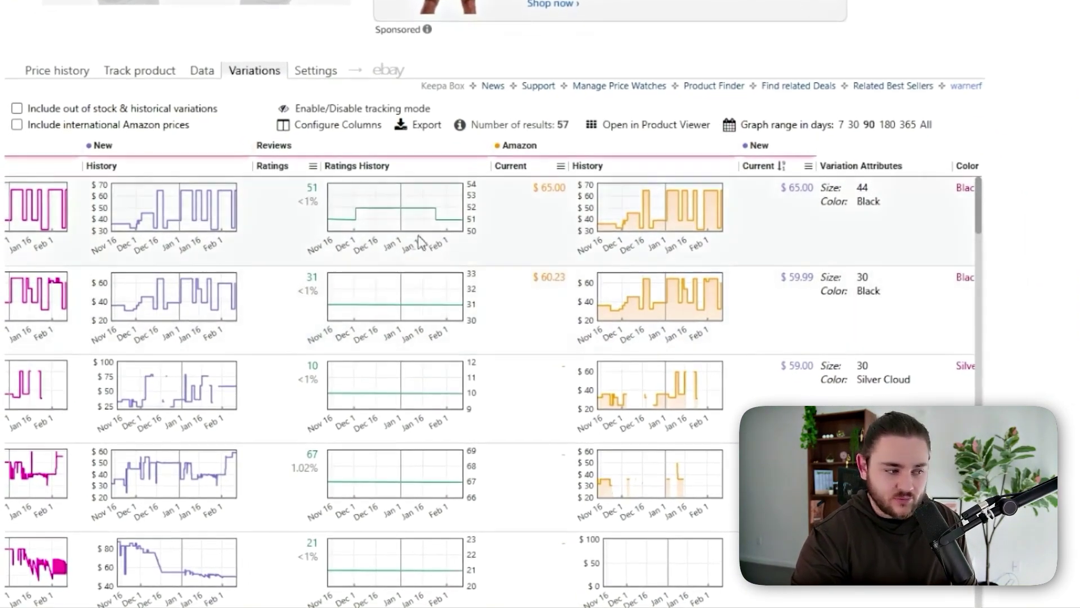
{"action": "scroll", "coordinate": [180, 217], "scroll_direction": "left", "scroll_amount": 3}
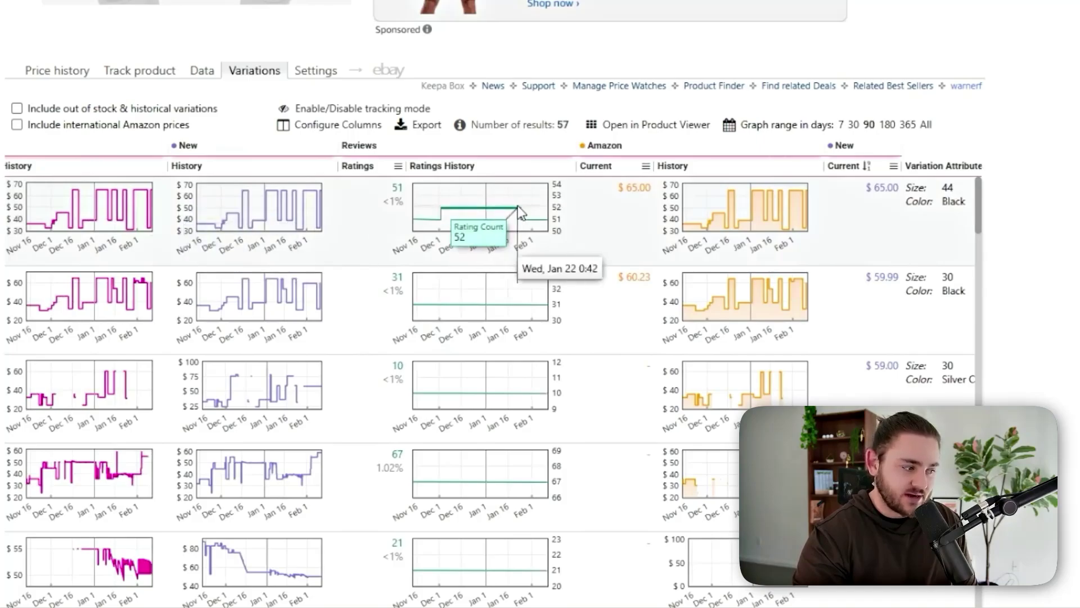
{"action": "scroll", "coordinate": [529, 247], "scroll_direction": "down", "scroll_amount": 2}
{"action": "scroll", "coordinate": [562, 338], "scroll_direction": "up", "scroll_amount": 2}
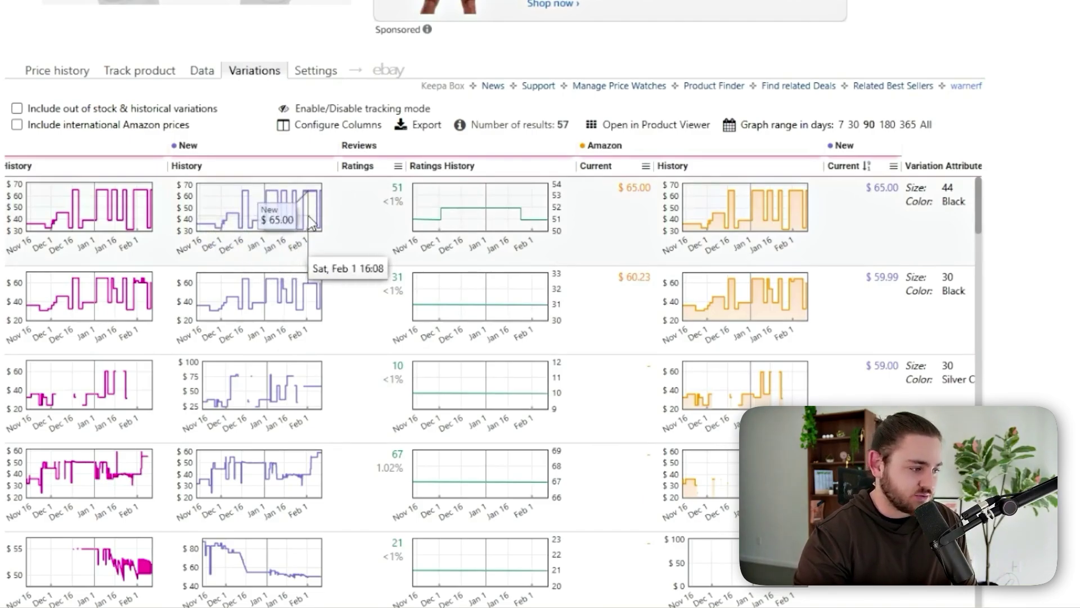
{"action": "scroll", "coordinate": [394, 394], "scroll_direction": "down", "scroll_amount": 3}
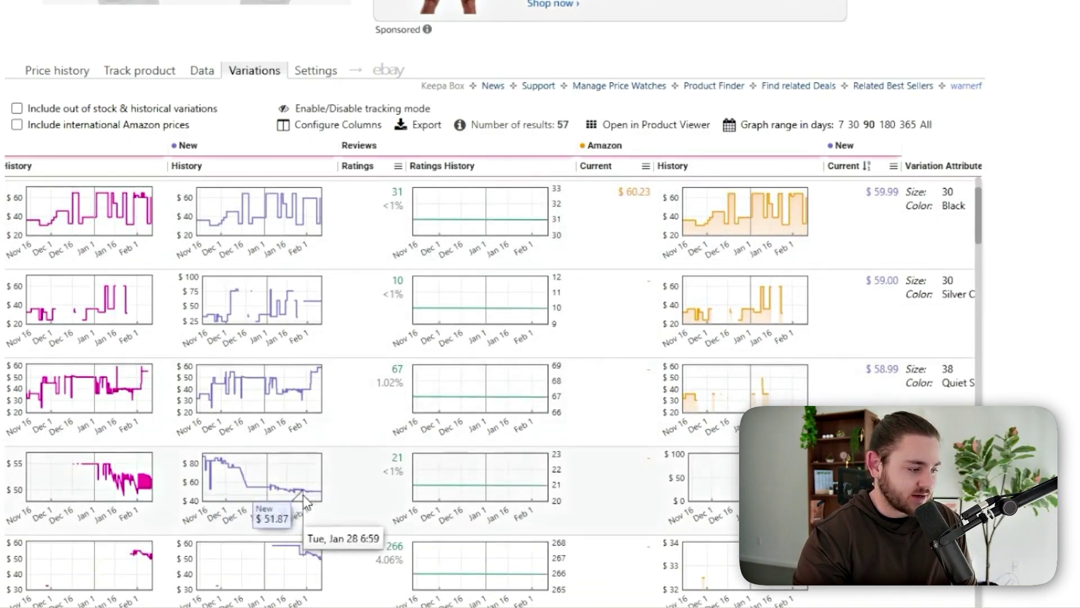
{"action": "scroll", "coordinate": [328, 470], "scroll_direction": "down", "scroll_amount": 1}
{"action": "scroll", "coordinate": [326, 451], "scroll_direction": "down", "scroll_amount": 1}
{"action": "scroll", "coordinate": [327, 451], "scroll_direction": "left", "scroll_amount": 5}
{"action": "scroll", "coordinate": [332, 428], "scroll_direction": "right", "scroll_amount": 2}
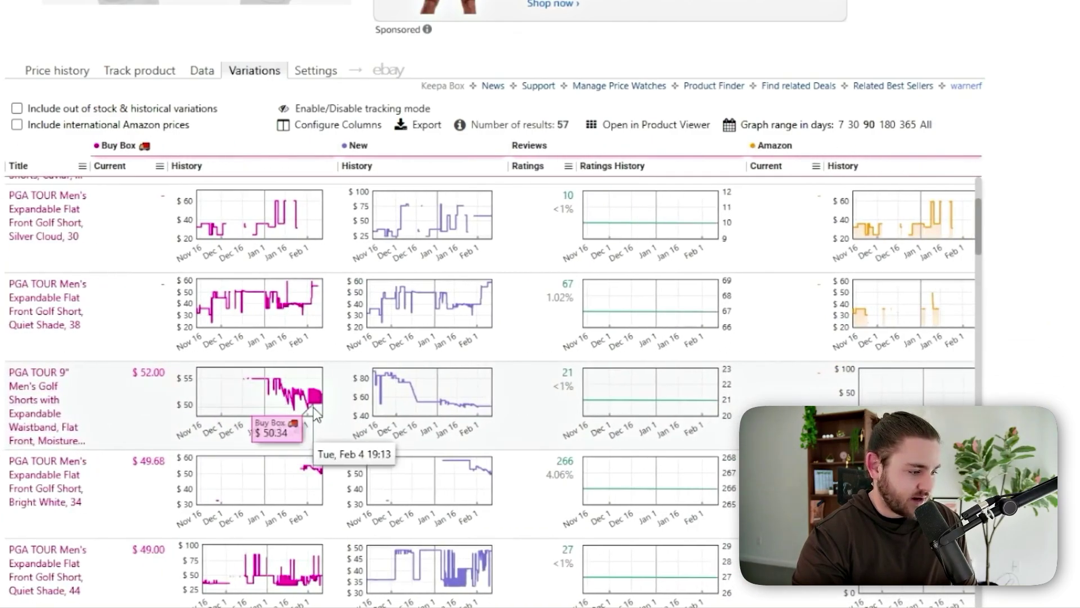
{"action": "scroll", "coordinate": [427, 416], "scroll_direction": "down", "scroll_amount": 1}
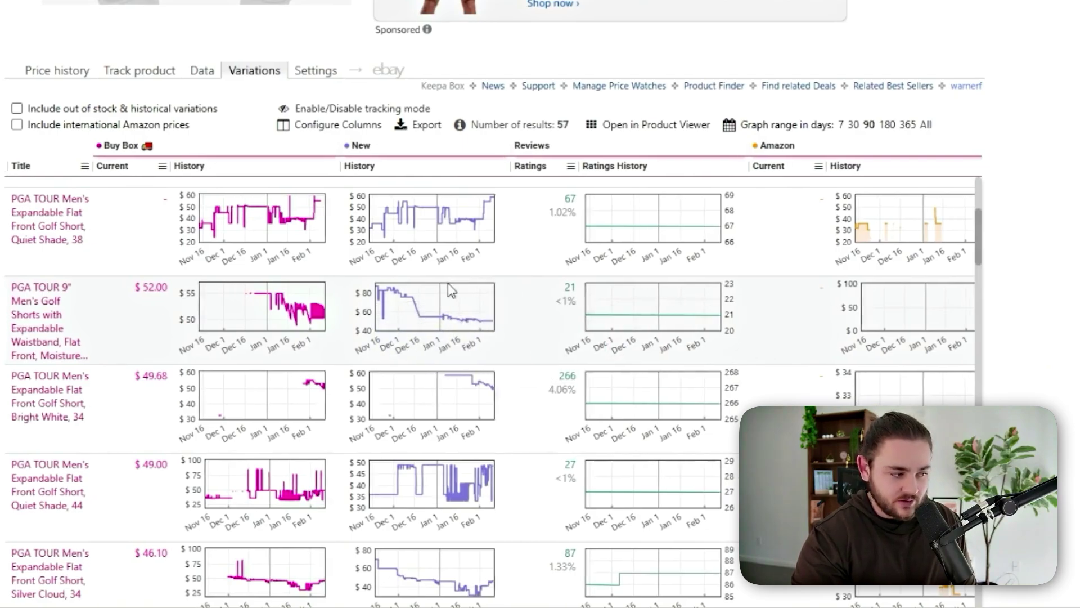
{"action": "scroll", "coordinate": [450, 290], "scroll_direction": "left", "scroll_amount": 3}
Open the PGA TOUR 9" variant's Amazon page, then dismiss Golf Apparel Shop's 20%-off loyalty popup.
{"action": "left_click", "coordinate": [133, 315]}
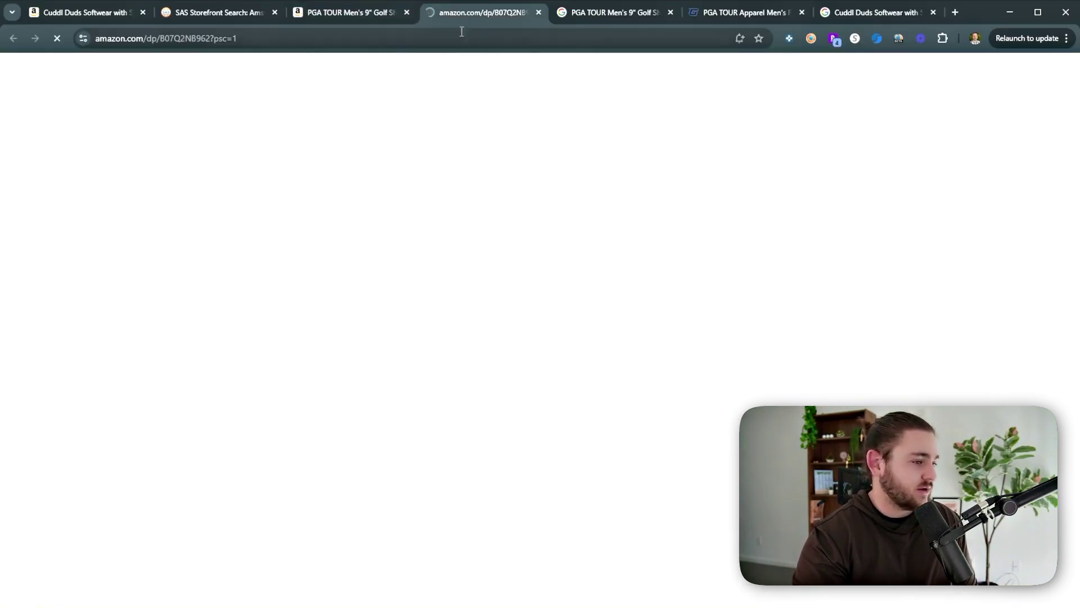
{"action": "left_click", "coordinate": [749, 13]}
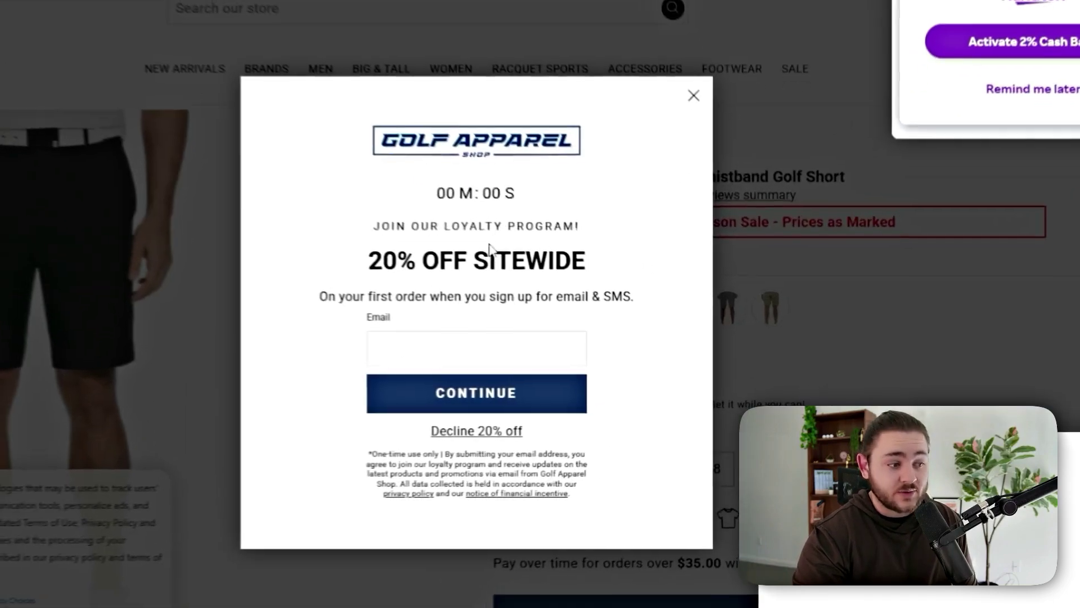
{"action": "left_click", "coordinate": [498, 360]}
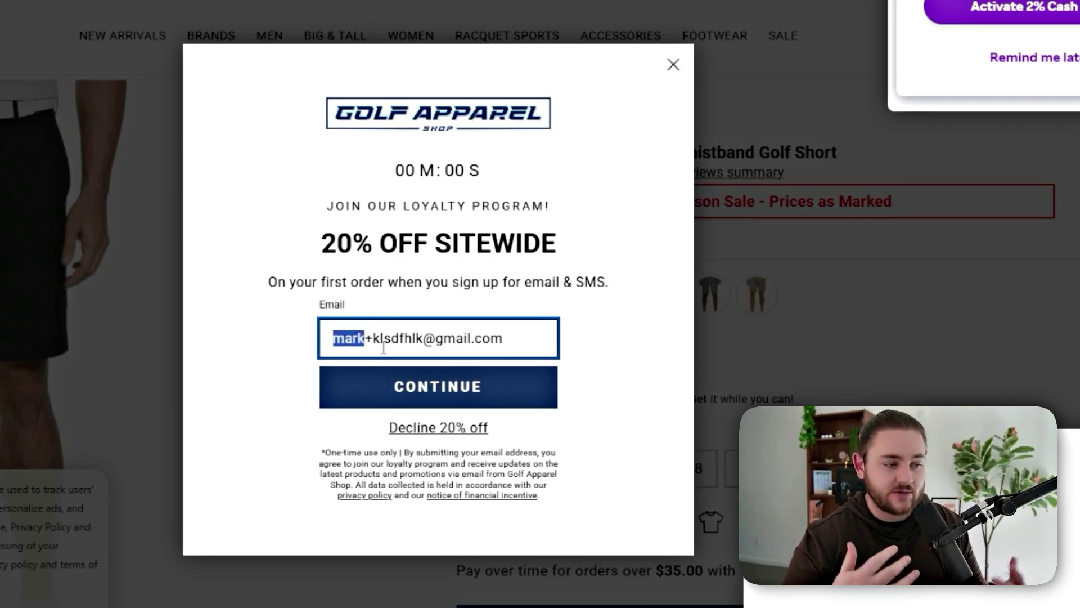
{"action": "left_click", "coordinate": [383, 347]}
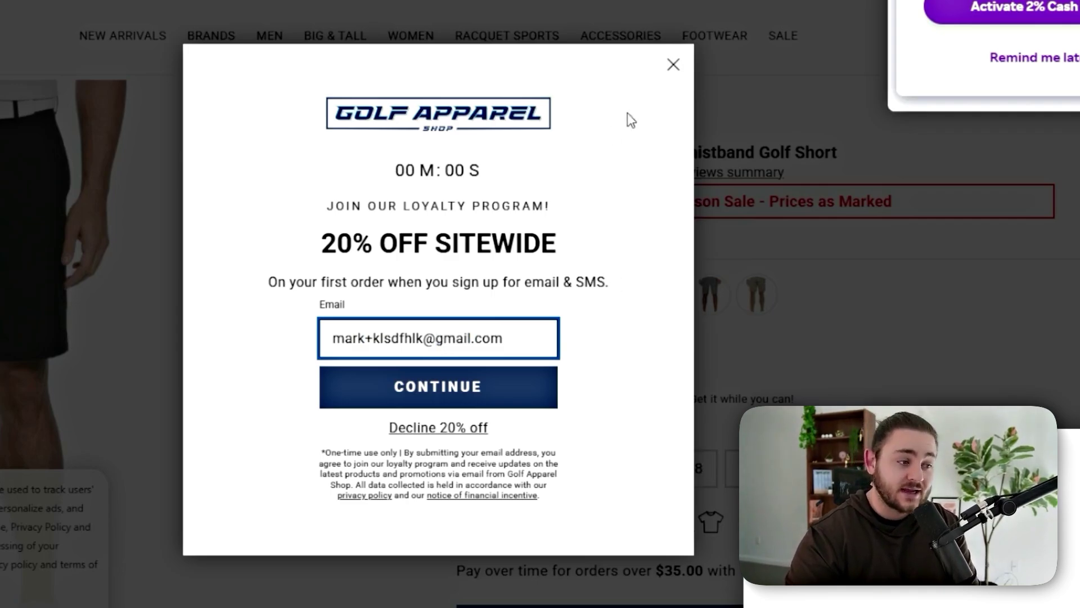
{"action": "left_click", "coordinate": [672, 68]}
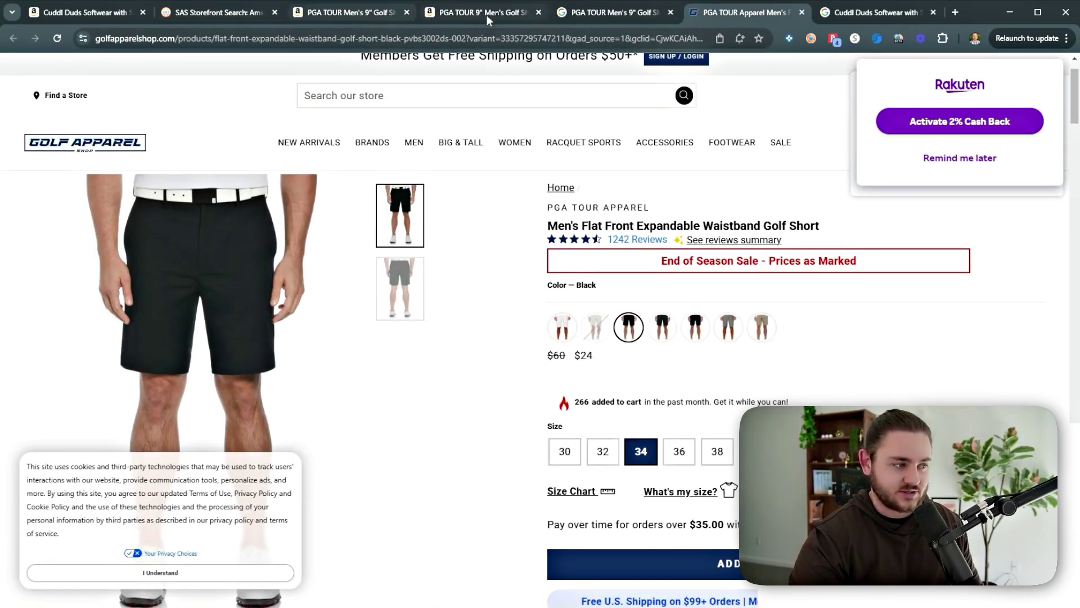
Enter a discounted 19.20 cost price for the golf shorts in SellerAmp.
{"action": "left_click", "coordinate": [461, 16]}
{"action": "scroll", "coordinate": [561, 442], "scroll_direction": "down", "scroll_amount": 10}
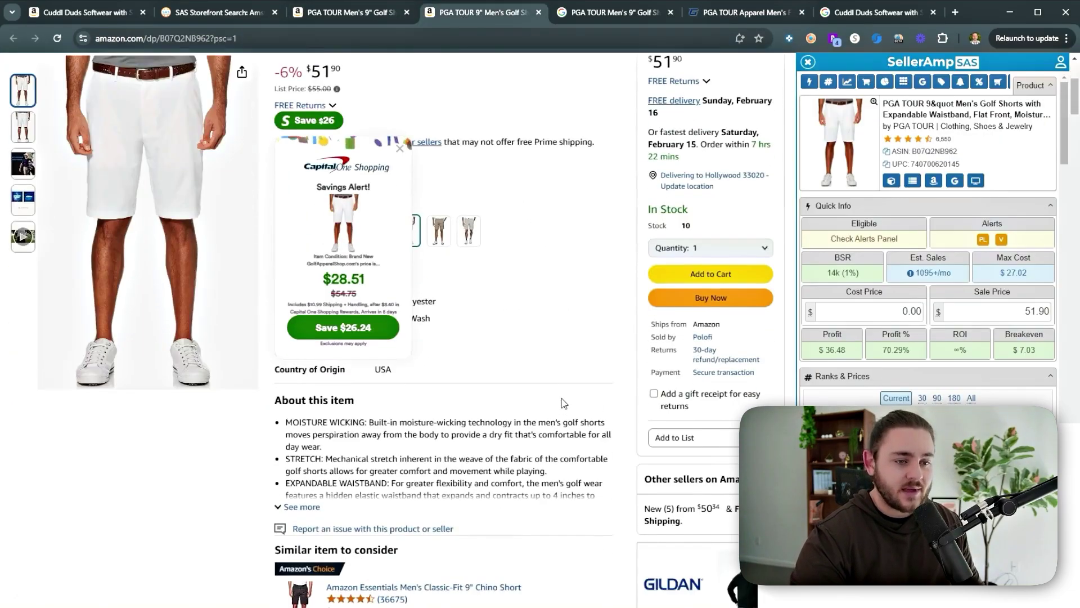
{"action": "scroll", "coordinate": [561, 442], "scroll_direction": "up", "scroll_amount": 10}
{"action": "left_click", "coordinate": [867, 312]}
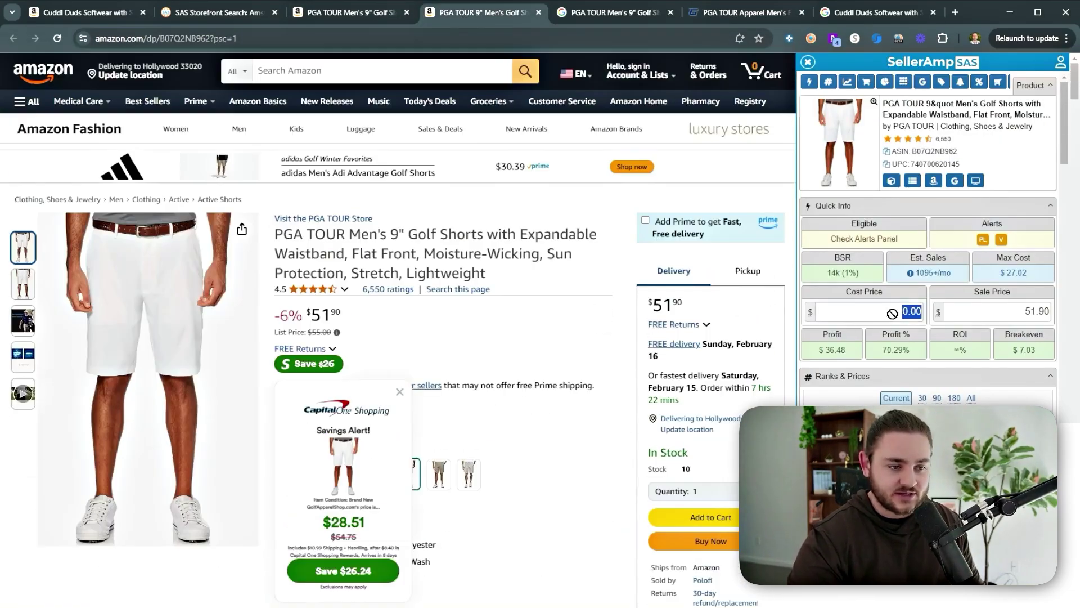
{"action": "type", "text": "24"}
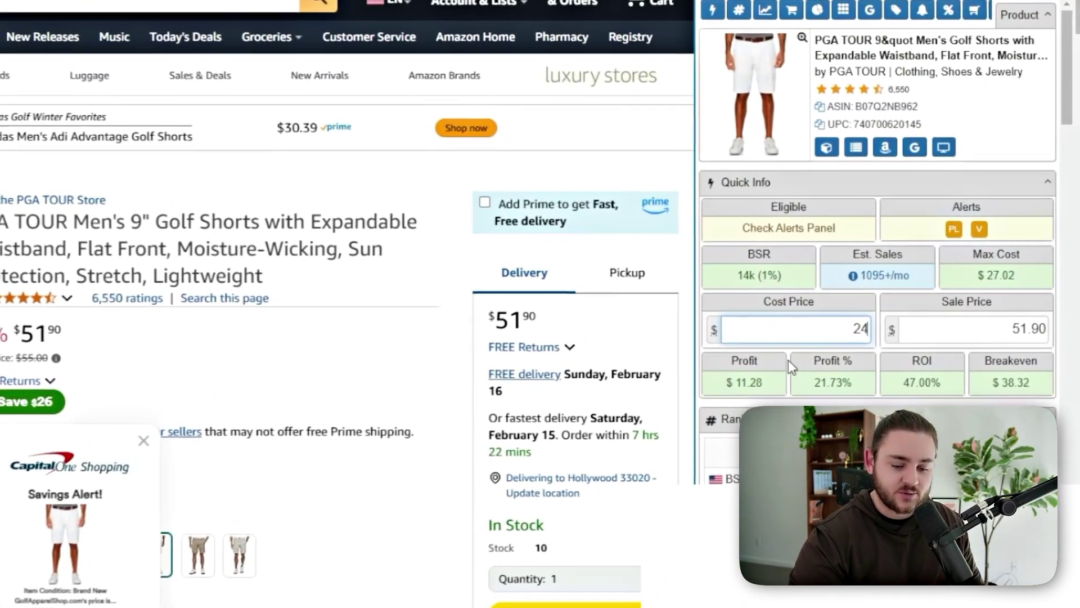
{"action": "key", "text": "BackSpace"}
{"action": "key", "text": "BackSpace"}
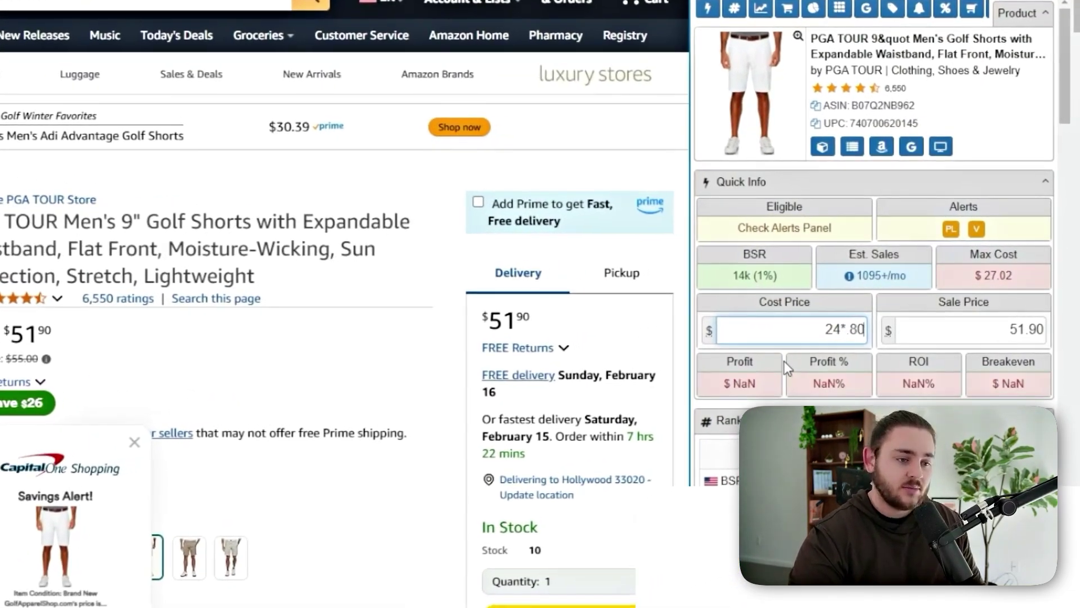
{"action": "type", "text": "19.20"}
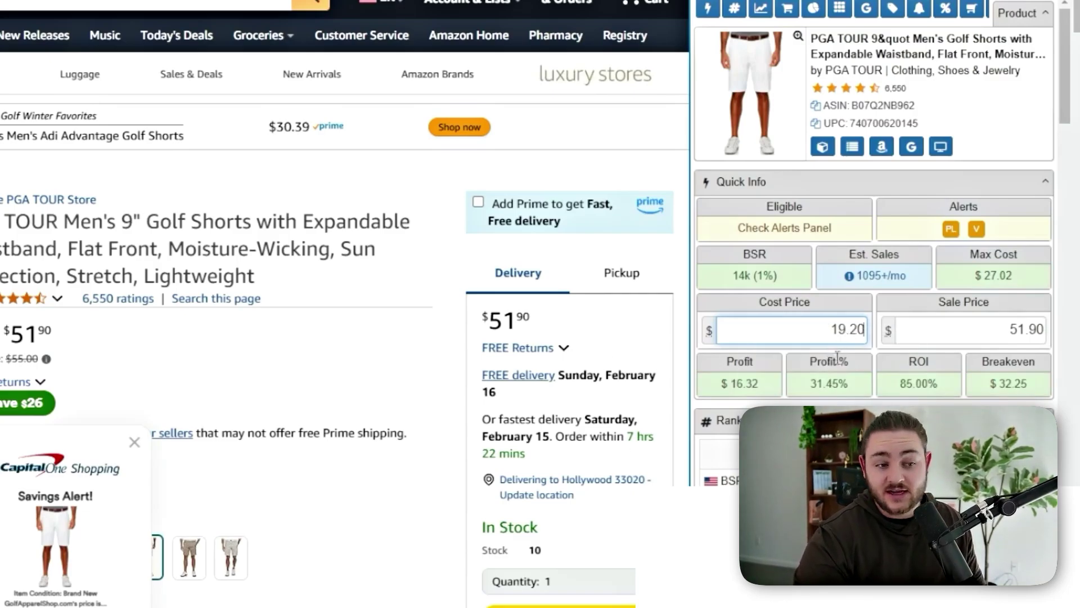
Dismiss the profit criteria note and review the Keepa chart for the shorts.
{"action": "scroll", "coordinate": [400, 488], "scroll_direction": "down", "scroll_amount": 3}
{"action": "mouse_move", "coordinate": [726, 387]}
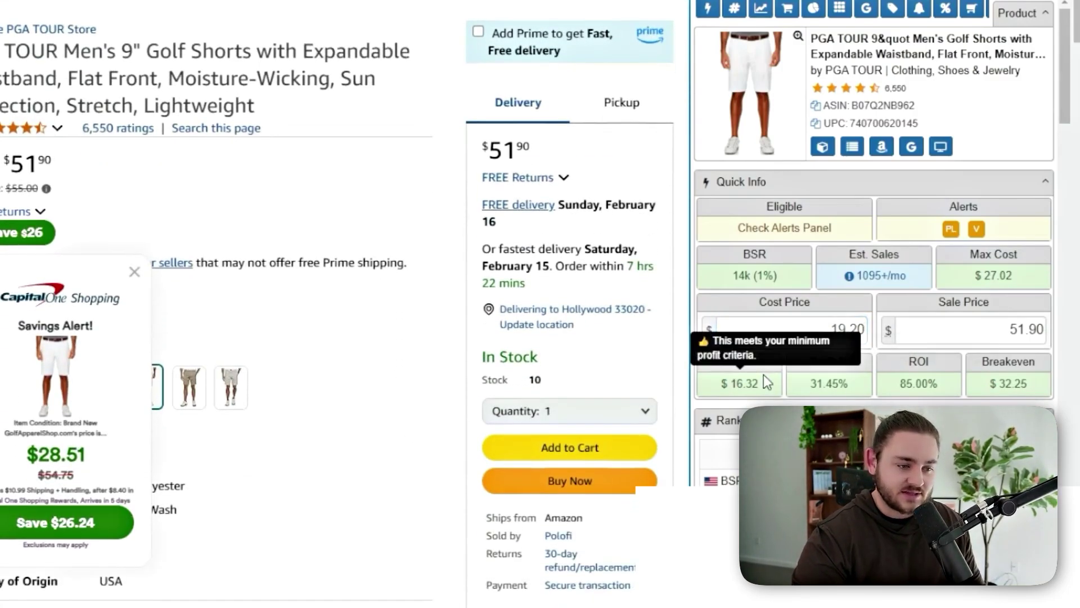
{"action": "left_click", "coordinate": [731, 397]}
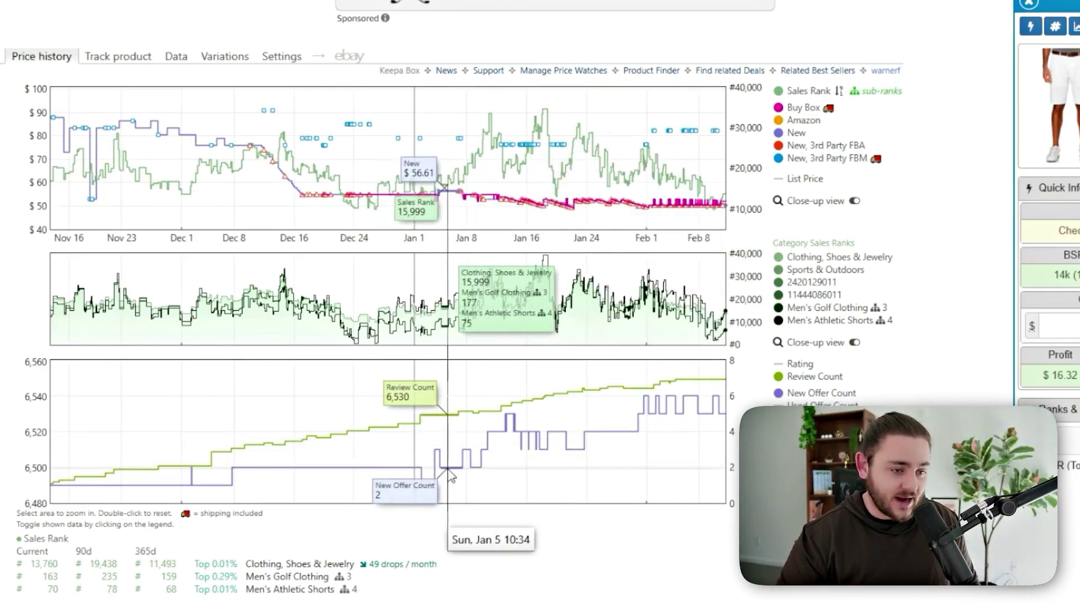
{"action": "scroll", "coordinate": [721, 506], "scroll_direction": "up", "scroll_amount": 1}
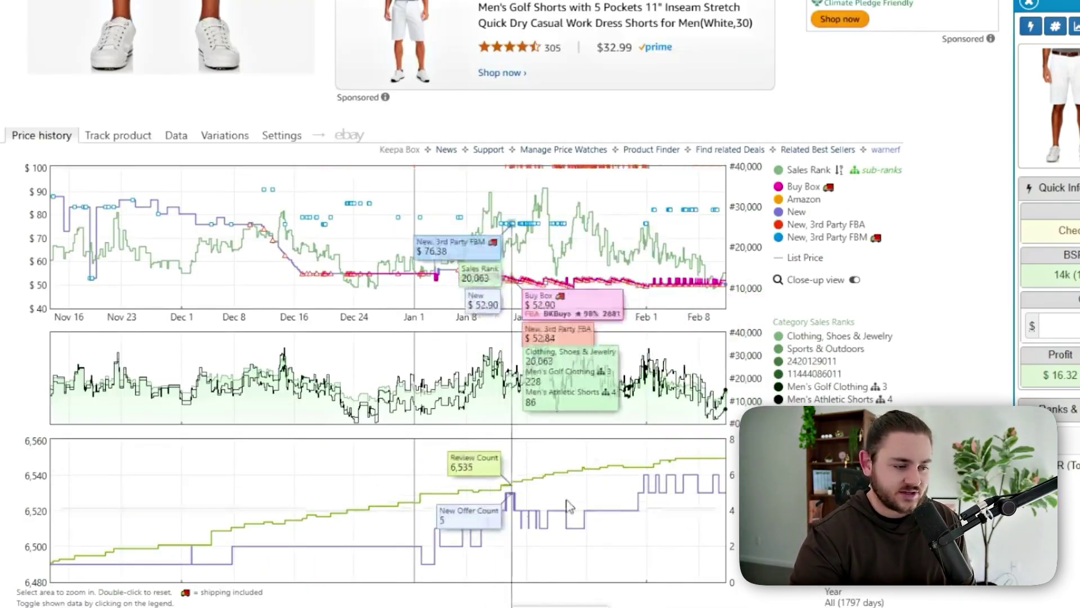
{"action": "scroll", "coordinate": [644, 533], "scroll_direction": "up", "scroll_amount": 15}
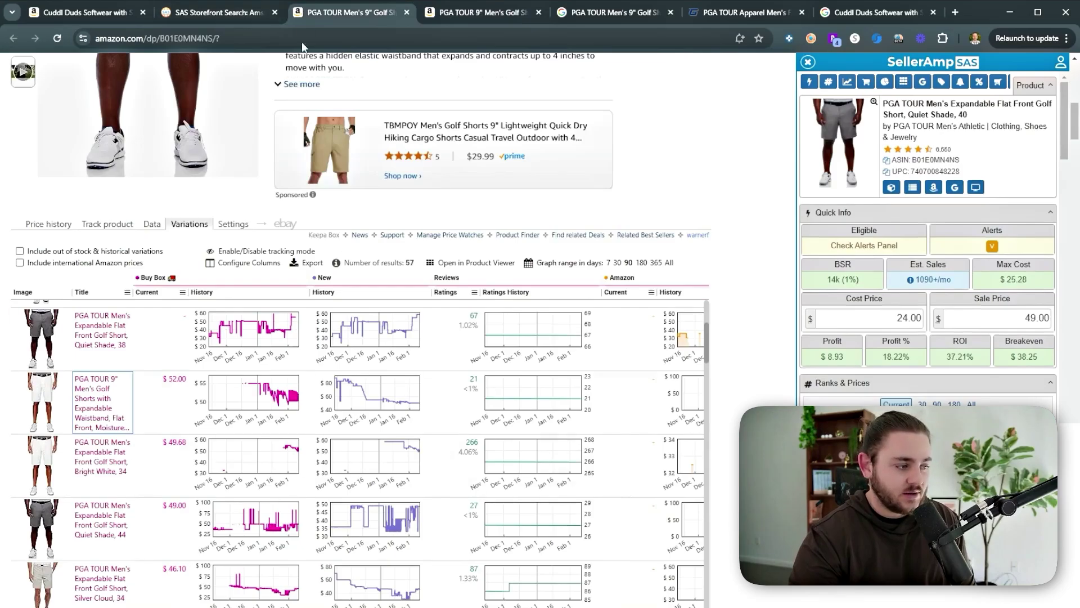
Google the PGA TOUR Flat Front Active Waistband Golf Pant from the storefront list.
{"action": "left_click", "coordinate": [211, 12]}
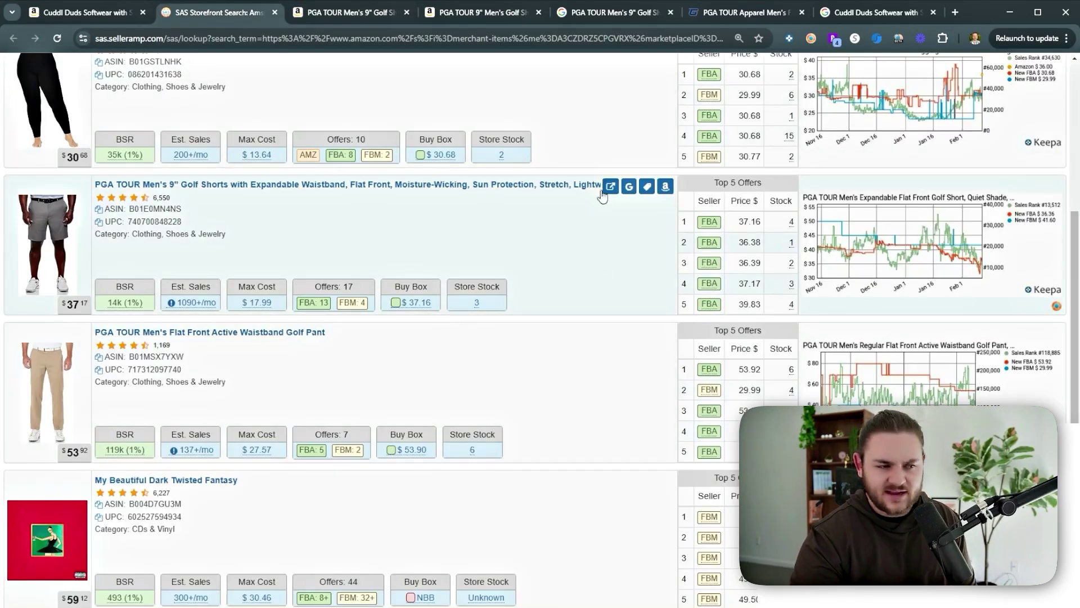
{"action": "scroll", "coordinate": [598, 193], "scroll_direction": "down", "scroll_amount": 2}
{"action": "left_click", "coordinate": [629, 212]}
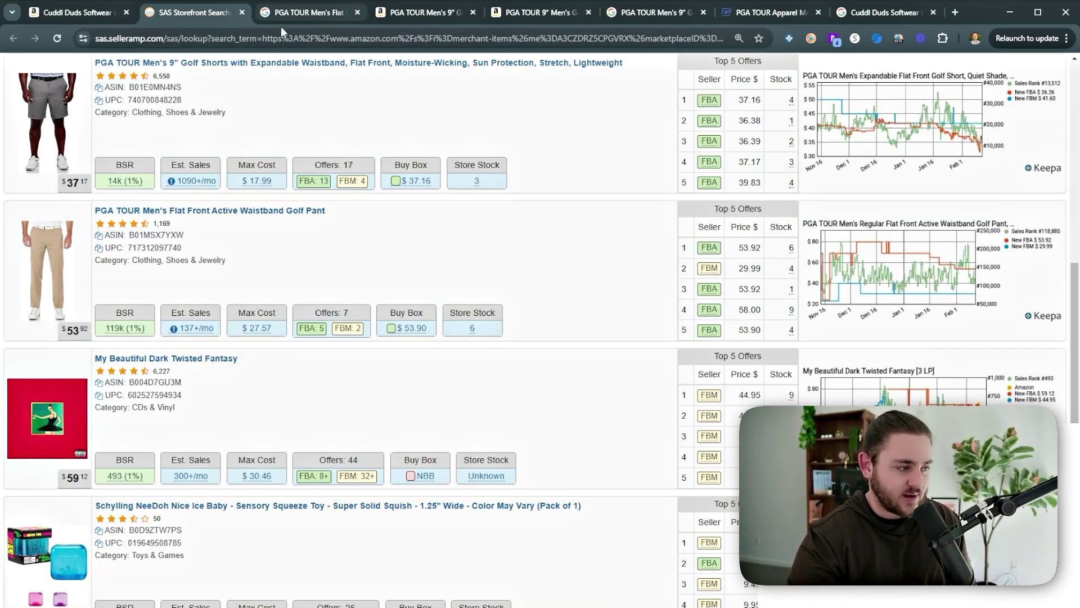
{"action": "scroll", "coordinate": [242, 280], "scroll_direction": "up", "scroll_amount": 1}
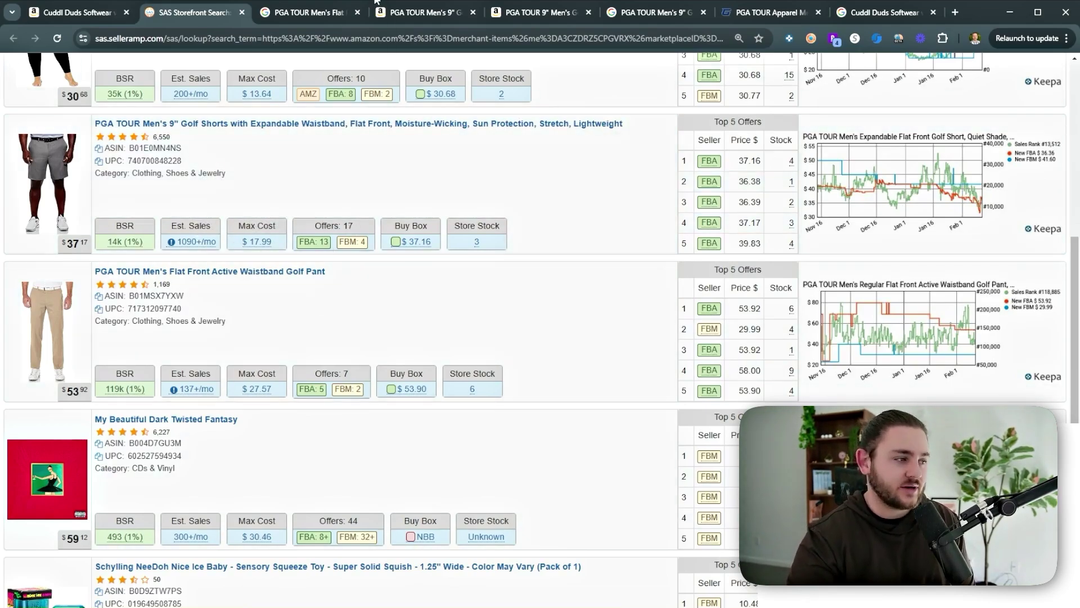
Check the Amazon 9" shorts listing, then view the golf pant's Google results priced $24 to $40.
{"action": "left_click", "coordinate": [338, 12]}
{"action": "left_click", "coordinate": [380, 17]}
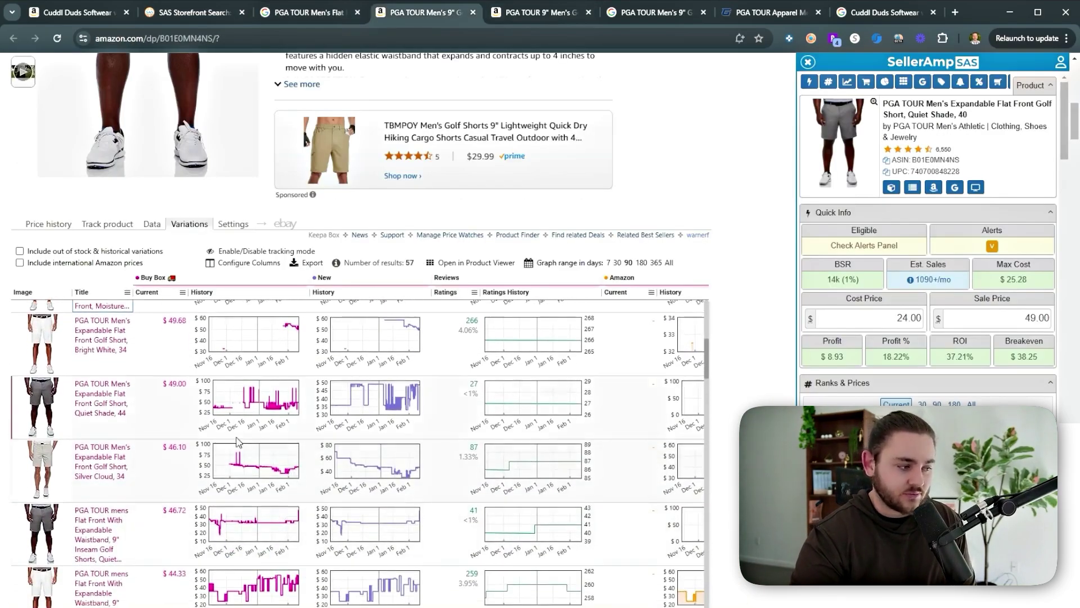
{"action": "scroll", "coordinate": [22, 485], "scroll_direction": "down", "scroll_amount": 3}
{"action": "scroll", "coordinate": [176, 488], "scroll_direction": "up", "scroll_amount": 10}
{"action": "left_click", "coordinate": [308, 13]}
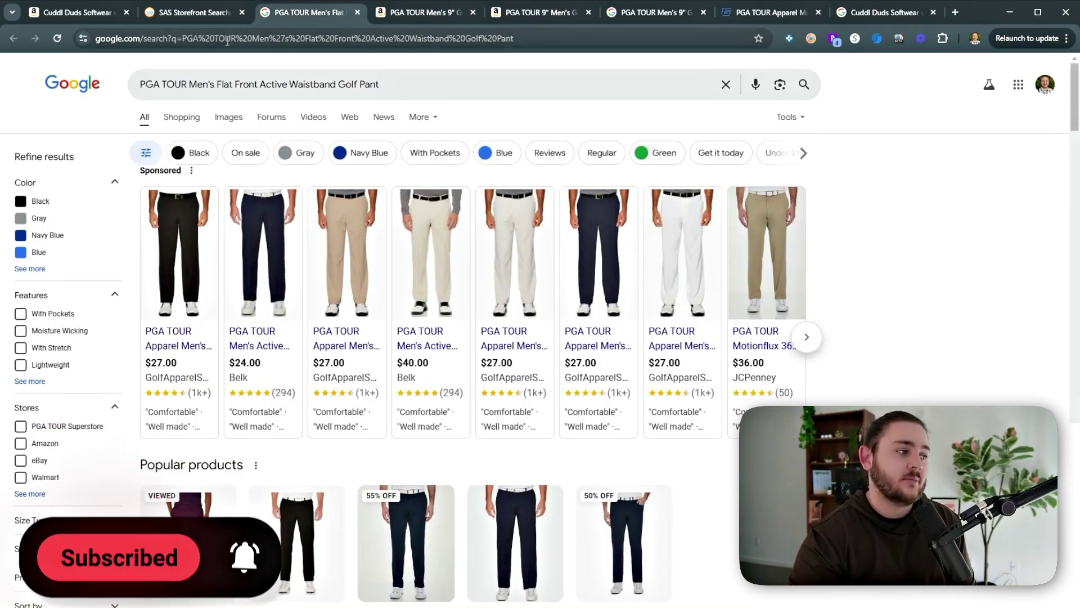
Open the Golf Apparel Shop beige flat front pants shopping result in a new tab.
{"action": "left_click", "coordinate": [202, 21]}
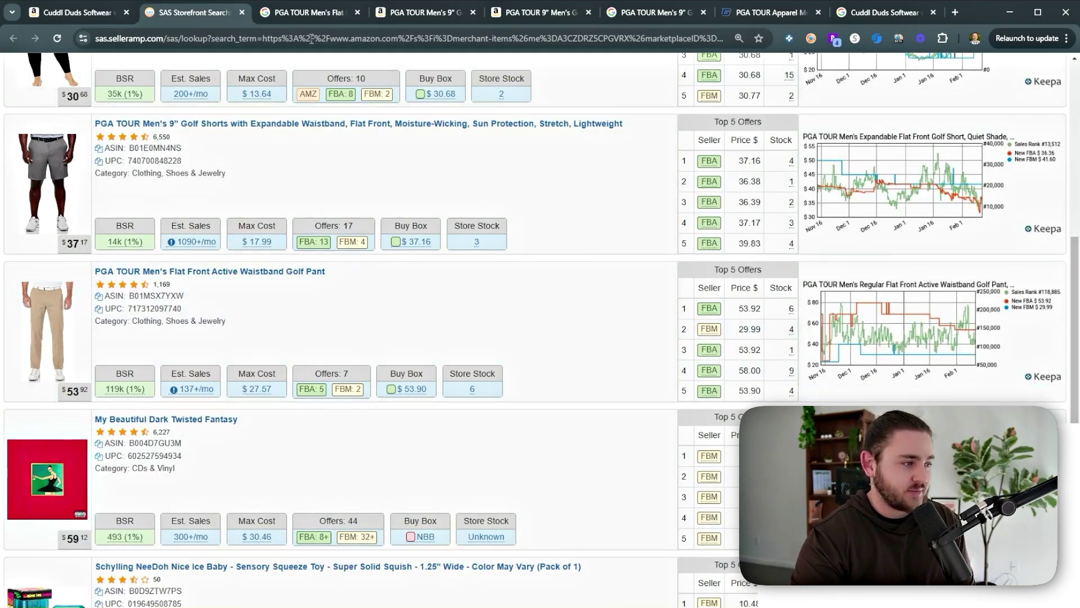
{"action": "left_click", "coordinate": [309, 13]}
{"action": "middle_click", "coordinate": [336, 287]}
Move the Golf Apparel beige pants tab next to the SellerAmp storefront tab.
{"action": "left_click", "coordinate": [343, 18]}
{"action": "left_click_drag", "start_coordinate": [343, 18], "coordinate": [197, 22]}
{"action": "left_click", "coordinate": [180, 20]}
Open the beige pants' Amazon listing from SellerAmp and compare it with the Golf Apparel page.
{"action": "left_click", "coordinate": [637, 274]}
{"action": "left_click", "coordinate": [253, 14]}
{"action": "left_click", "coordinate": [316, 12]}
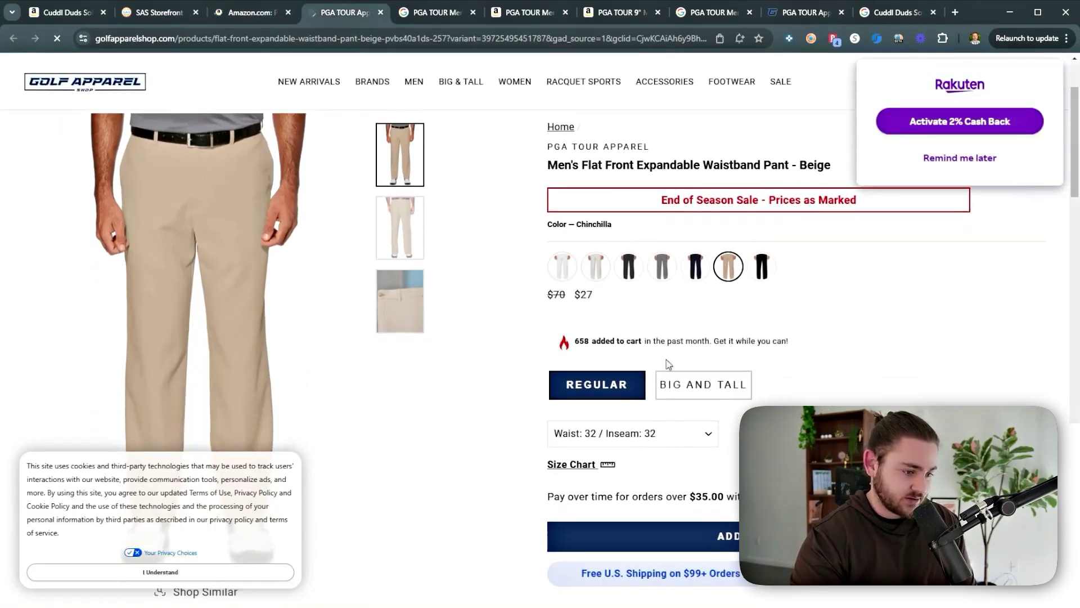
{"action": "left_click", "coordinate": [250, 13]}
{"action": "scroll", "coordinate": [626, 322], "scroll_direction": "down", "scroll_amount": 10}
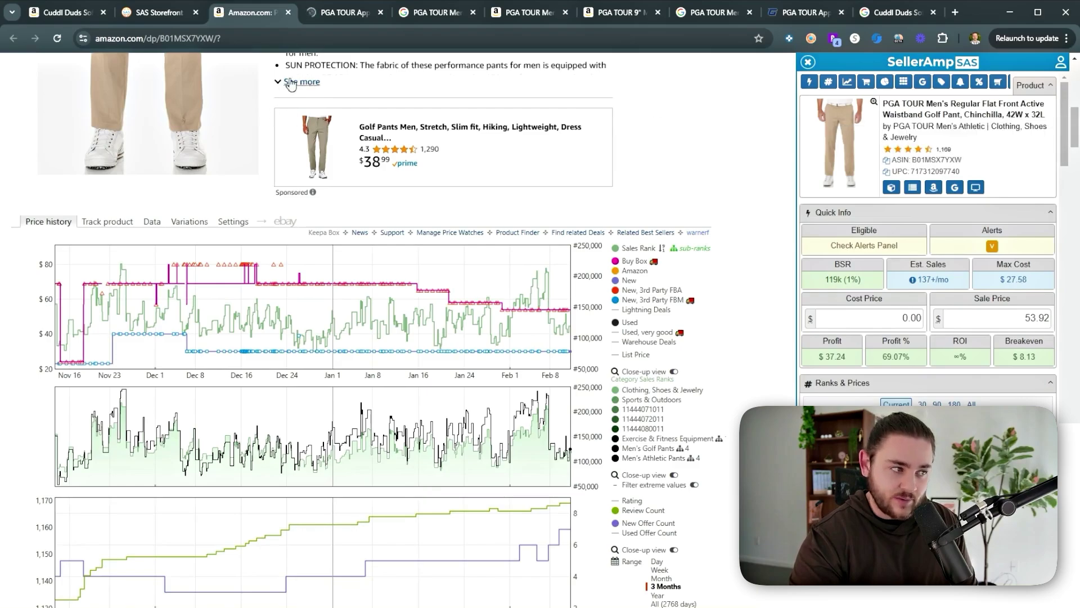
{"action": "key", "text": "ctrl+Tab"}
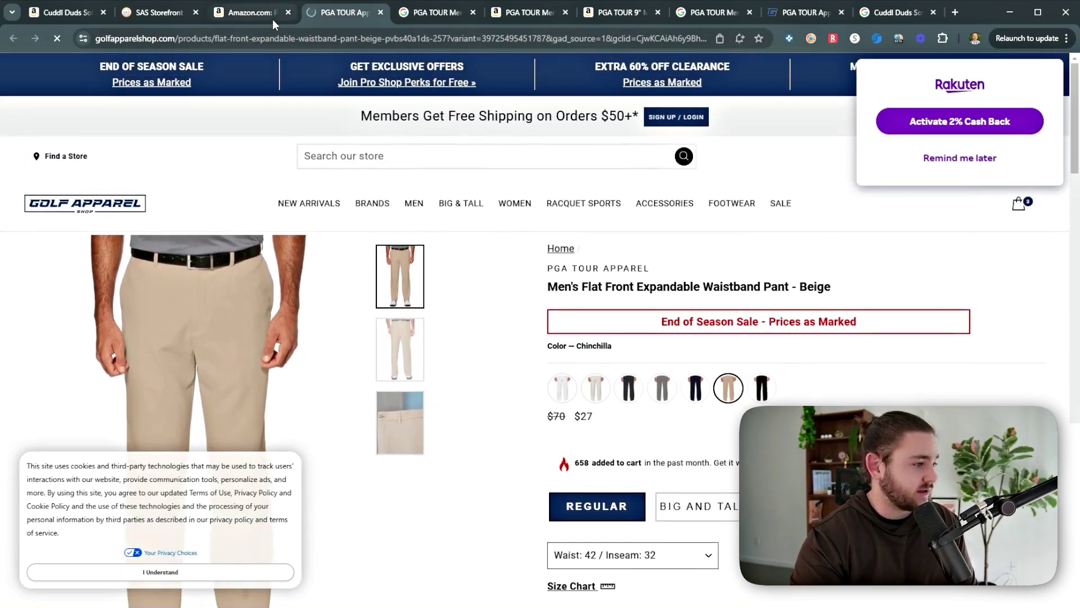
Enter the golf pant's SellerAmp cost price as 21.60, then change it to 27.
{"action": "left_click", "coordinate": [271, 18]}
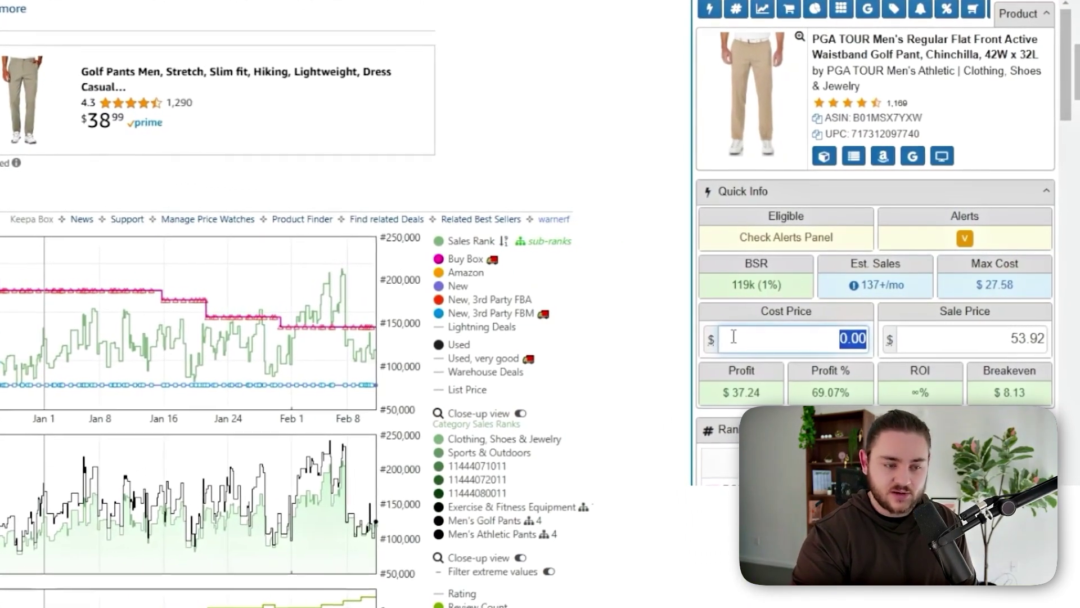
{"action": "type", "text": "21.60"}
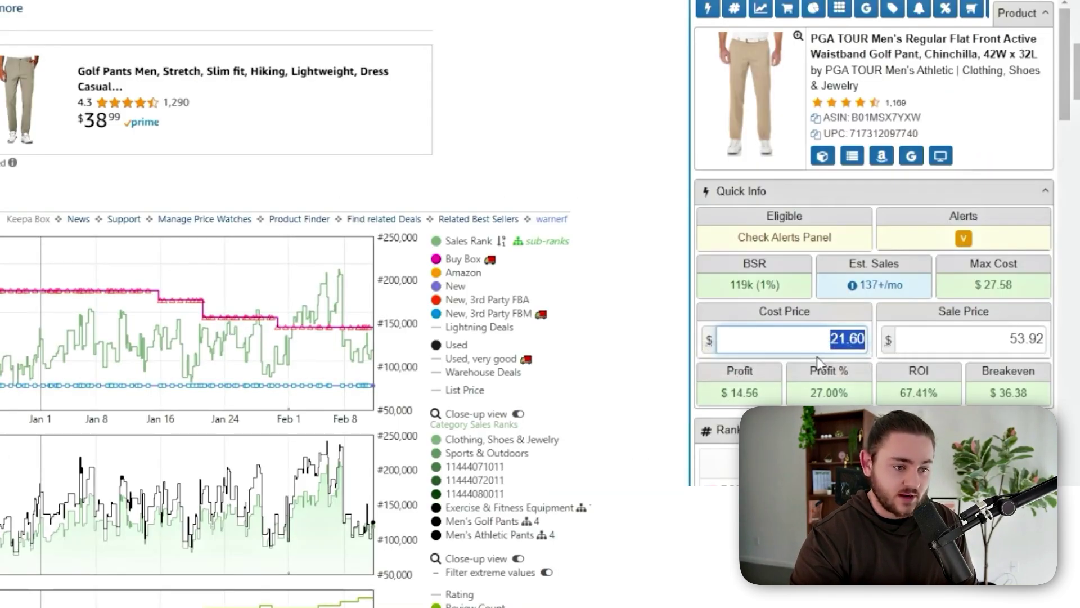
{"action": "type", "text": "27"}
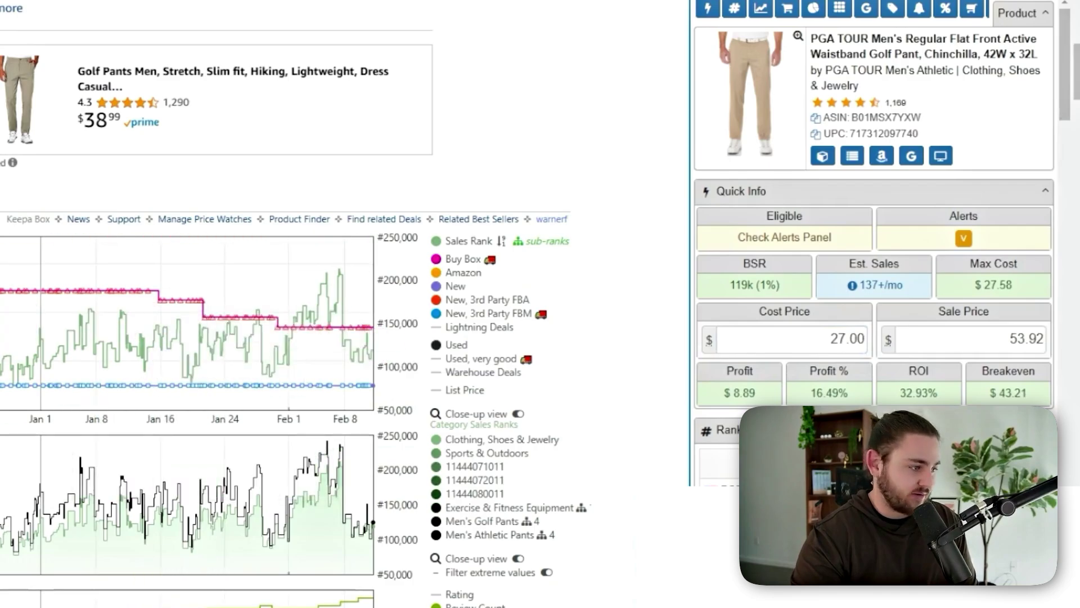
Show Keepa's offers table with historical offers, sorted by units sold, over 180 days.
{"action": "scroll", "coordinate": [660, 387], "scroll_direction": "down", "scroll_amount": 5}
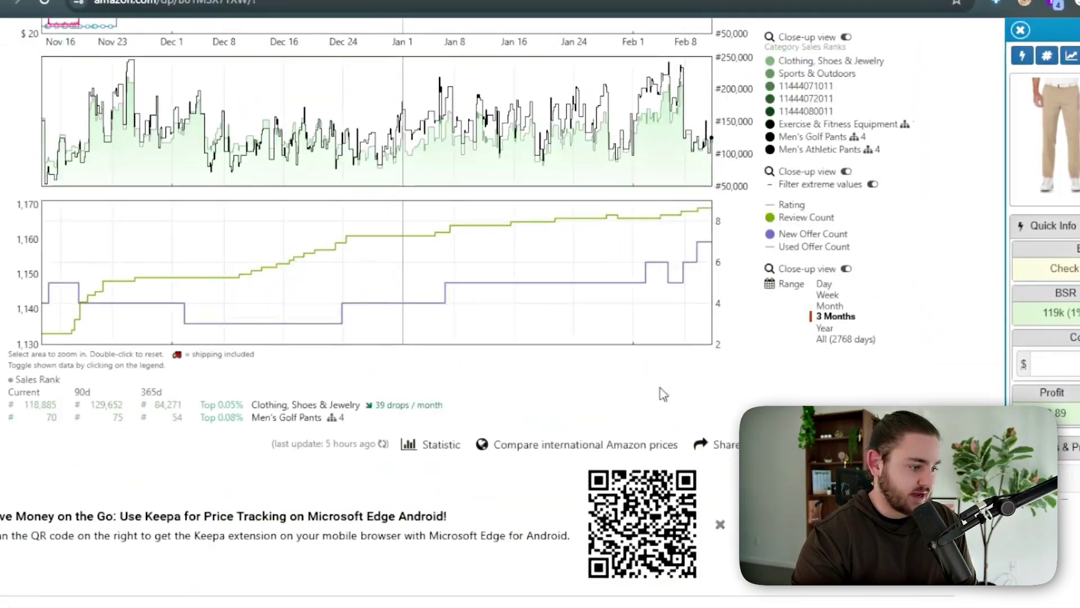
{"action": "scroll", "coordinate": [702, 456], "scroll_direction": "up", "scroll_amount": 3}
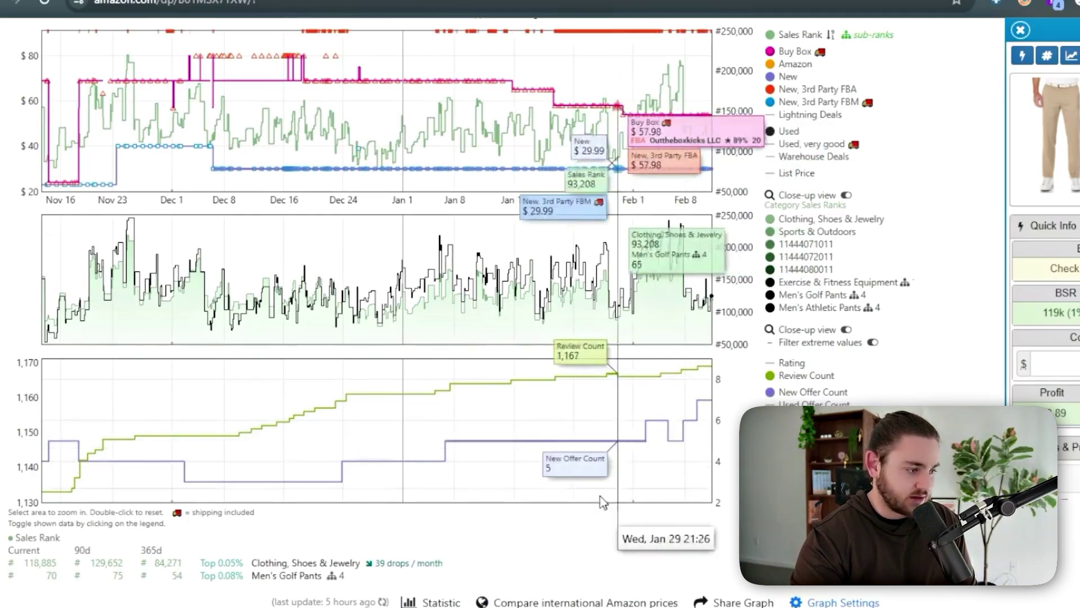
{"action": "scroll", "coordinate": [246, 272], "scroll_direction": "up", "scroll_amount": 4}
{"action": "left_click", "coordinate": [168, 237]}
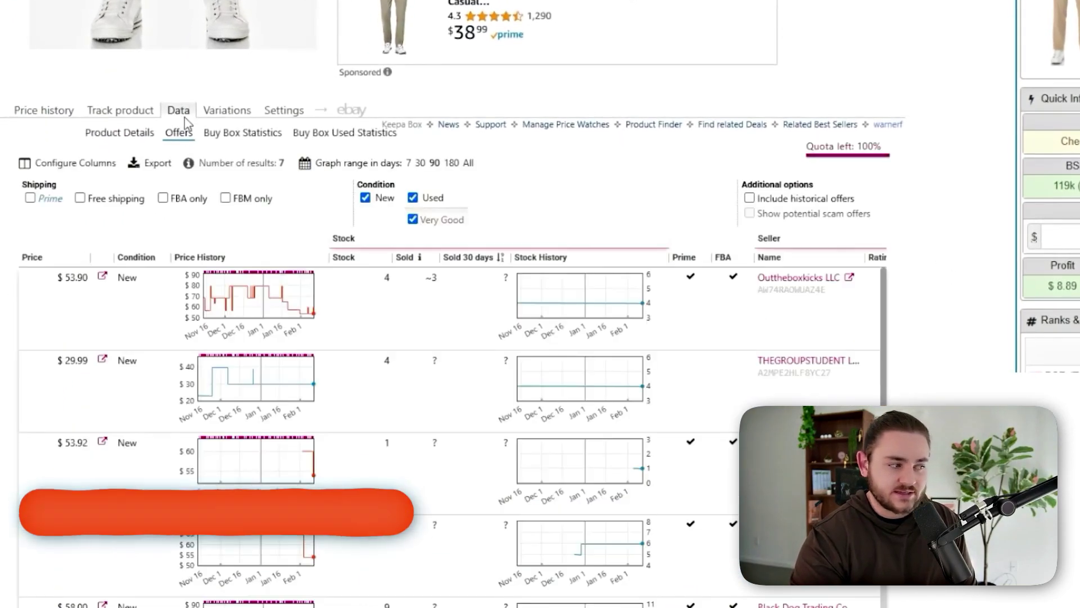
{"action": "left_click", "coordinate": [749, 198]}
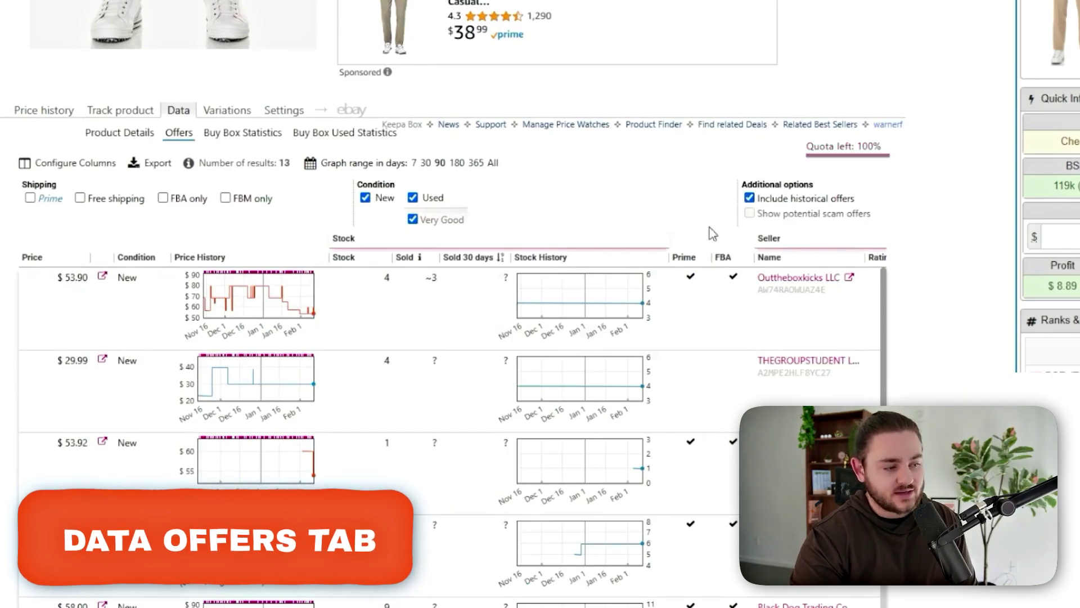
{"action": "left_click", "coordinate": [419, 258]}
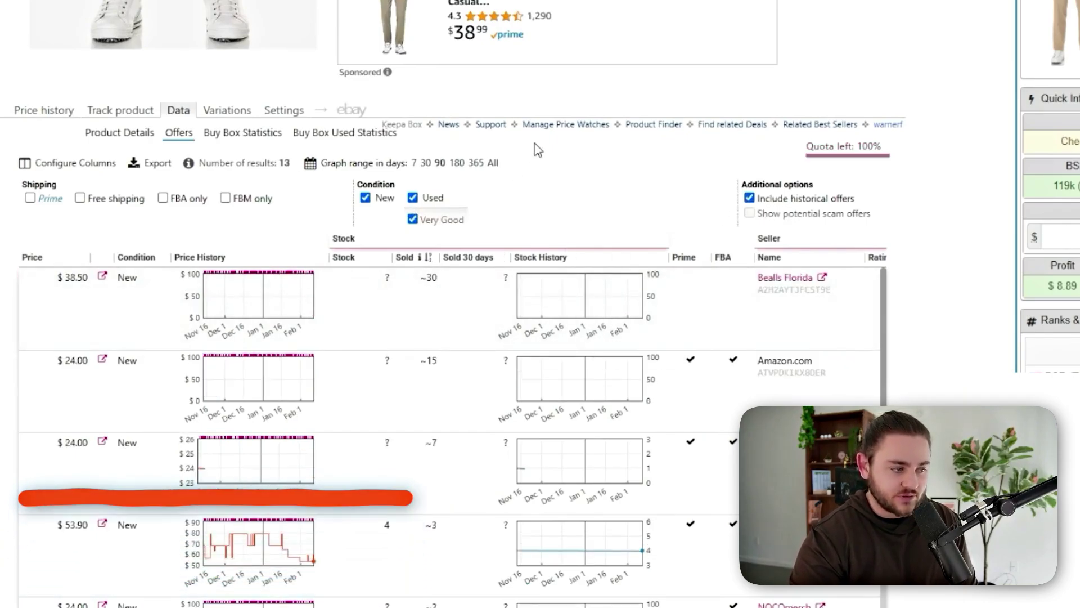
{"action": "left_click", "coordinate": [457, 163]}
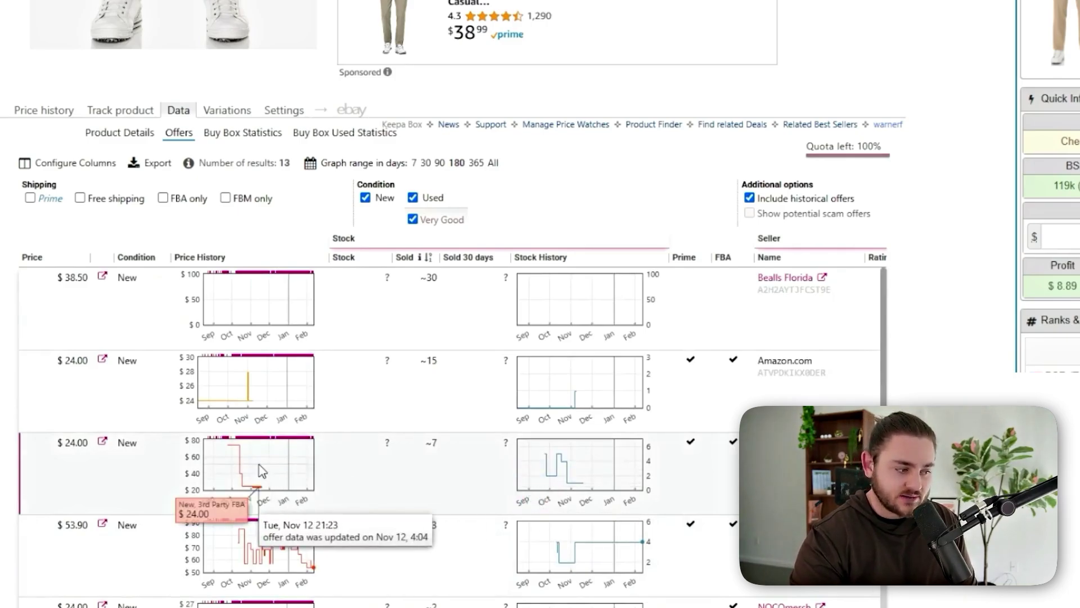
Review the offers list, then bring up the golf pant's price history chart.
{"action": "scroll", "coordinate": [588, 448], "scroll_direction": "down", "scroll_amount": 1}
{"action": "scroll", "coordinate": [618, 495], "scroll_direction": "down", "scroll_amount": 3}
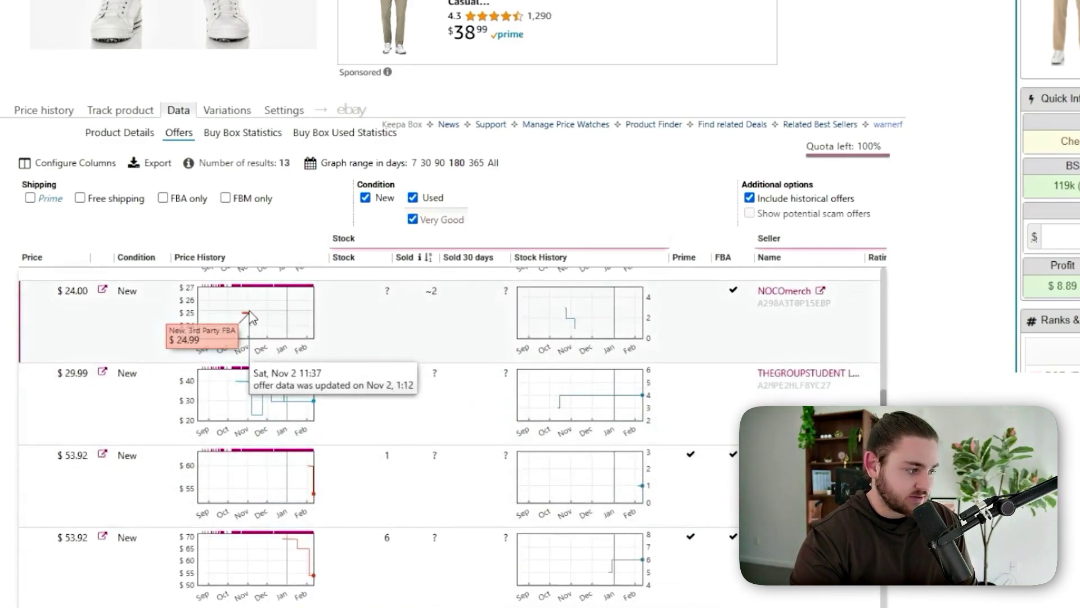
{"action": "scroll", "coordinate": [590, 308], "scroll_direction": "down", "scroll_amount": 3}
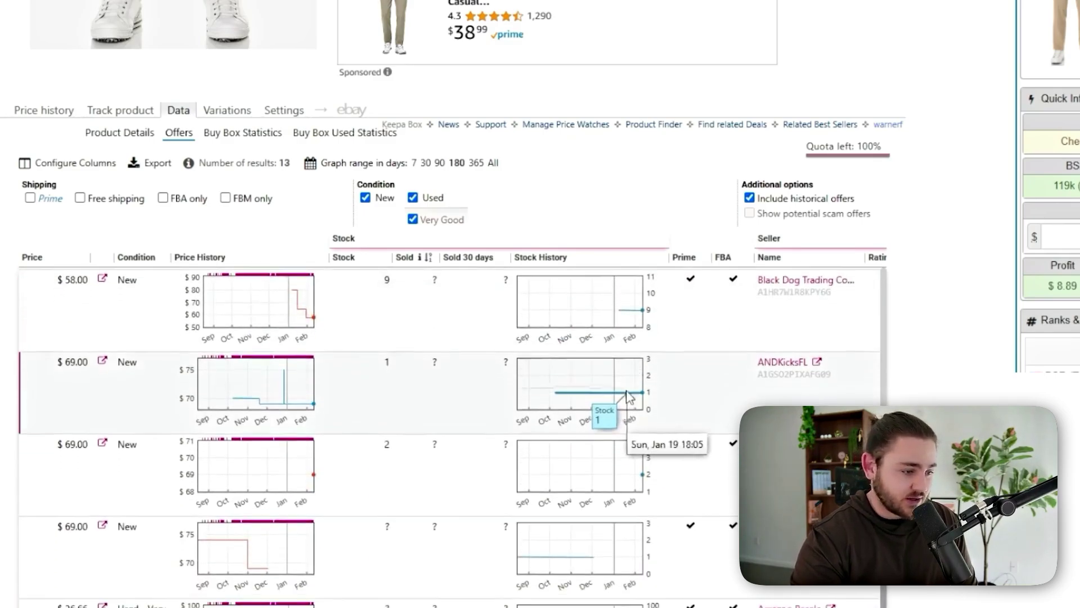
{"action": "scroll", "coordinate": [615, 415], "scroll_direction": "up", "scroll_amount": 3}
{"action": "scroll", "coordinate": [99, 344], "scroll_direction": "up", "scroll_amount": 5}
{"action": "left_click", "coordinate": [186, 195]}
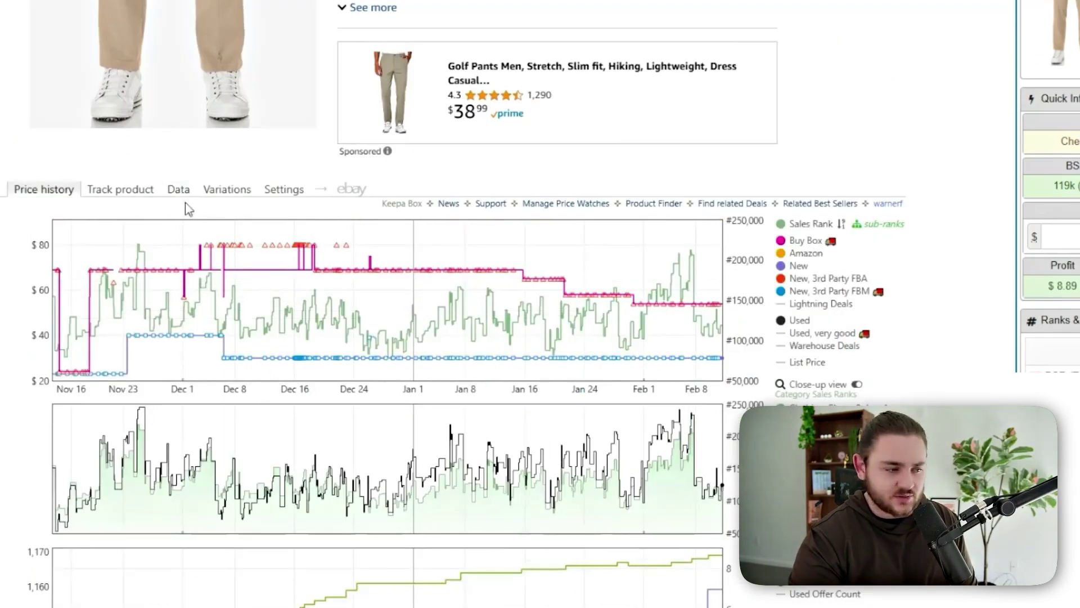
{"action": "left_click", "coordinate": [179, 191]}
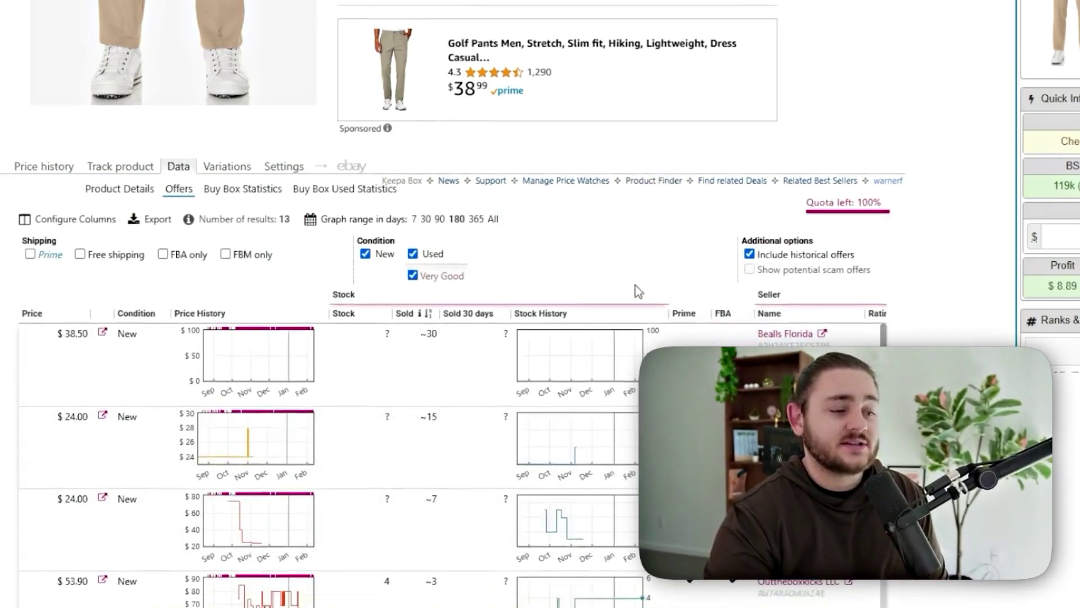
{"action": "scroll", "coordinate": [567, 394], "scroll_direction": "down", "scroll_amount": 3}
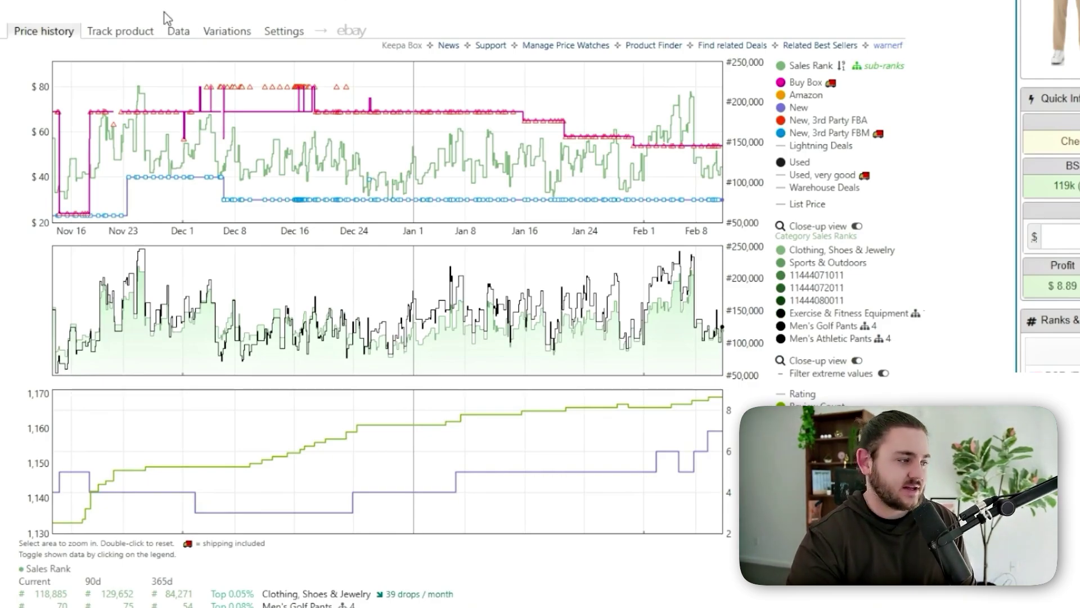
Sort the golf pant's 69 Keepa variations by ratings, led by Quiet Shade 34W.
{"action": "left_click", "coordinate": [224, 32]}
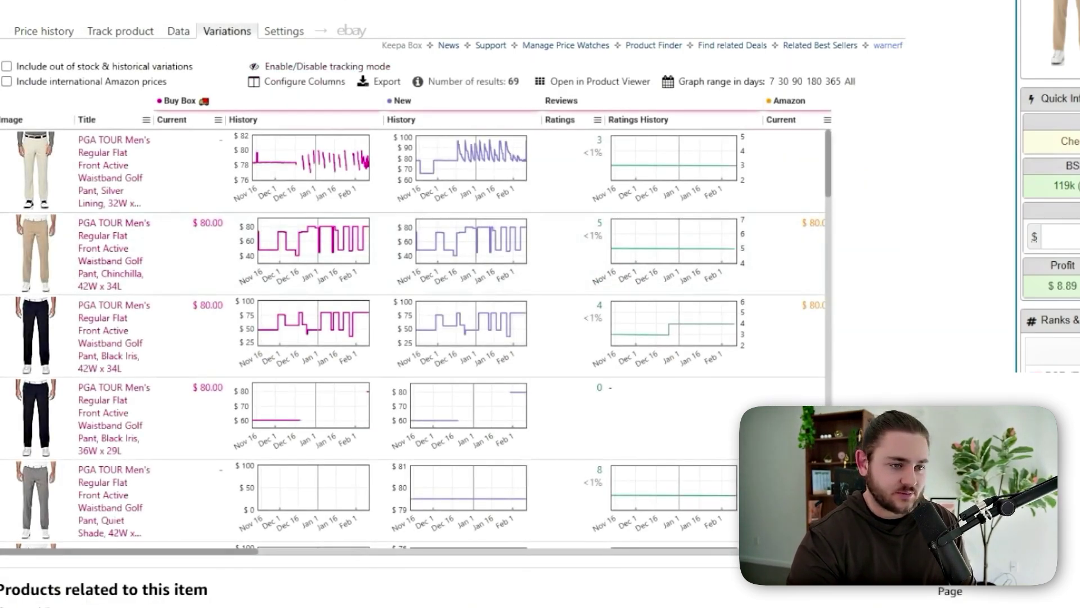
{"action": "scroll", "coordinate": [413, 201], "scroll_direction": "right", "scroll_amount": 3}
{"action": "left_click", "coordinate": [400, 124]}
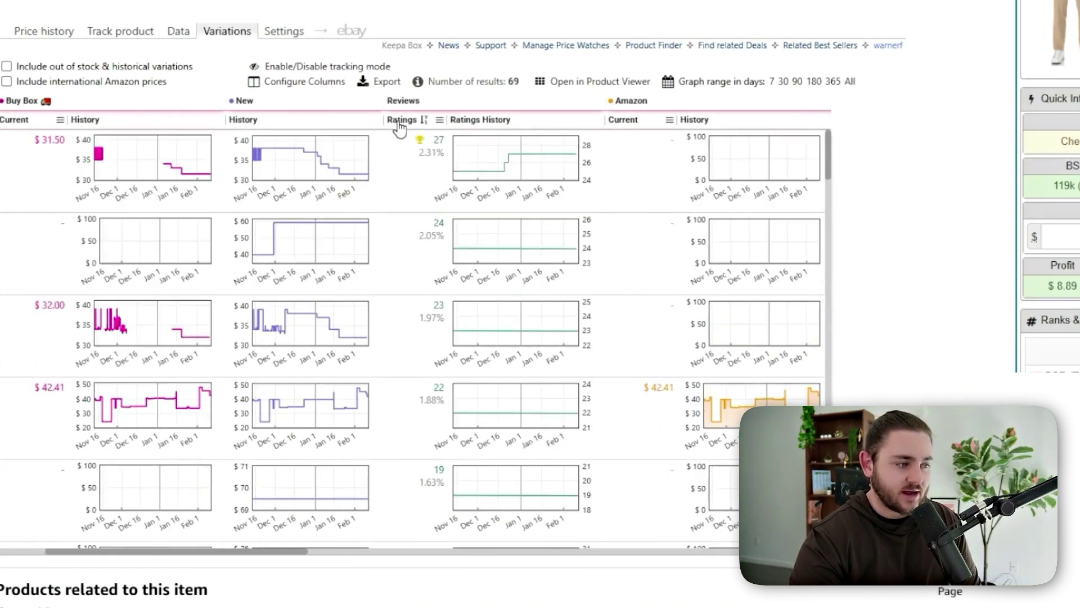
{"action": "scroll", "coordinate": [409, 173], "scroll_direction": "left", "scroll_amount": 5}
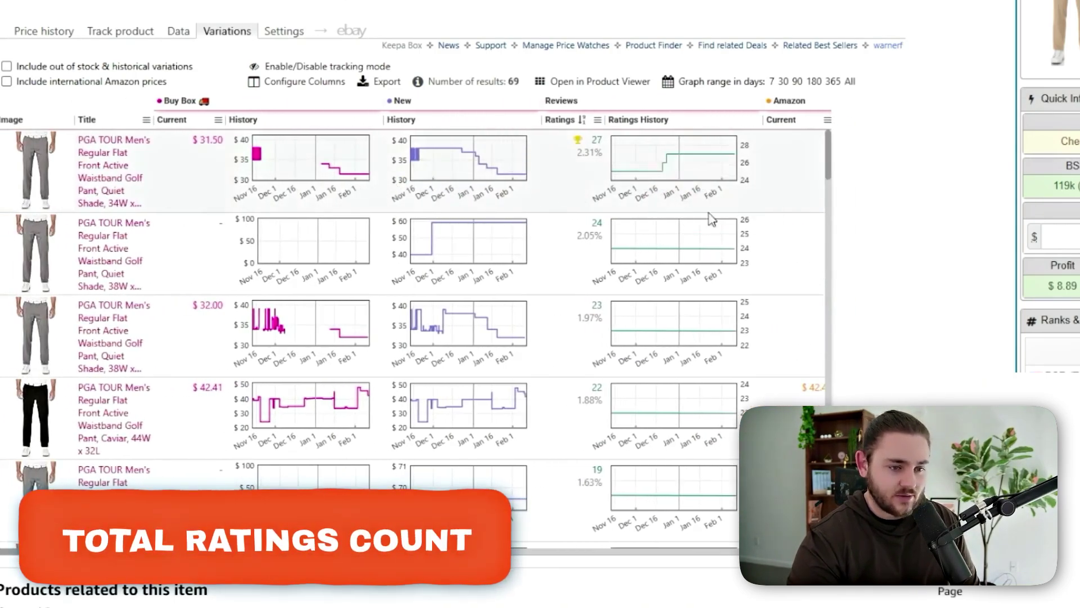
{"action": "scroll", "coordinate": [582, 244], "scroll_direction": "down", "scroll_amount": 3}
{"action": "scroll", "coordinate": [572, 249], "scroll_direction": "up", "scroll_amount": 3}
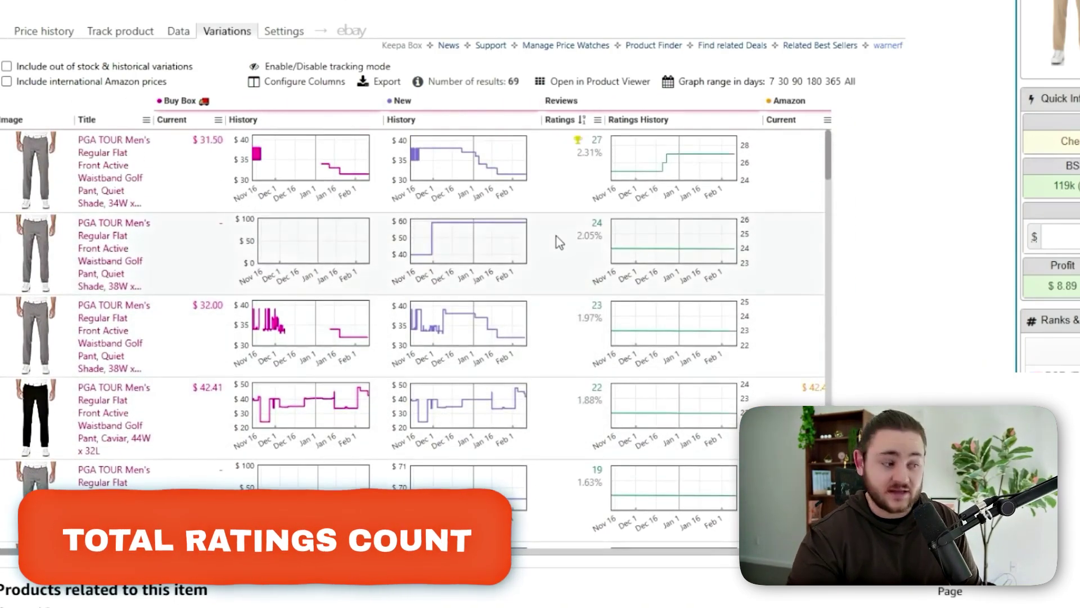
{"action": "mouse_move", "coordinate": [506, 346]}
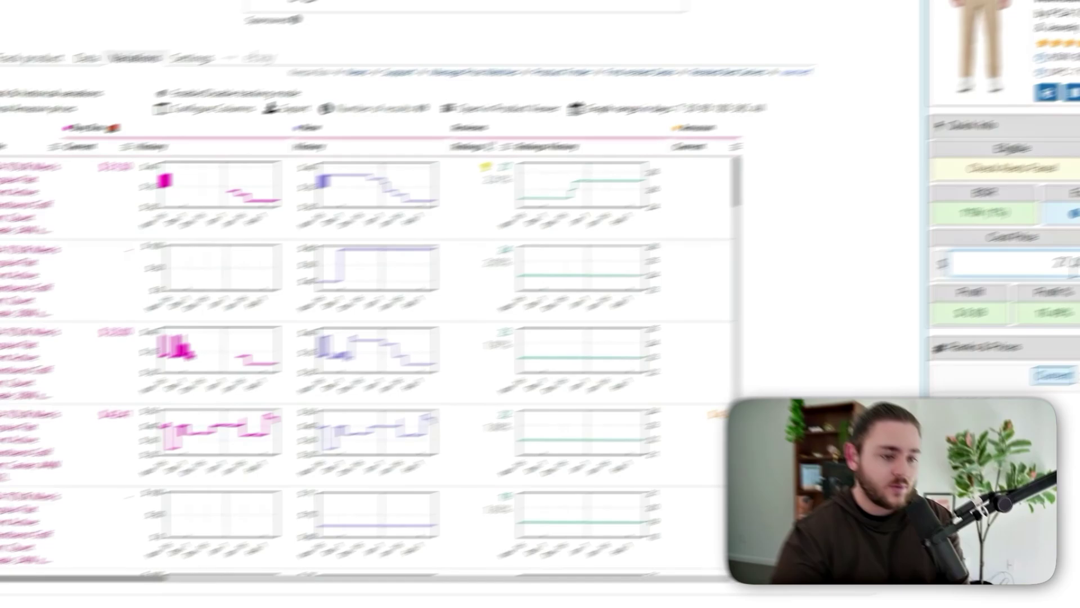
Set the SellerAmp cost price to 27*.8, giving 21.60.
{"action": "left_click", "coordinate": [884, 319]}
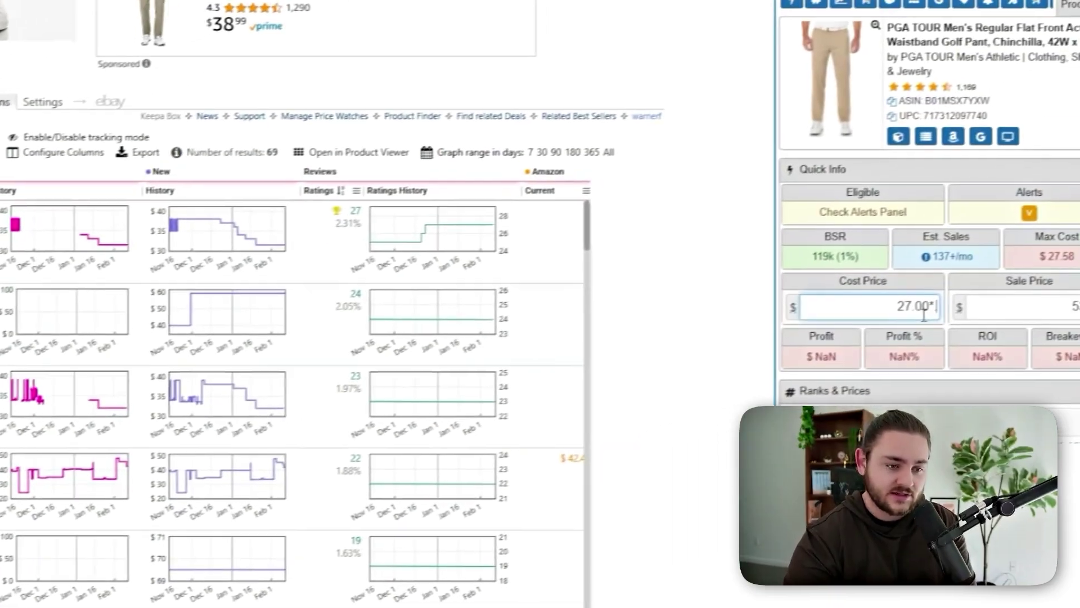
{"action": "type", "text": "*.8"}
{"action": "key", "text": "Return"}
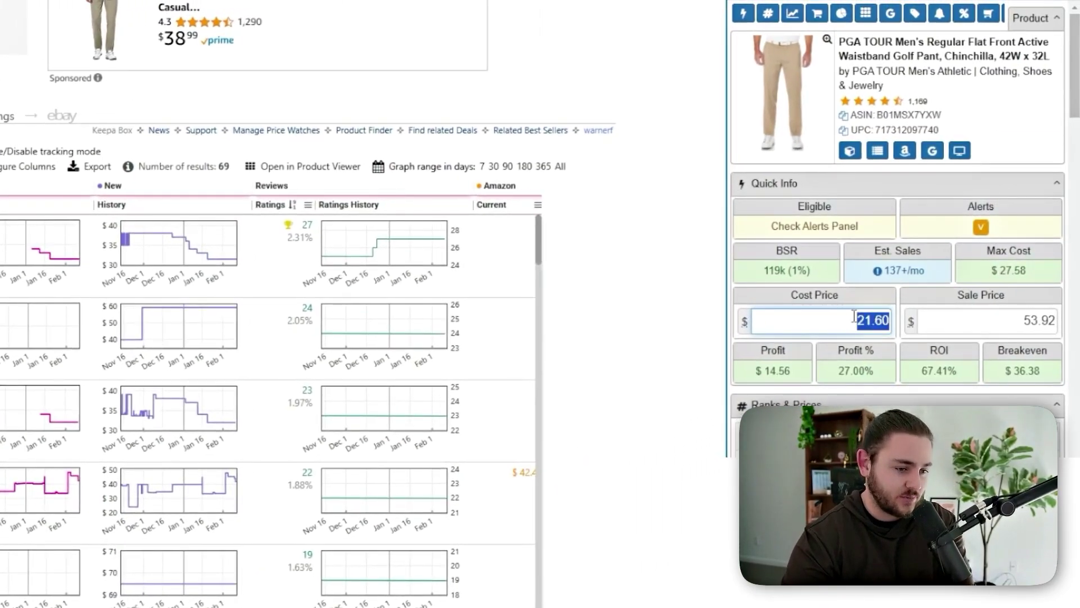
Set the sale price to 45.00 and check the resulting 33.15% ROI.
{"action": "key", "text": "Tab"}
{"action": "type", "text": "42"}
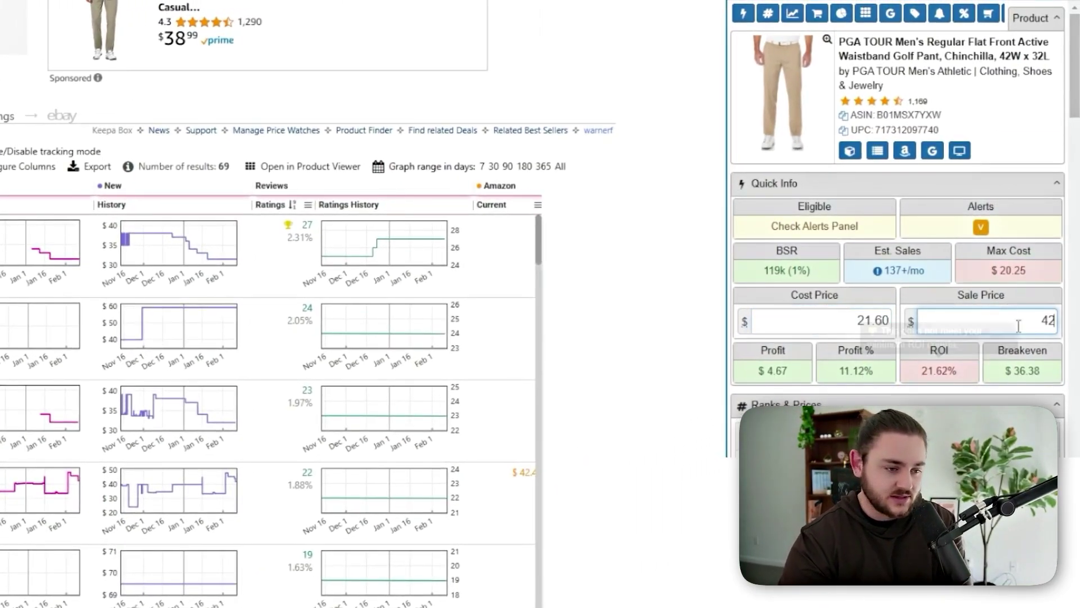
{"action": "type", "text": "4"}
{"action": "double_click", "coordinate": [991, 321]}
{"action": "type", "text": "45"}
{"action": "double_click", "coordinate": [938, 370]}
{"action": "left_click", "coordinate": [583, 357]}
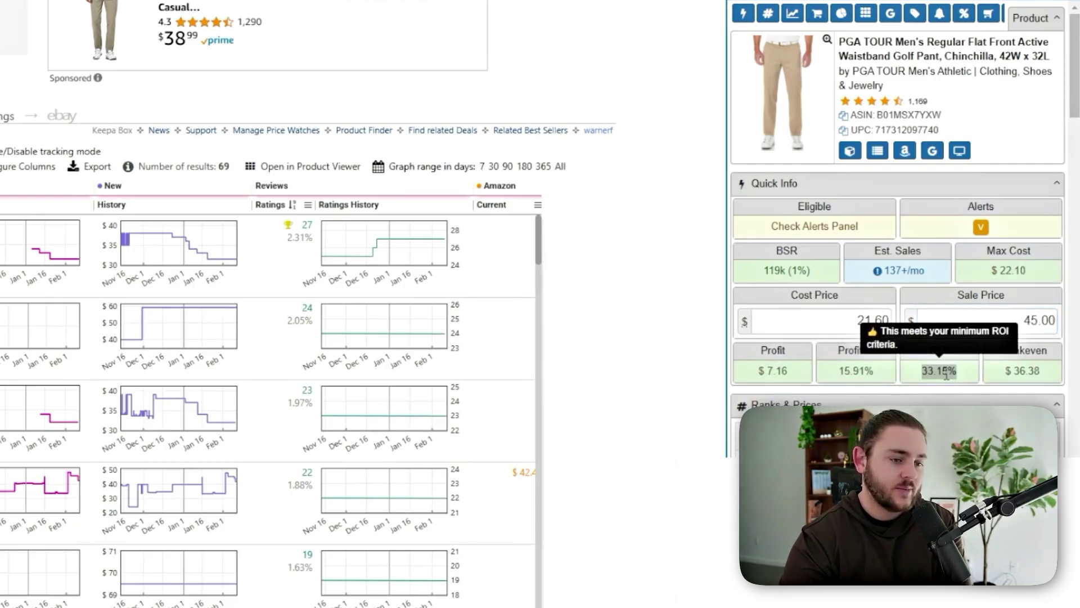
{"action": "left_click", "coordinate": [617, 389]}
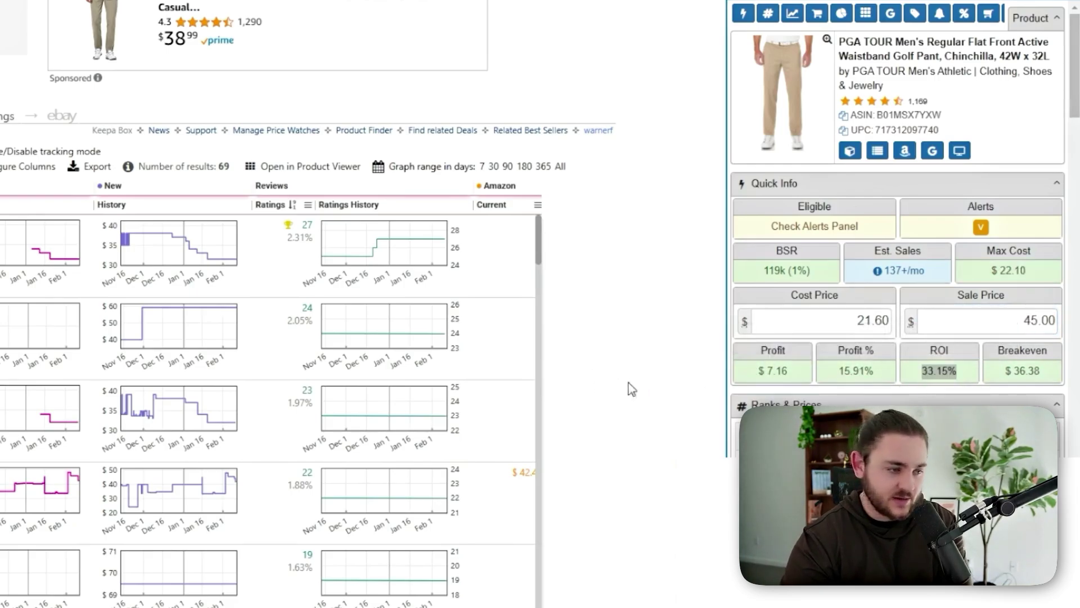
Filter Keepa variations to New Current price greater than 45, leaving 38 results.
{"action": "scroll", "coordinate": [254, 292], "scroll_direction": "right", "scroll_amount": 5}
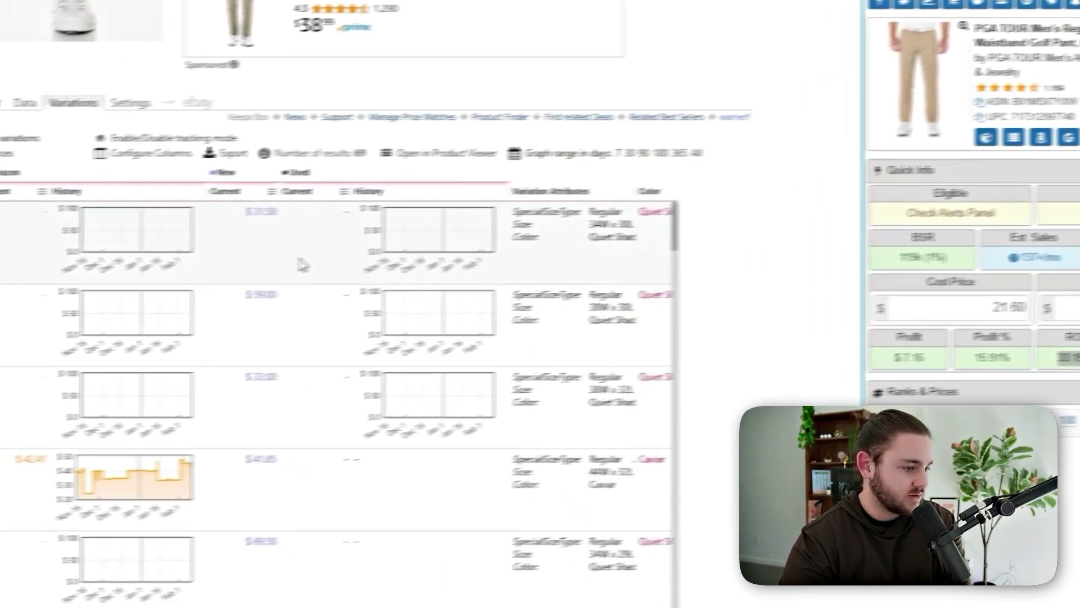
{"action": "left_click", "coordinate": [271, 191]}
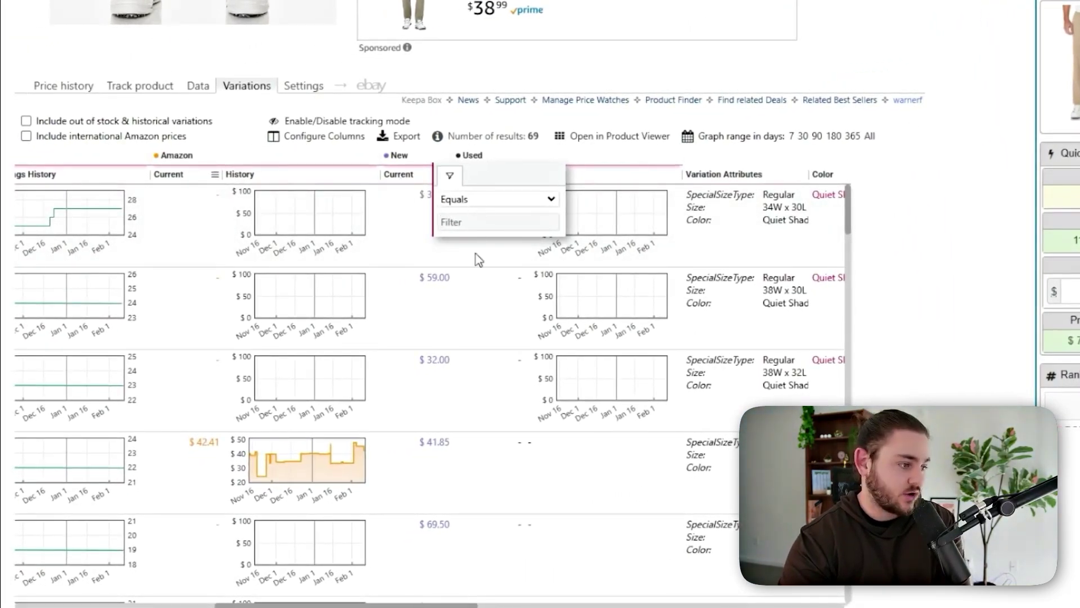
{"action": "left_click", "coordinate": [912, 223]}
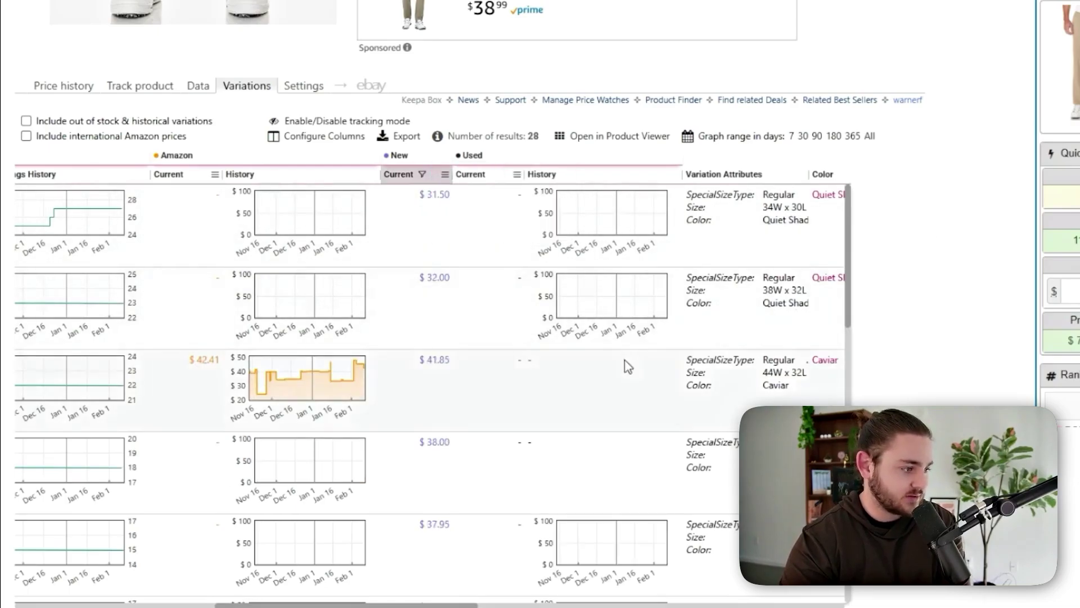
{"action": "scroll", "coordinate": [624, 359], "scroll_direction": "left", "scroll_amount": 3}
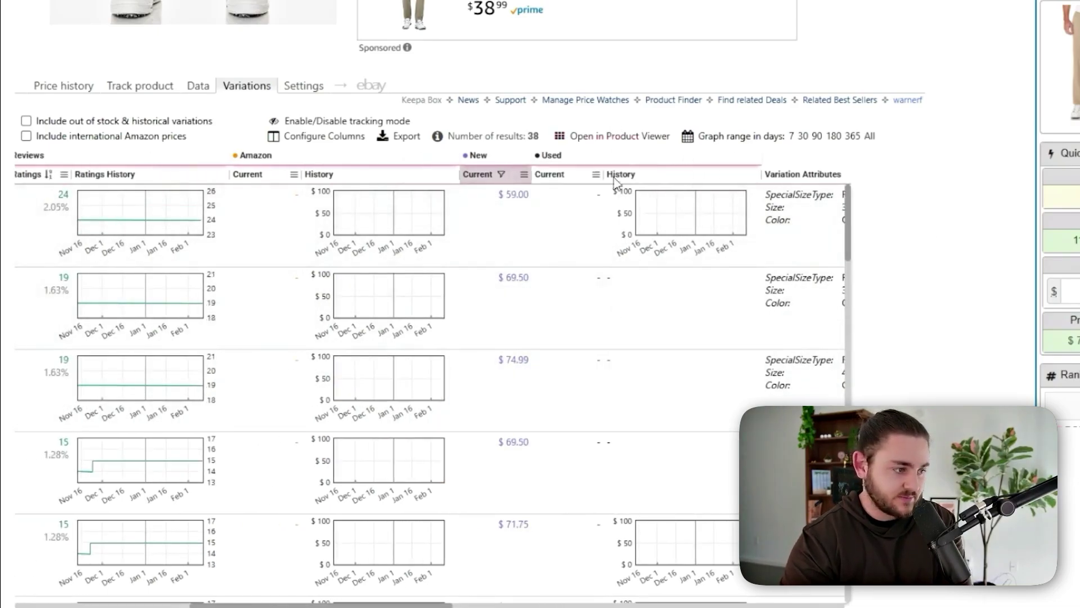
{"action": "scroll", "coordinate": [648, 433], "scroll_direction": "left", "scroll_amount": 10}
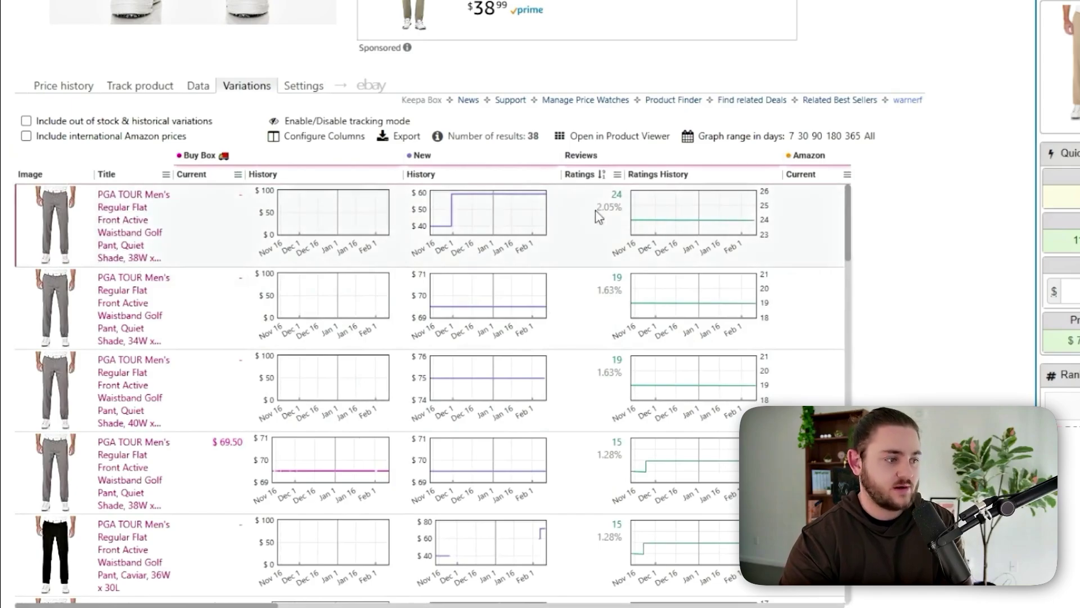
{"action": "scroll", "coordinate": [675, 281], "scroll_direction": "down", "scroll_amount": 6}
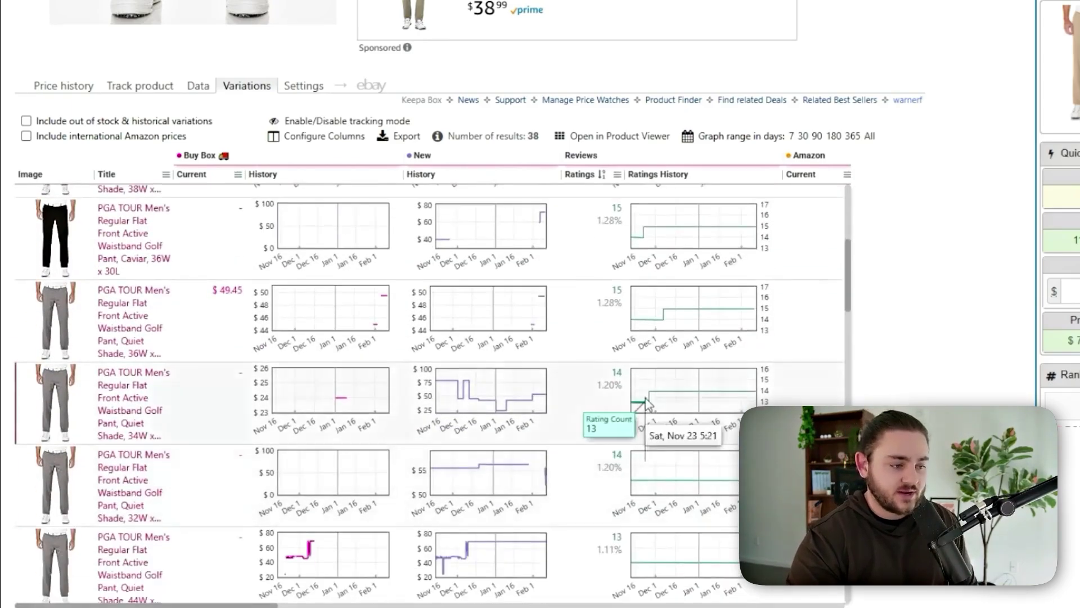
{"action": "scroll", "coordinate": [647, 404], "scroll_direction": "up", "scroll_amount": 3}
{"action": "scroll", "coordinate": [112, 481], "scroll_direction": "up", "scroll_amount": 3}
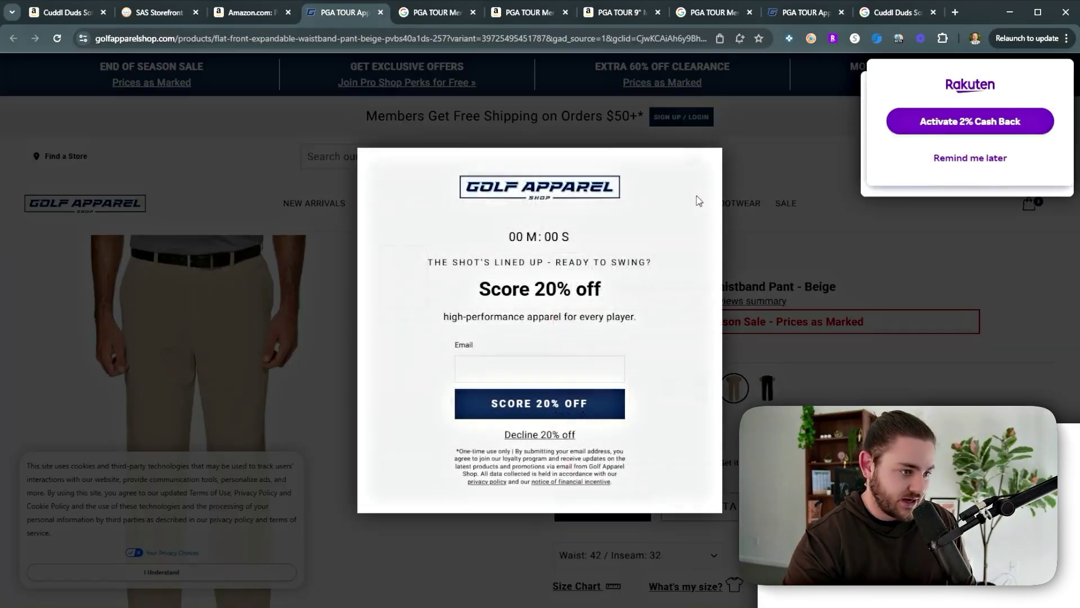
Decline the 20% sign-up popup and switch the pant colour to Quiet Shade.
{"action": "left_click", "coordinate": [538, 436]}
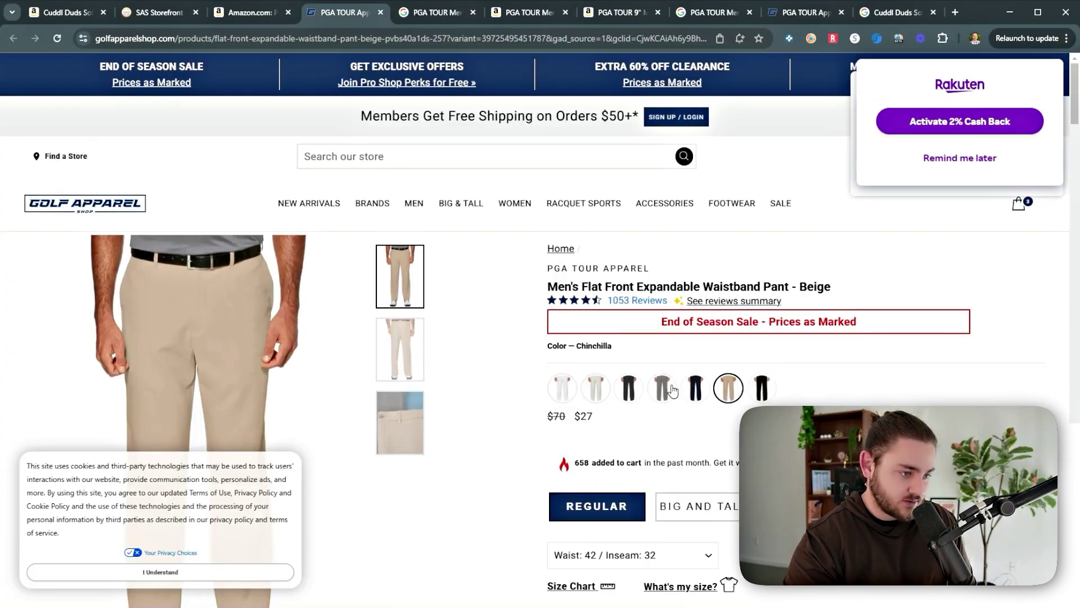
{"action": "left_click", "coordinate": [661, 388]}
{"action": "scroll", "coordinate": [671, 496], "scroll_direction": "down", "scroll_amount": 4}
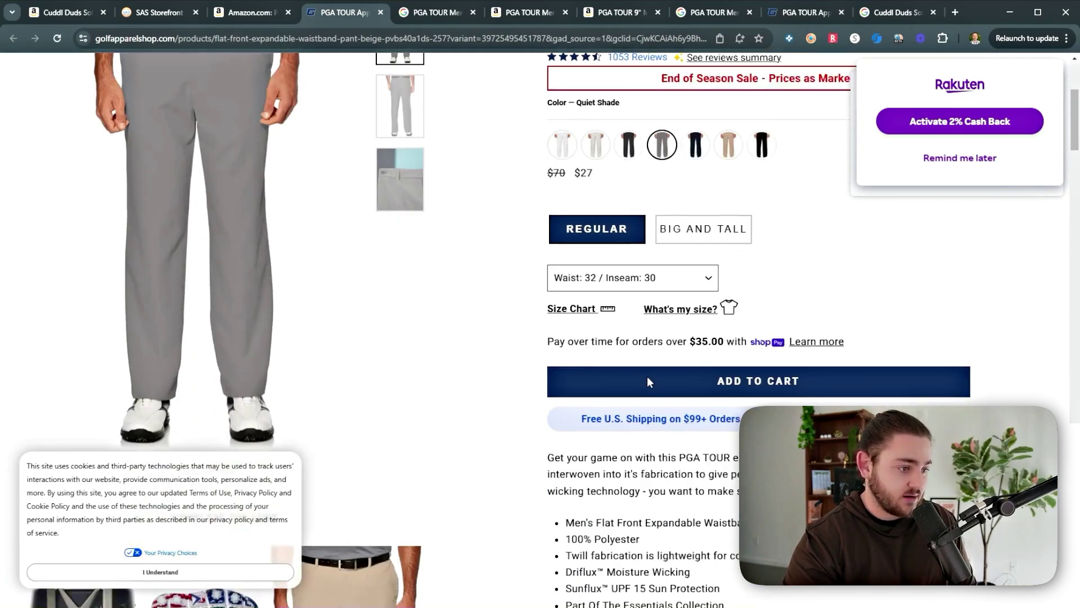
Match the store's waist 38 / inseam 30 pant at $27 against Amazon's variations.
{"action": "left_click", "coordinate": [251, 13]}
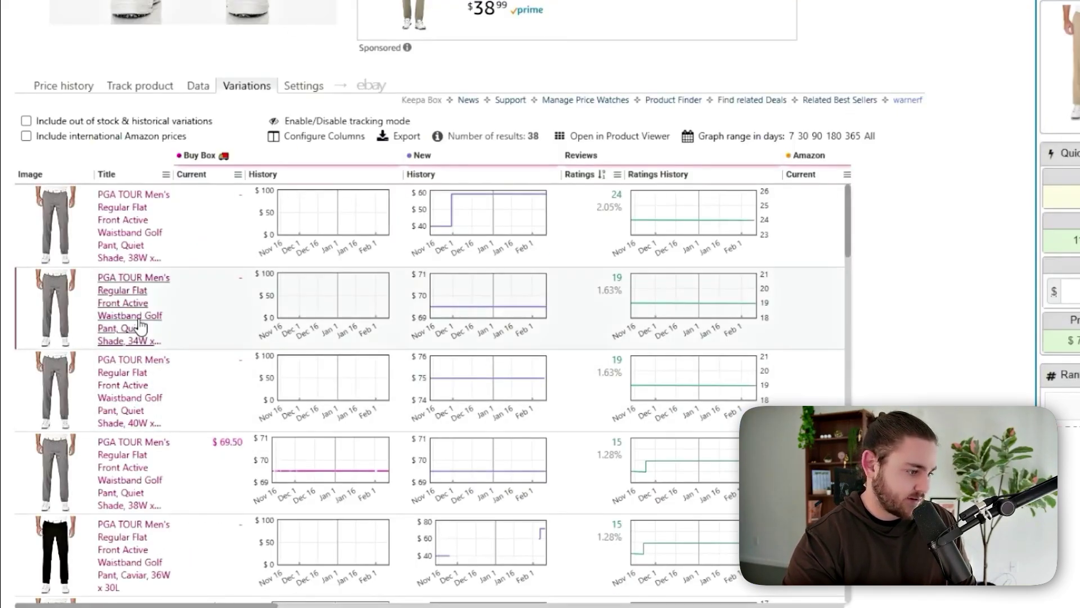
{"action": "left_click", "coordinate": [344, 12]}
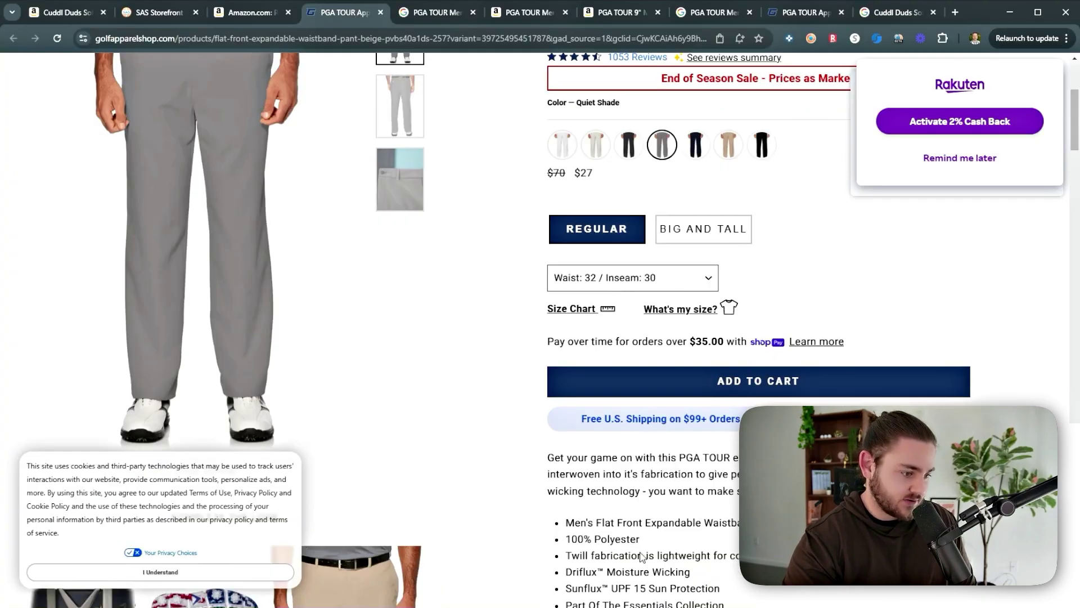
{"action": "left_click", "coordinate": [241, 15]}
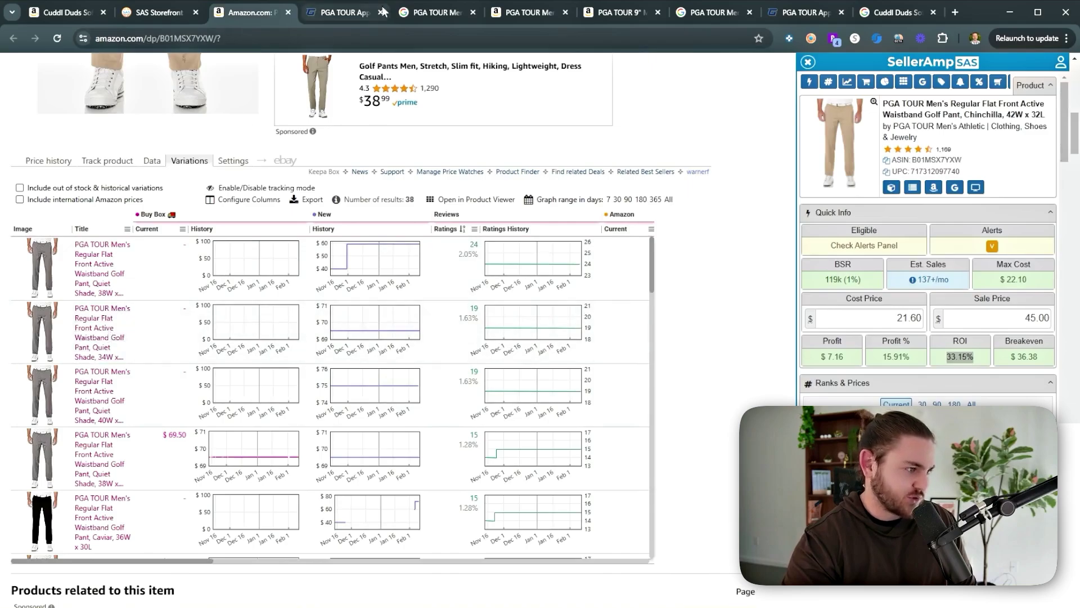
{"action": "left_click", "coordinate": [344, 13]}
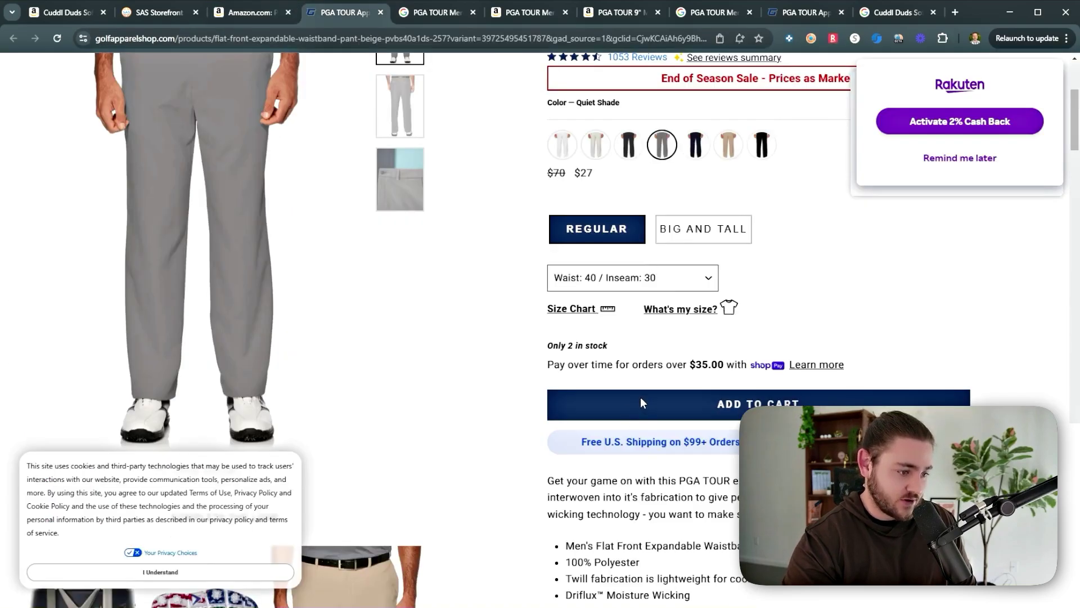
{"action": "left_click", "coordinate": [238, 15]}
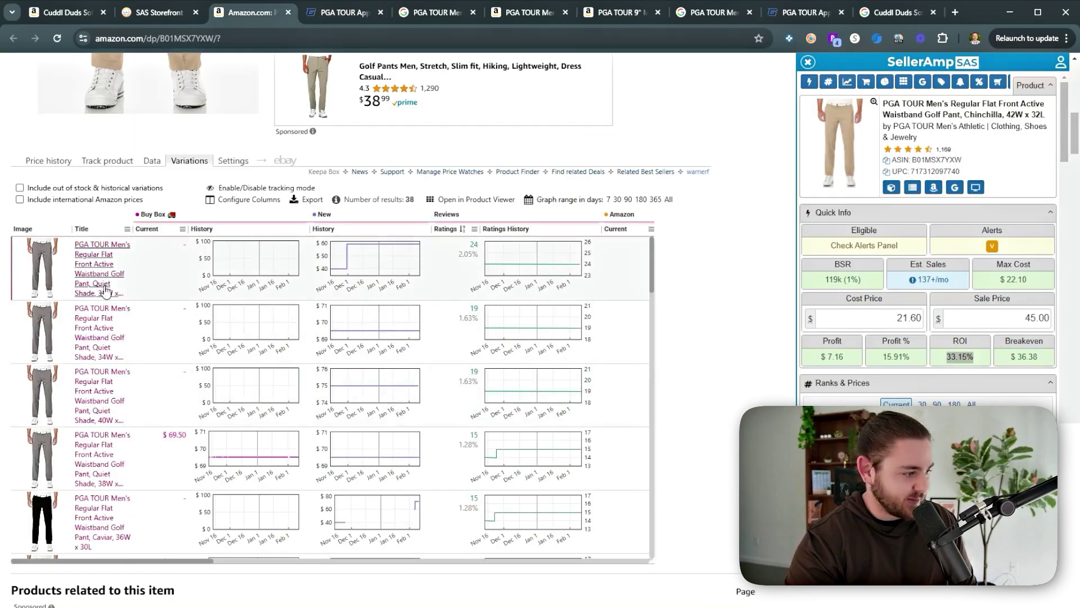
{"action": "left_click", "coordinate": [344, 13]}
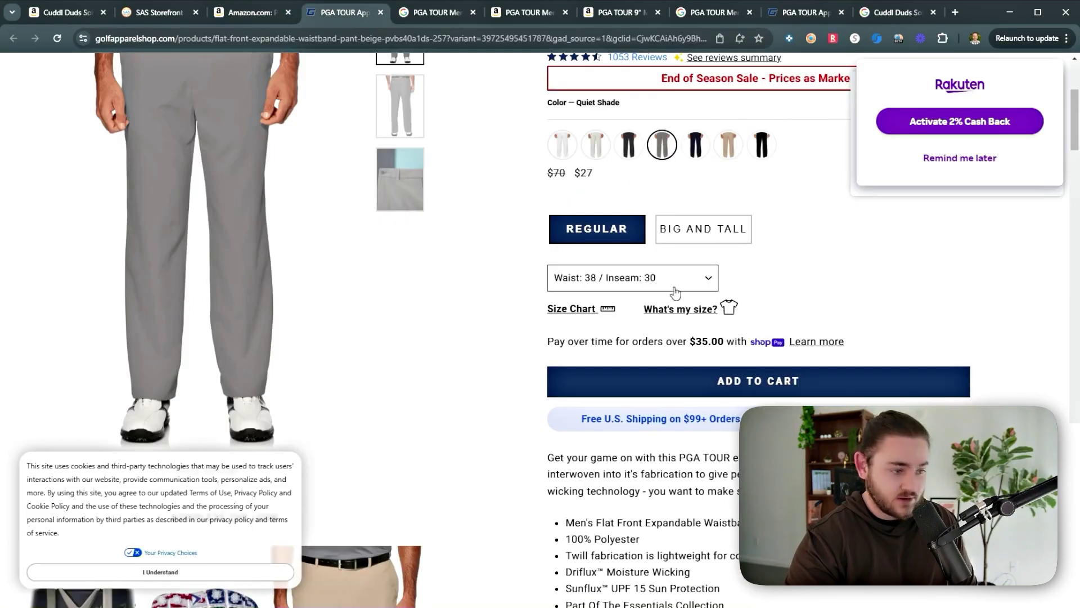
{"action": "scroll", "coordinate": [754, 346], "scroll_direction": "up", "scroll_amount": 4}
Scroll the SellerAmp storefront list to the My Beautiful Dark Twisted Fantasy vinyl at $59.12.
{"action": "left_click", "coordinate": [159, 13]}
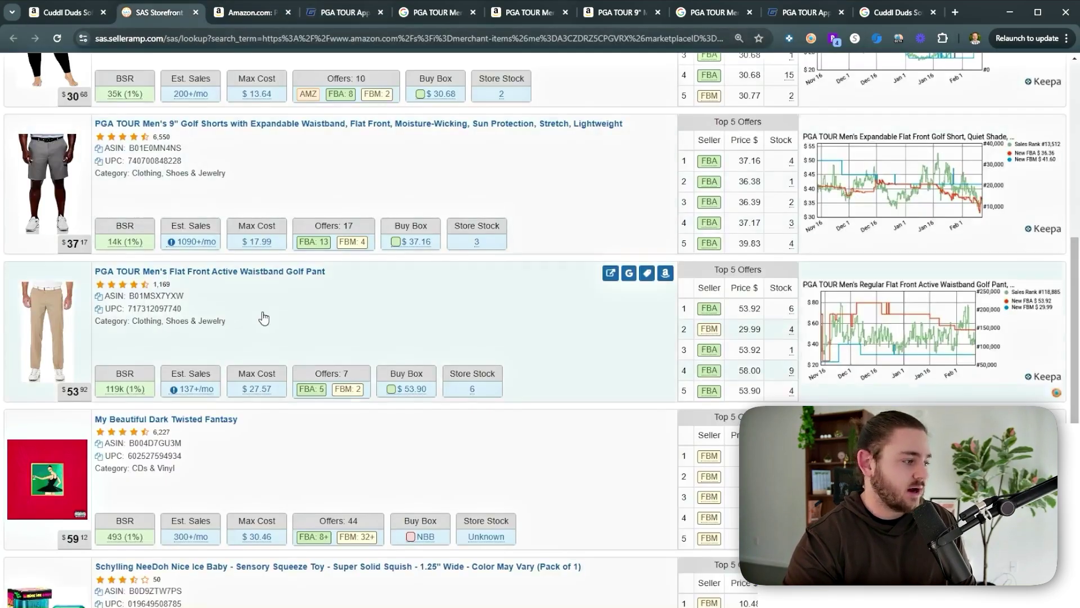
{"action": "scroll", "coordinate": [357, 352], "scroll_direction": "down", "scroll_amount": 4}
{"action": "scroll", "coordinate": [473, 429], "scroll_direction": "up", "scroll_amount": 4}
{"action": "scroll", "coordinate": [473, 429], "scroll_direction": "down", "scroll_amount": 2}
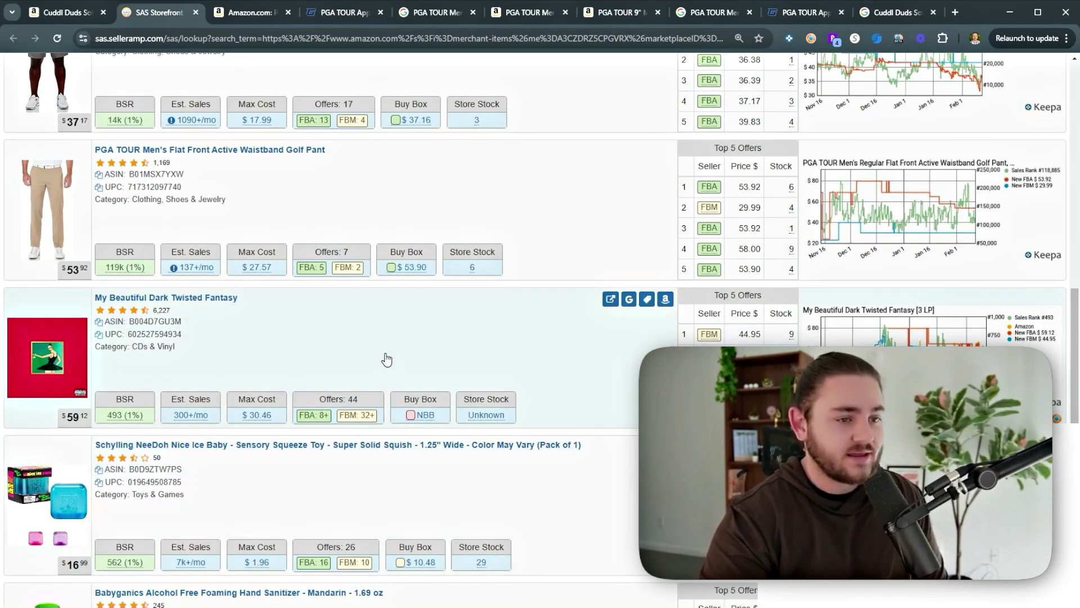
{"action": "scroll", "coordinate": [388, 358], "scroll_direction": "up", "scroll_amount": 4}
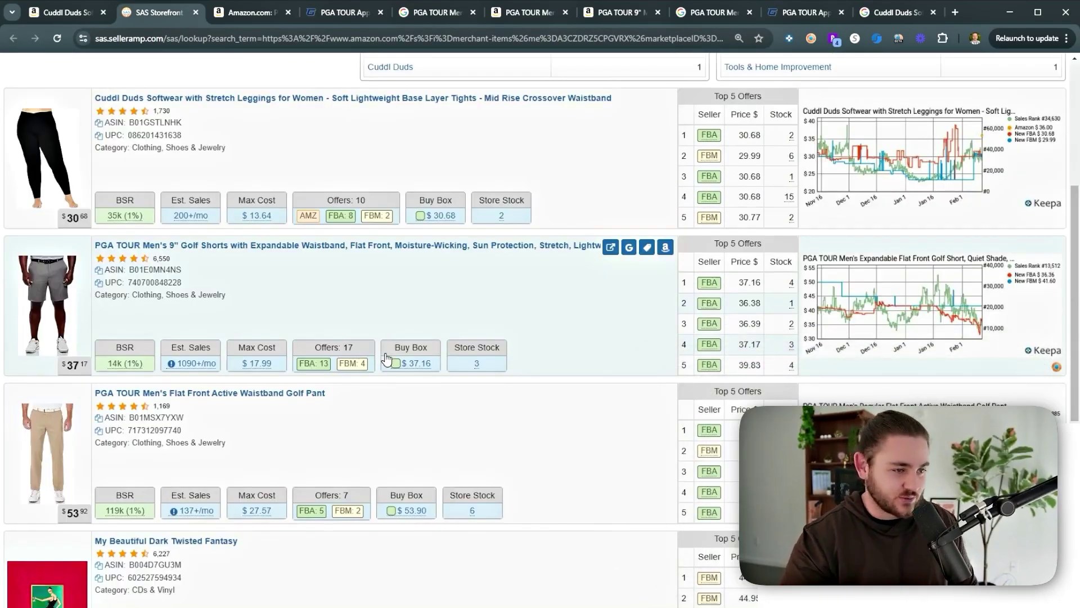
{"action": "scroll", "coordinate": [403, 438], "scroll_direction": "down", "scroll_amount": 2}
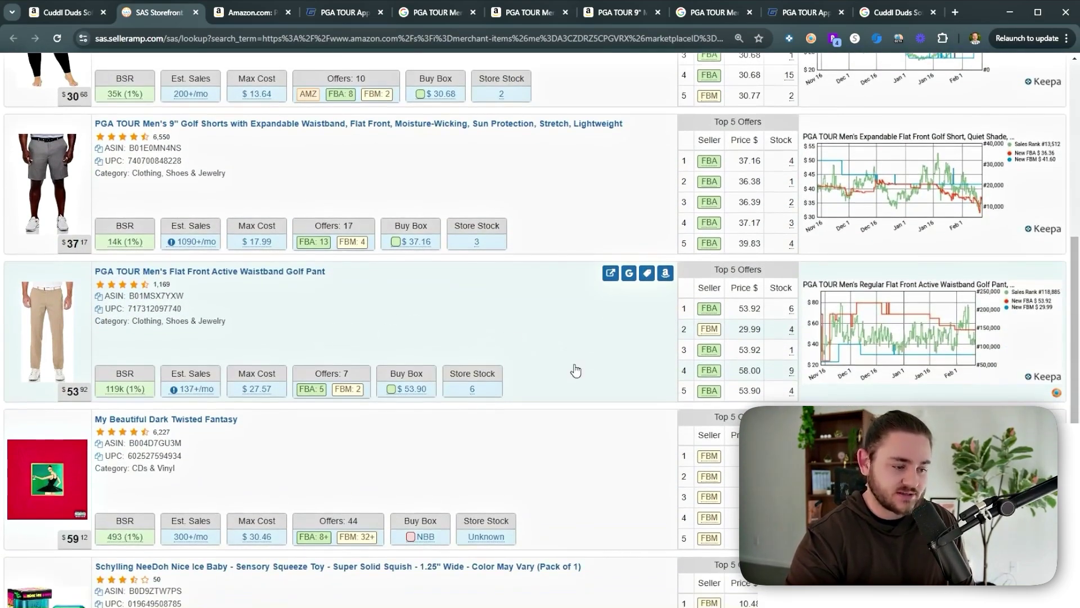
{"action": "scroll", "coordinate": [239, 322], "scroll_direction": "down", "scroll_amount": 4}
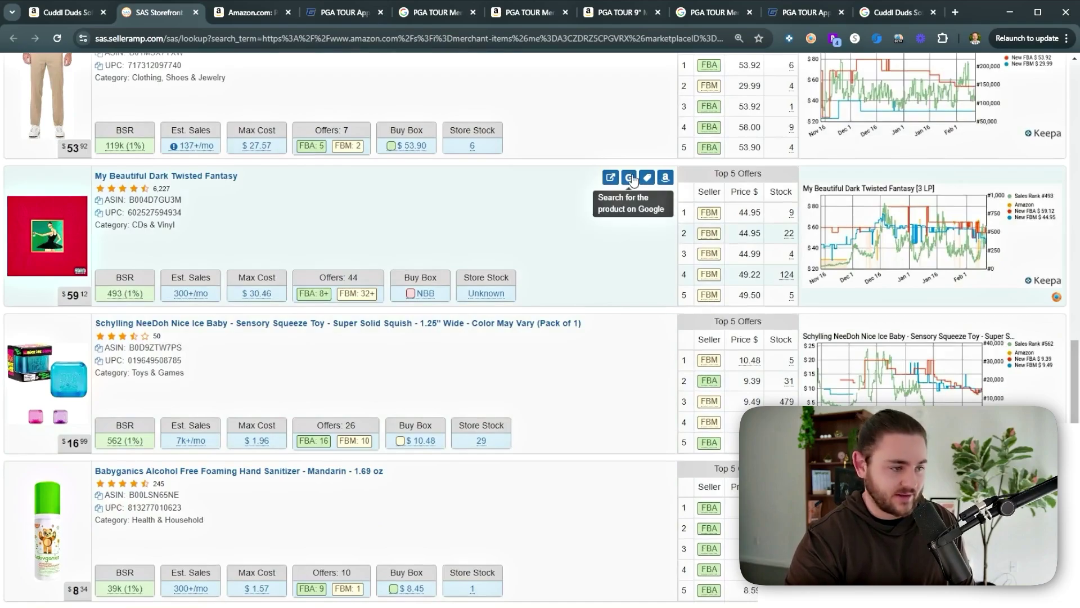
Google the My Beautiful Dark Twisted Fantasy album, narrowing the search to vinyl.
{"action": "left_click", "coordinate": [629, 179]}
{"action": "left_click", "coordinate": [220, 12]}
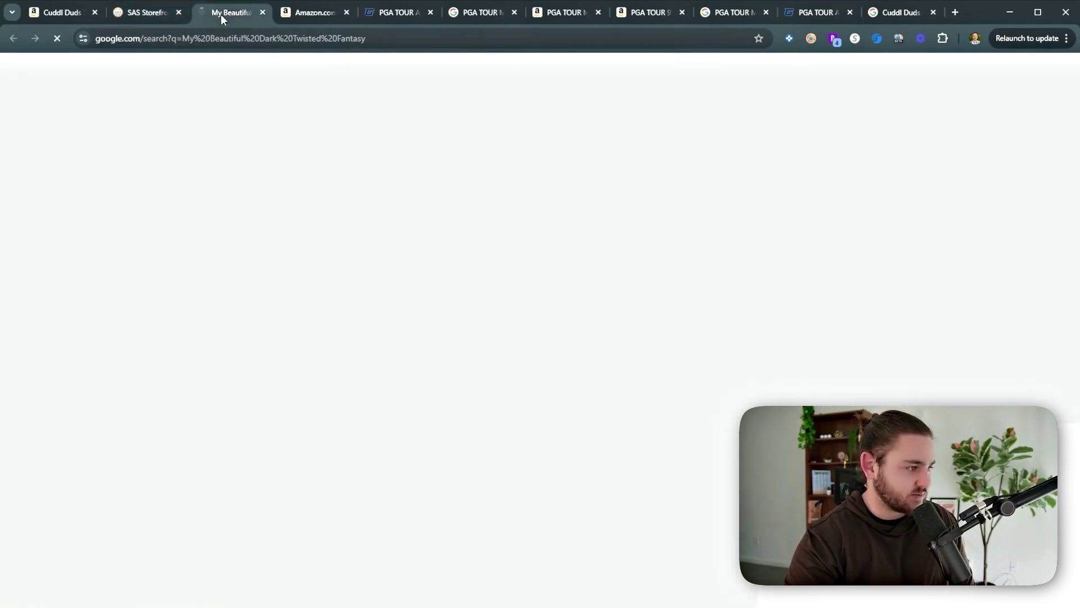
{"action": "scroll", "coordinate": [277, 281], "scroll_direction": "down", "scroll_amount": 5}
{"action": "scroll", "coordinate": [293, 169], "scroll_direction": "up", "scroll_amount": 5}
{"action": "left_click", "coordinate": [312, 90]}
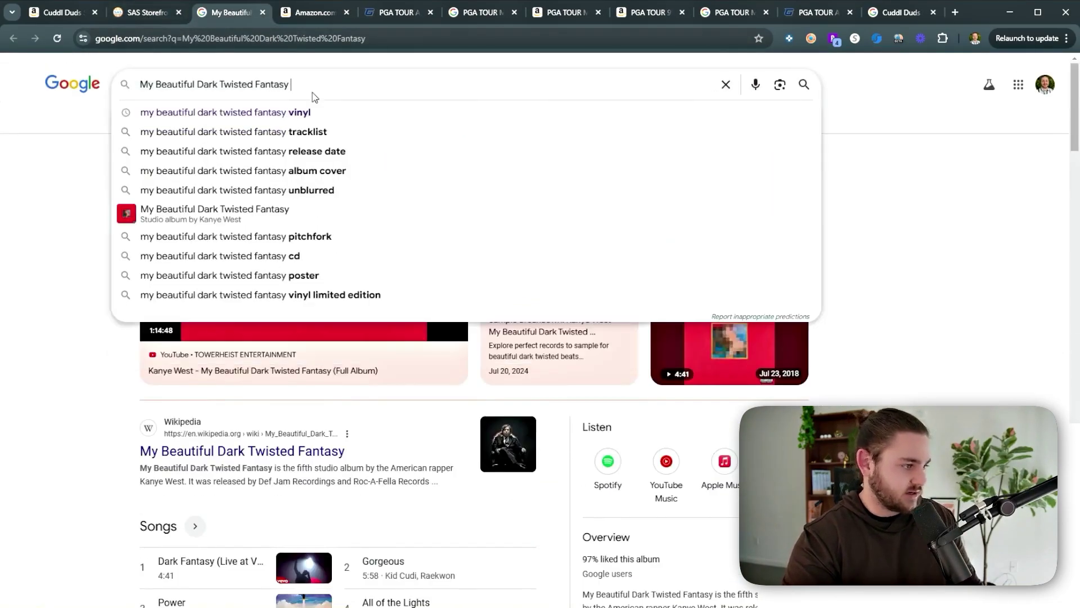
{"action": "left_click", "coordinate": [274, 114]}
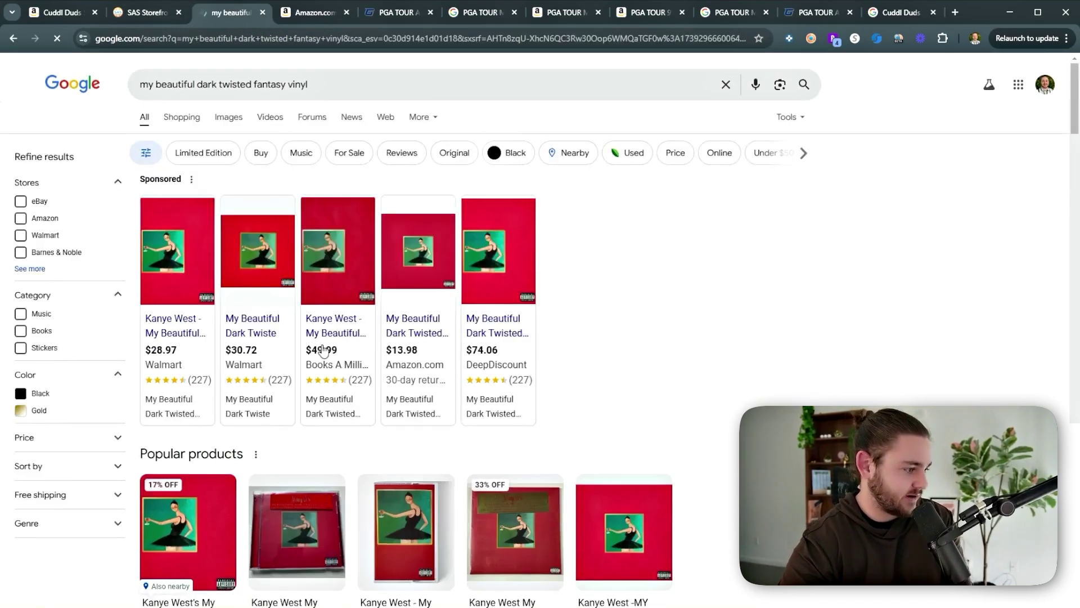
Open the album's Amazon listing and the $28.97 Walmart vinyl listing in new tabs.
{"action": "left_click", "coordinate": [144, 13]}
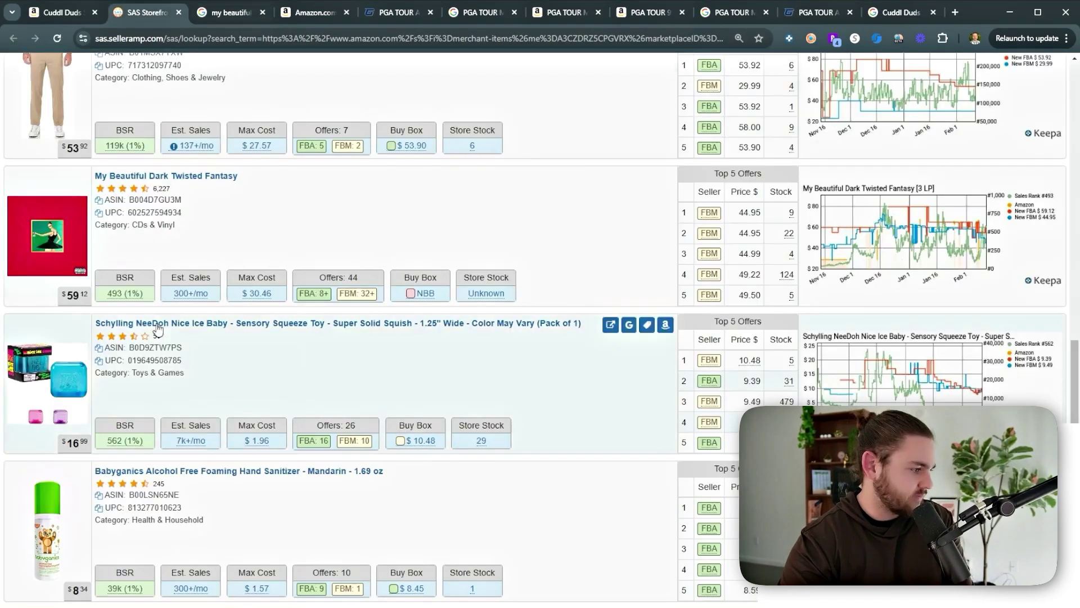
{"action": "left_click", "coordinate": [665, 177]}
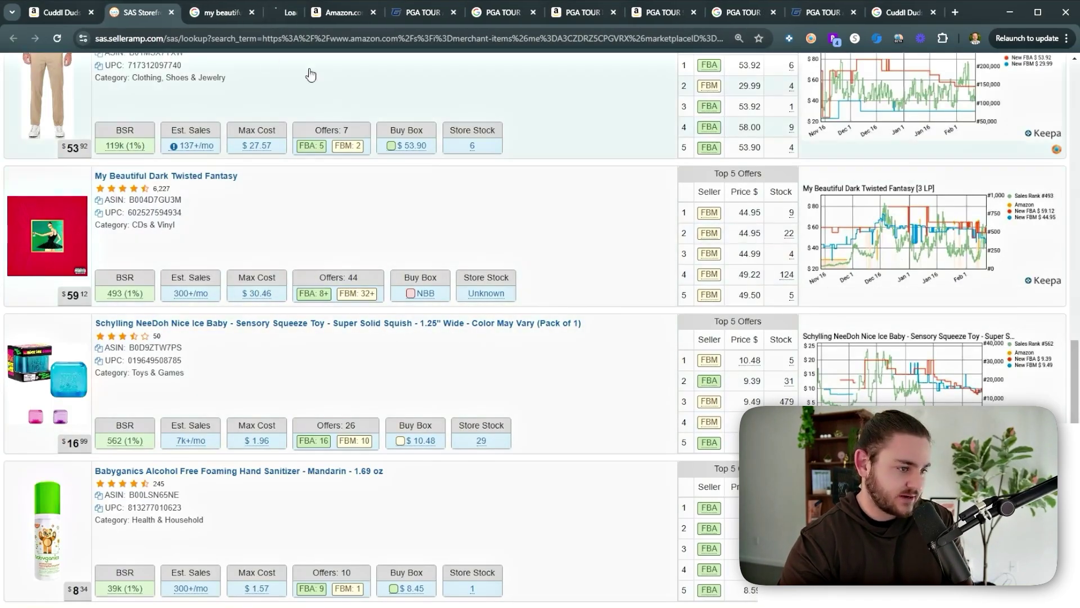
{"action": "left_click", "coordinate": [182, 14]}
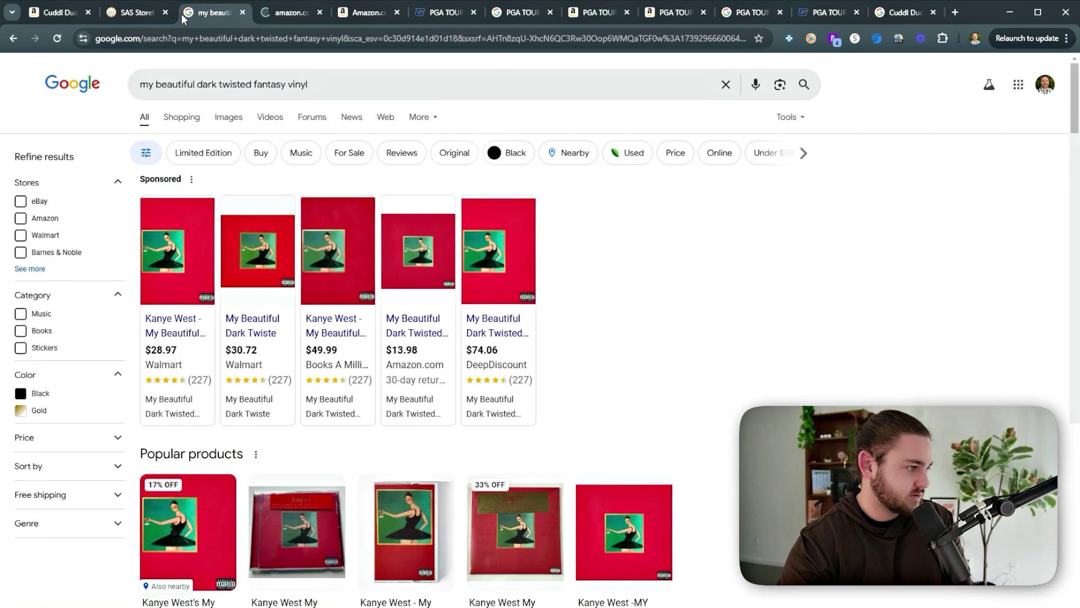
{"action": "middle_click", "coordinate": [151, 333]}
{"action": "left_click", "coordinate": [253, 13]}
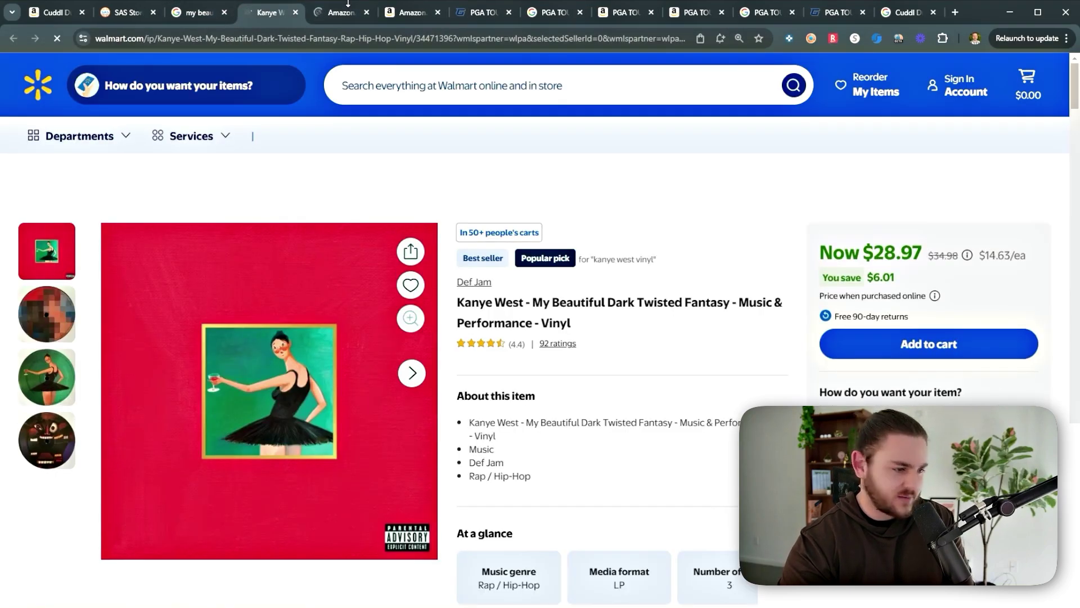
Compare the Amazon triple-vinyl listing with the Walmart vinyl's product photos.
{"action": "left_click", "coordinate": [341, 12]}
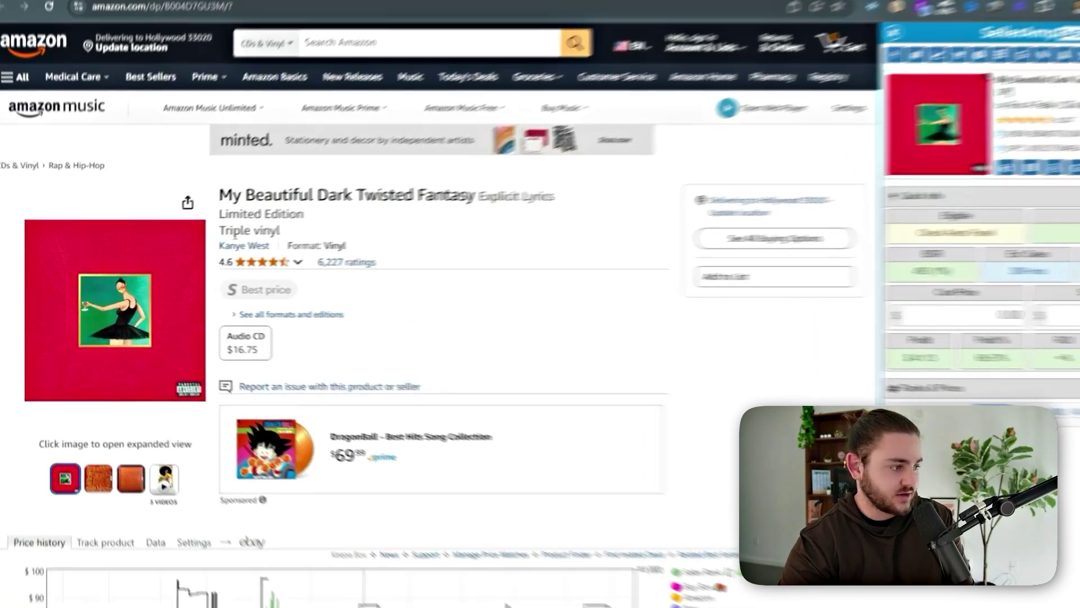
{"action": "left_click_drag", "start_coordinate": [221, 203], "coordinate": [264, 203]}
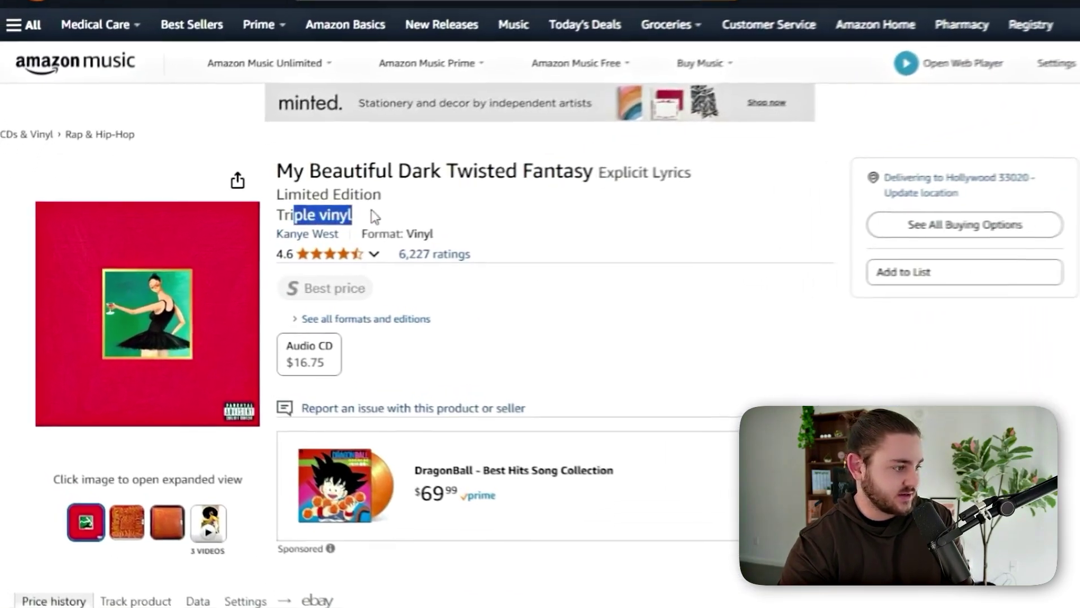
{"action": "left_click", "coordinate": [269, 13]}
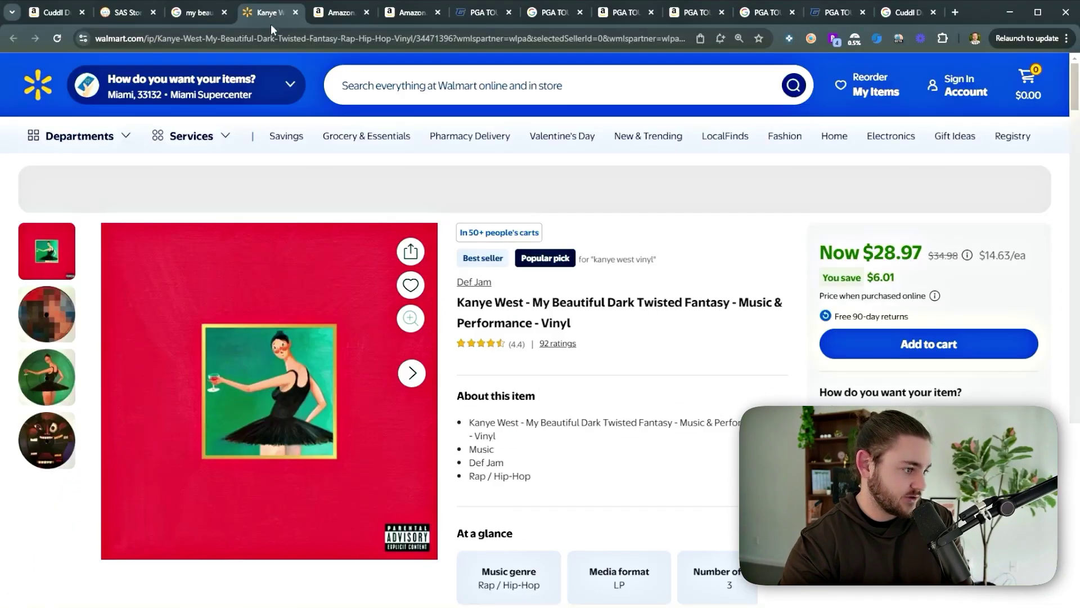
{"action": "left_click", "coordinate": [64, 289]}
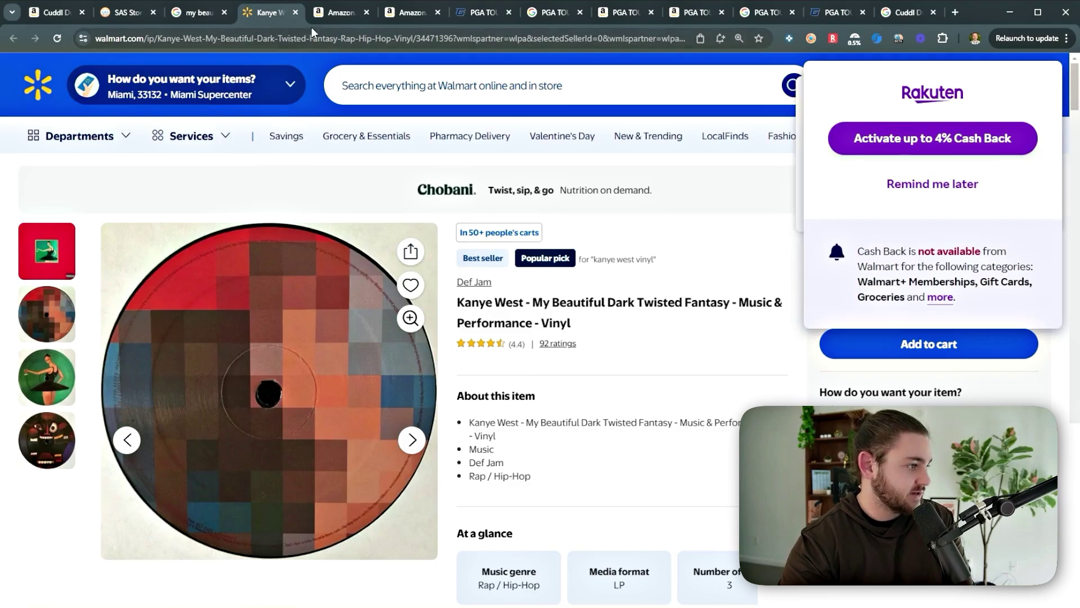
{"action": "left_click", "coordinate": [48, 355]}
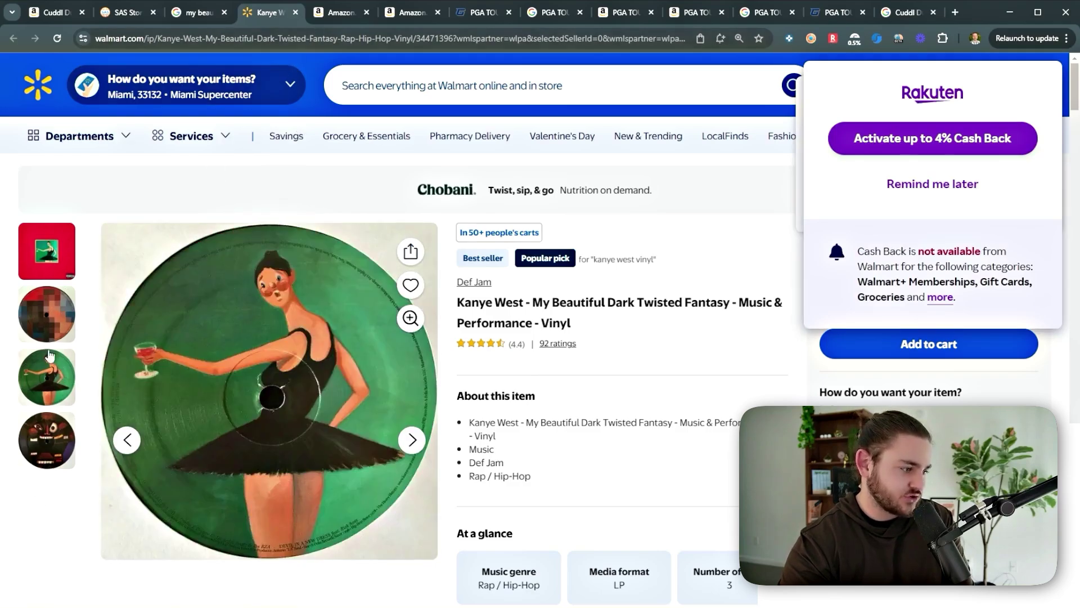
Check the album's Amazon listing at a 29 cost, showing $10.68 profit.
{"action": "left_click", "coordinate": [340, 15]}
{"action": "scroll", "coordinate": [225, 260], "scroll_direction": "down", "scroll_amount": 4}
{"action": "key", "text": "ctrl+shift+Tab"}
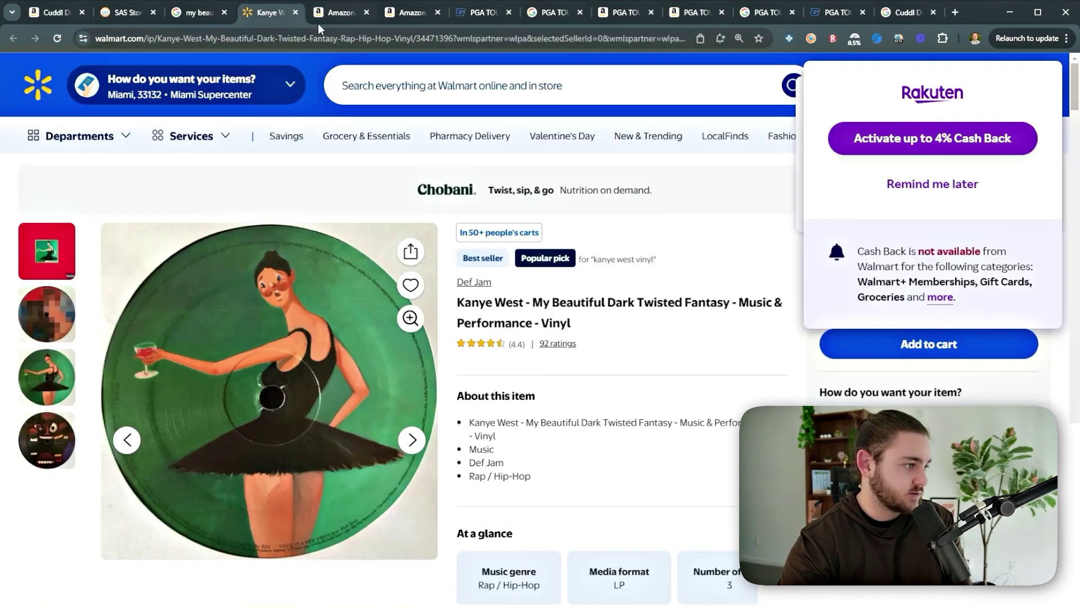
{"action": "left_click", "coordinate": [331, 21]}
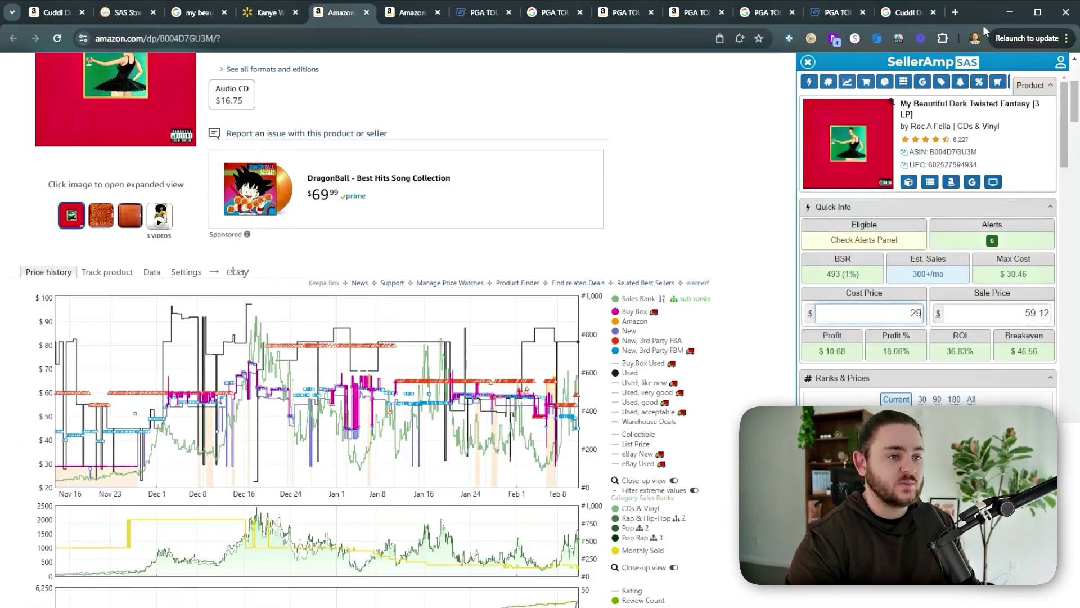
{"action": "left_click", "coordinate": [954, 14]}
Load cardbear.com, open Walmart's gift card discounts and pick GCX's in-stock offer.
{"action": "type", "text": "car"}
{"action": "key", "text": "Return"}
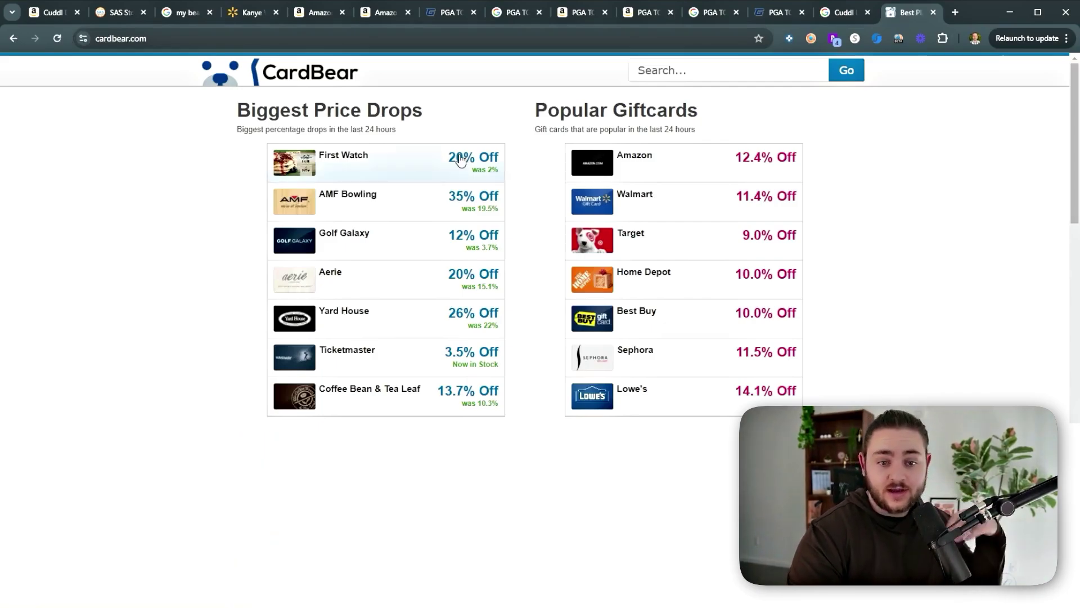
{"action": "left_click", "coordinate": [652, 219]}
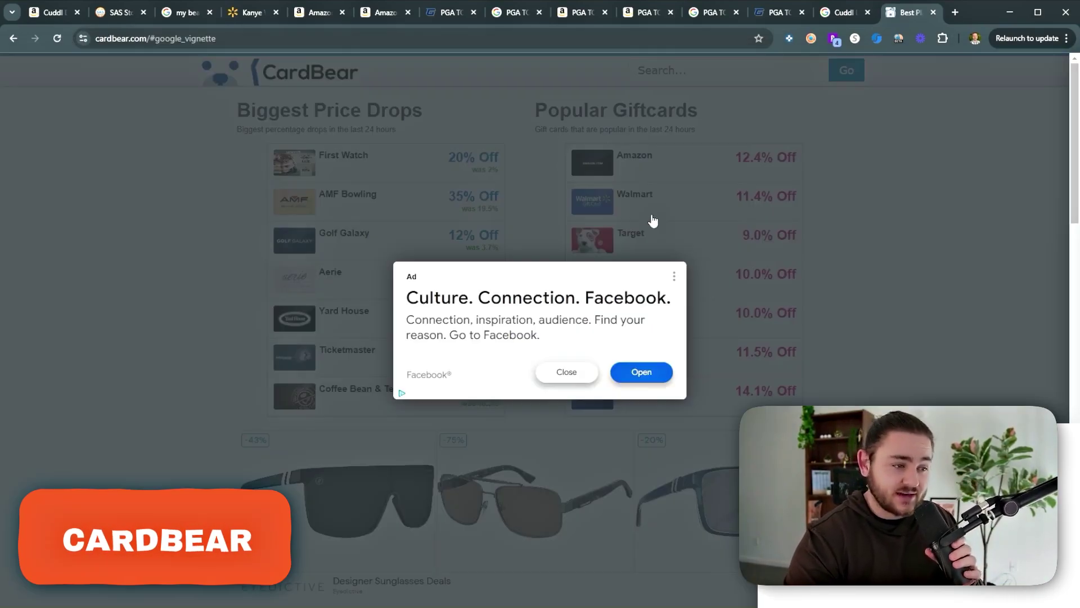
{"action": "left_click", "coordinate": [558, 376]}
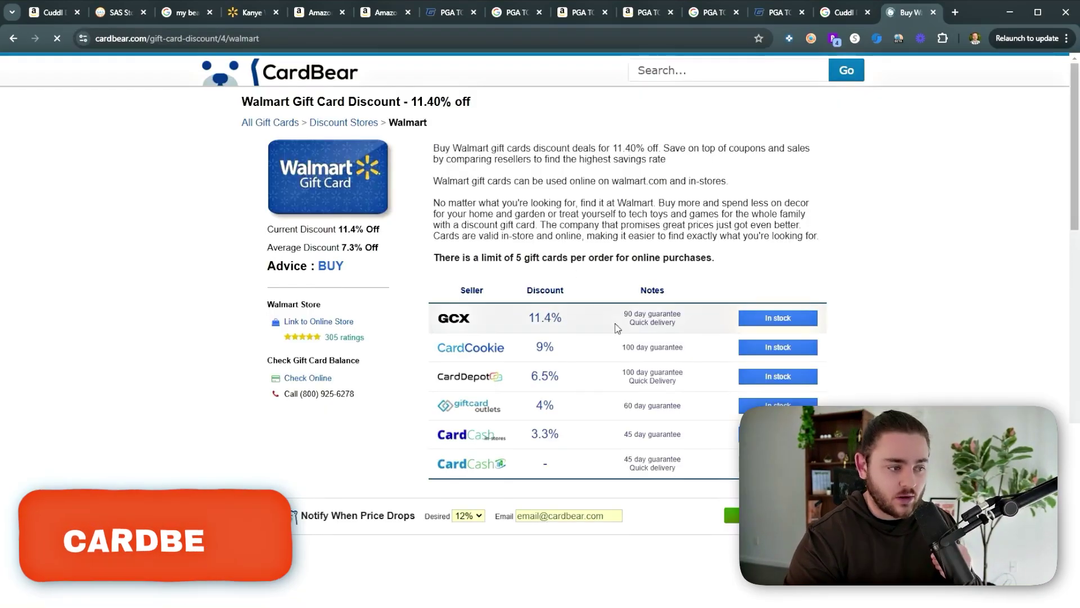
{"action": "left_click", "coordinate": [770, 323]}
On GCX's Walmart page, highlight the $500 card's $441.24 price at 11.80% off.
{"action": "key", "text": "ctrl+shift+Tab"}
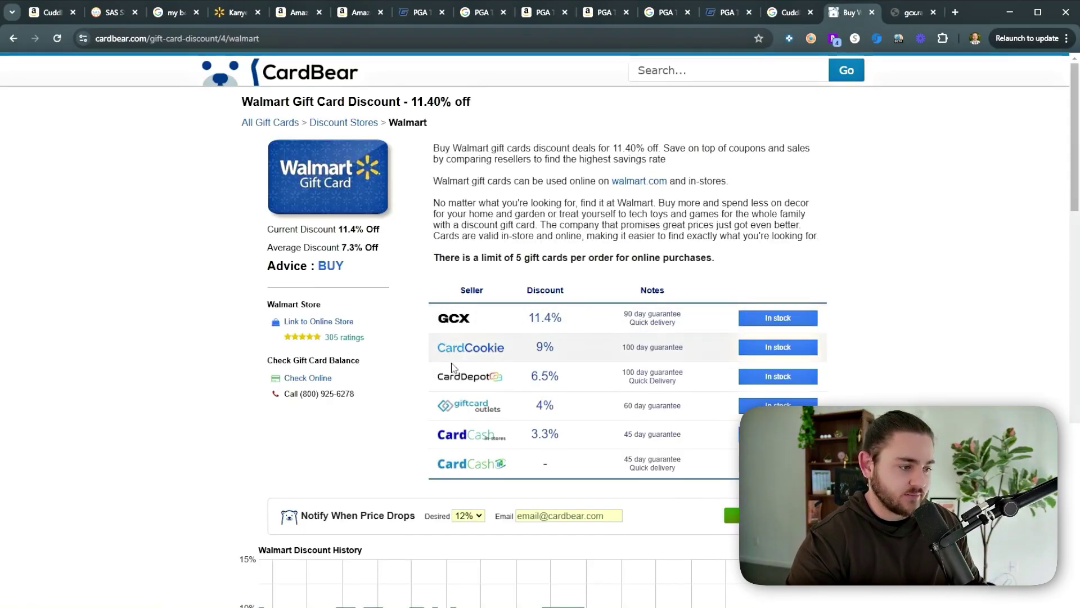
{"action": "left_click", "coordinate": [906, 12]}
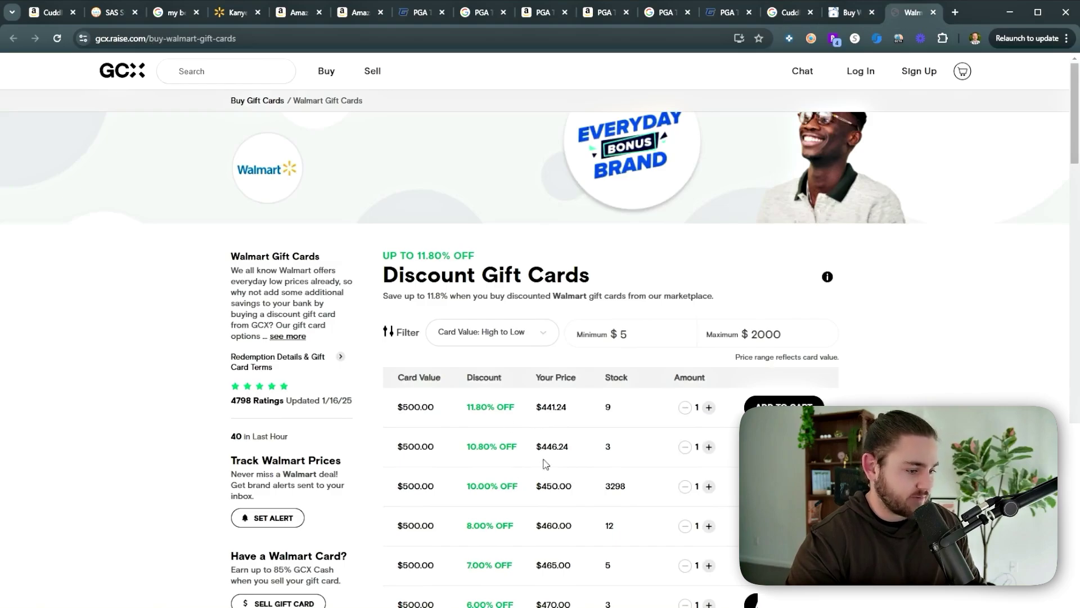
{"action": "scroll", "coordinate": [545, 464], "scroll_direction": "down", "scroll_amount": 2}
{"action": "left_click_drag", "start_coordinate": [393, 282], "coordinate": [437, 275]}
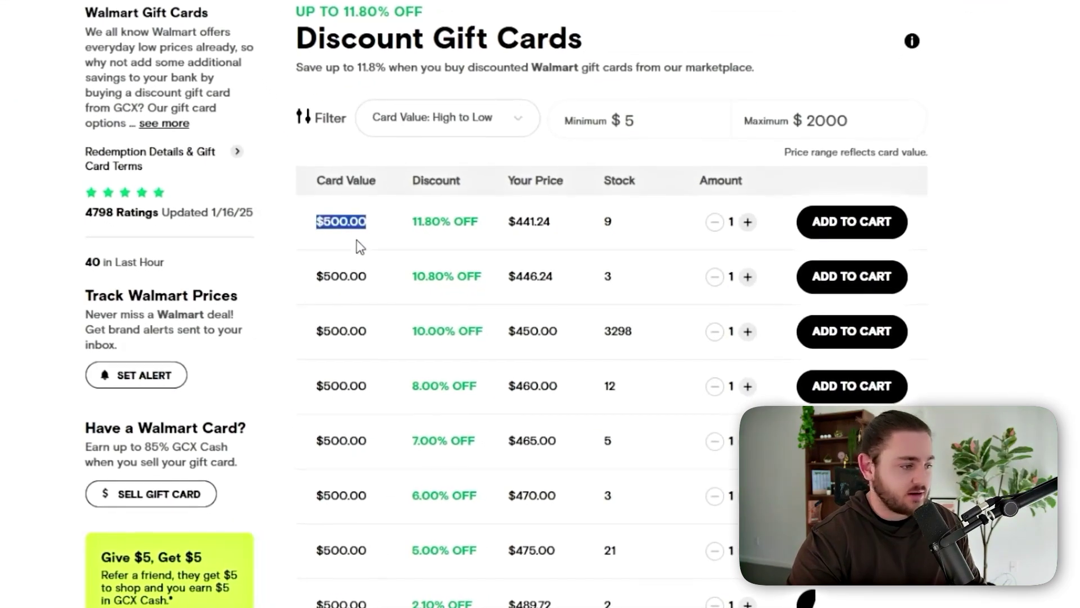
{"action": "left_click", "coordinate": [402, 258]}
{"action": "left_click_drag", "start_coordinate": [506, 222], "coordinate": [524, 246]}
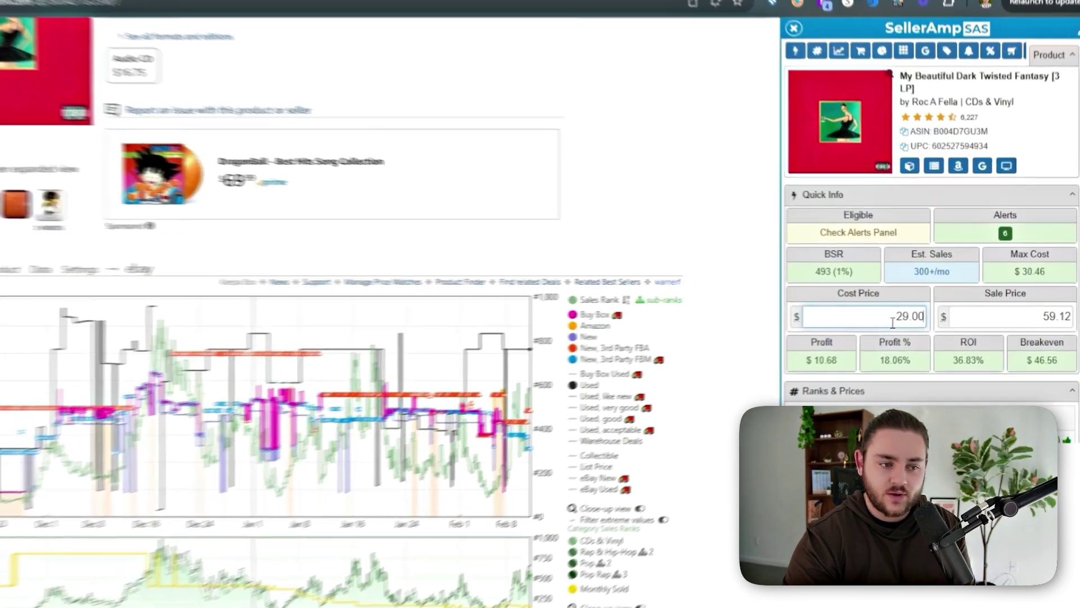
Replace the vinyl's 29.00 cost price with 25.81, yielding $14.03 profit and 54.36% ROI.
{"action": "key", "text": "BackSpace"}
{"action": "key", "text": "BackSpace"}
{"action": "key", "text": "BackSpace"}
{"action": "key", "text": "BackSpace"}
{"action": "key", "text": "BackSpace"}
{"action": "type", "text": "25.81"}
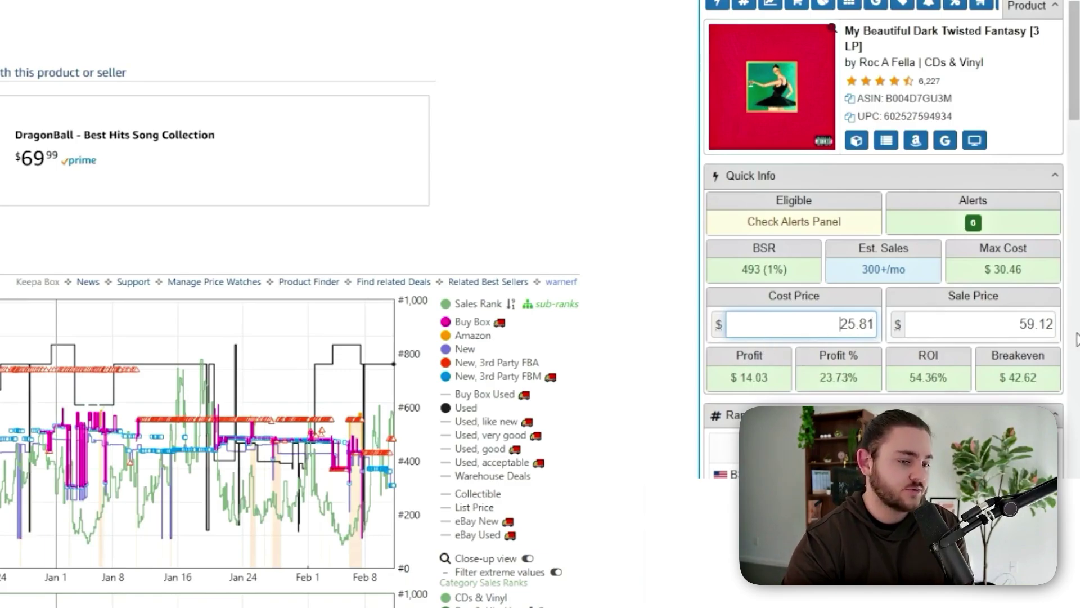
{"action": "key", "text": "Tab"}
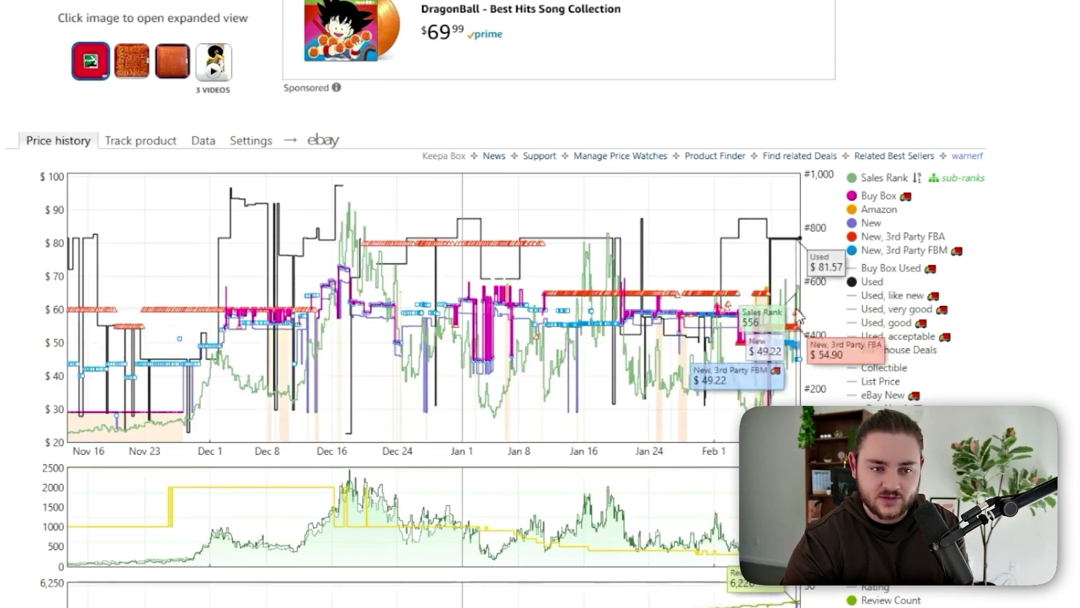
{"action": "scroll", "coordinate": [798, 314], "scroll_direction": "up", "scroll_amount": 6}
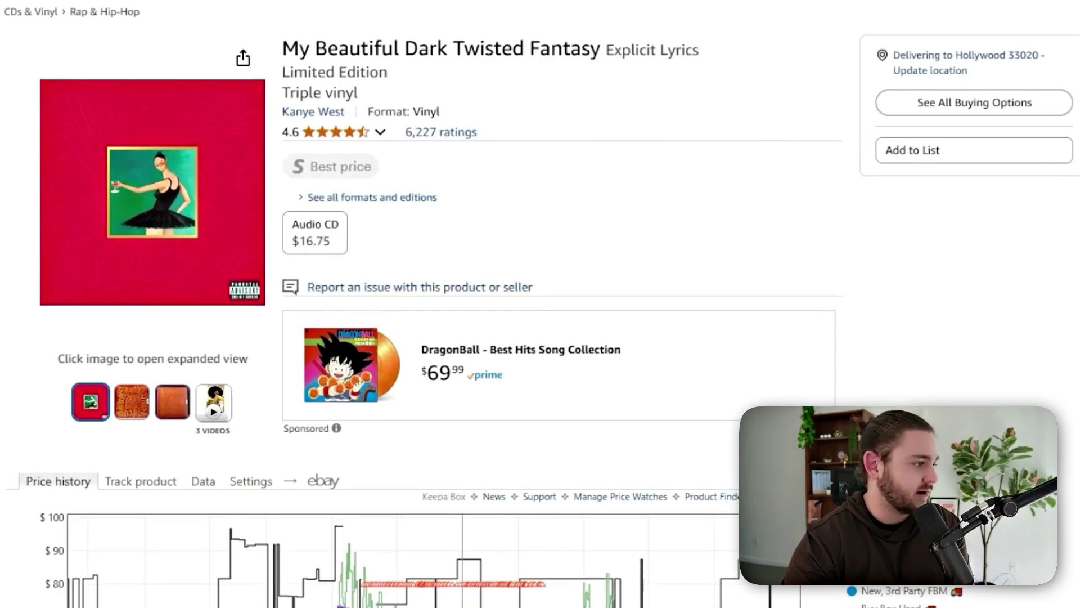
Load more storefront products and open a Google search for the NeeDoh squeeze toy.
{"action": "left_click", "coordinate": [110, 12]}
{"action": "scroll", "coordinate": [246, 494], "scroll_direction": "down", "scroll_amount": 1}
{"action": "left_click", "coordinate": [533, 569]}
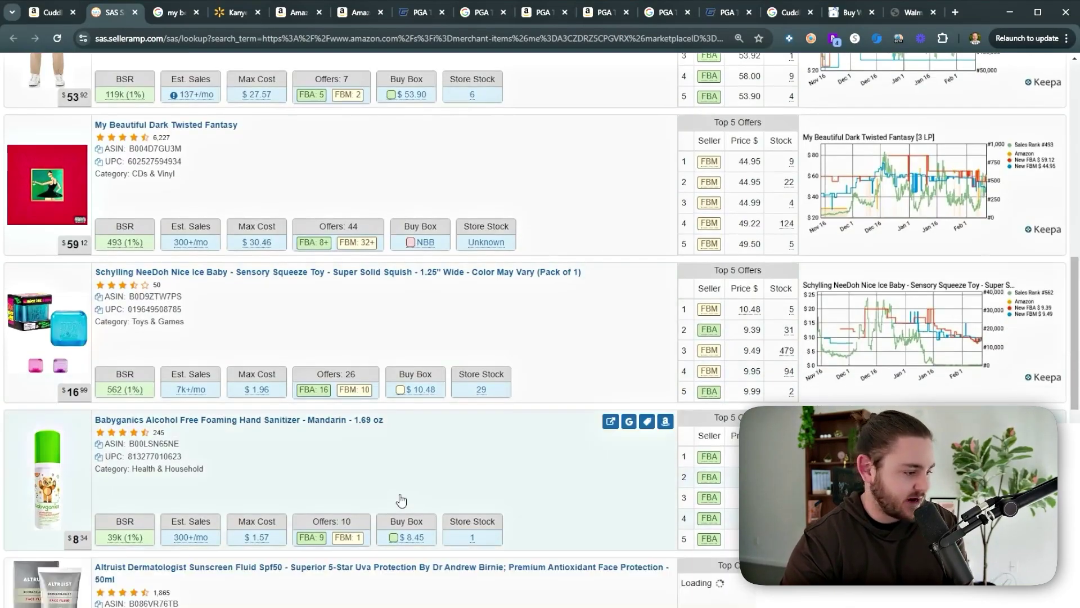
{"action": "scroll", "coordinate": [385, 509], "scroll_direction": "down", "scroll_amount": 2}
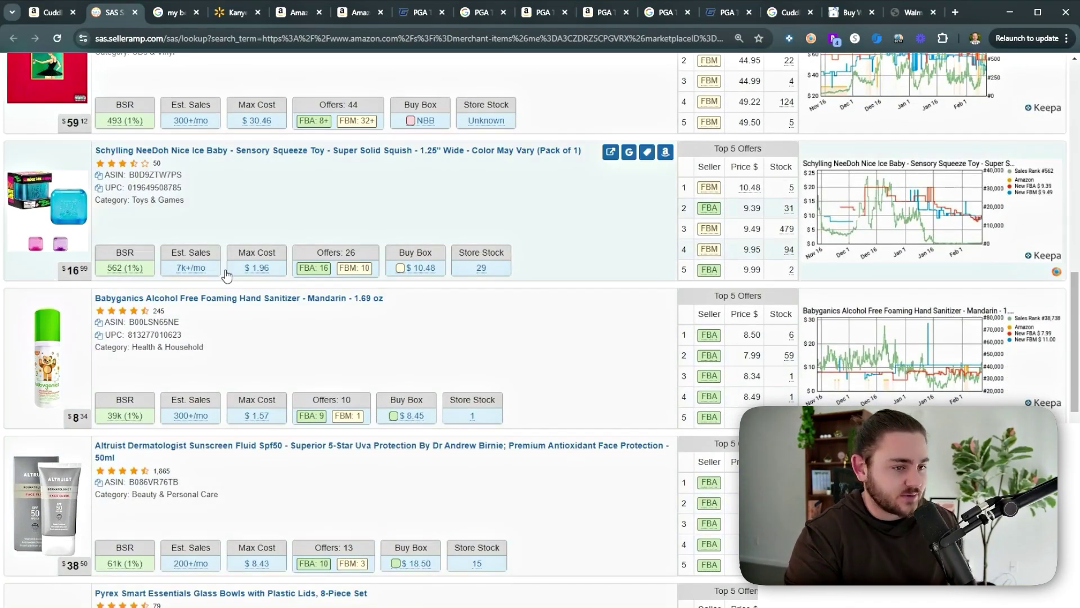
{"action": "mouse_move", "coordinate": [257, 275]}
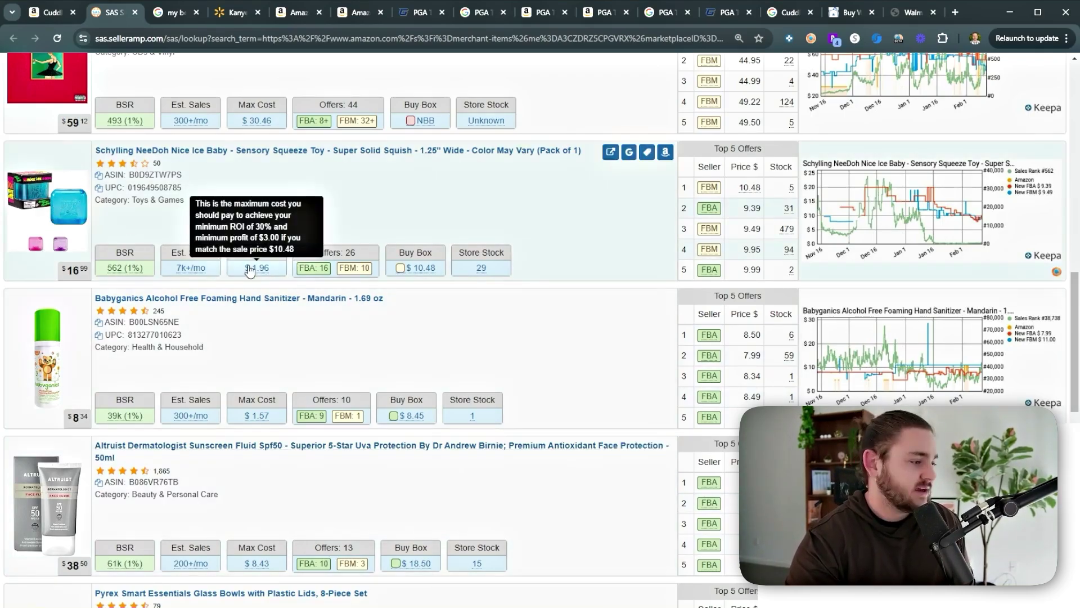
{"action": "left_click", "coordinate": [623, 151]}
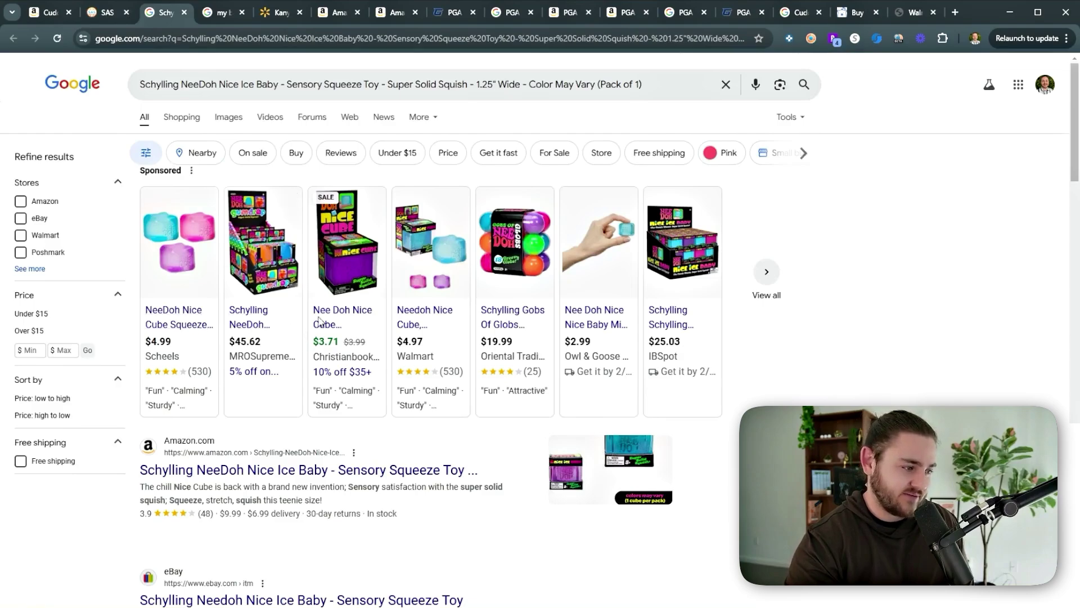
Google the Babyganics sanitizer title, found at Vitacost for $3.49, and return to the list.
{"action": "left_click", "coordinate": [88, 13]}
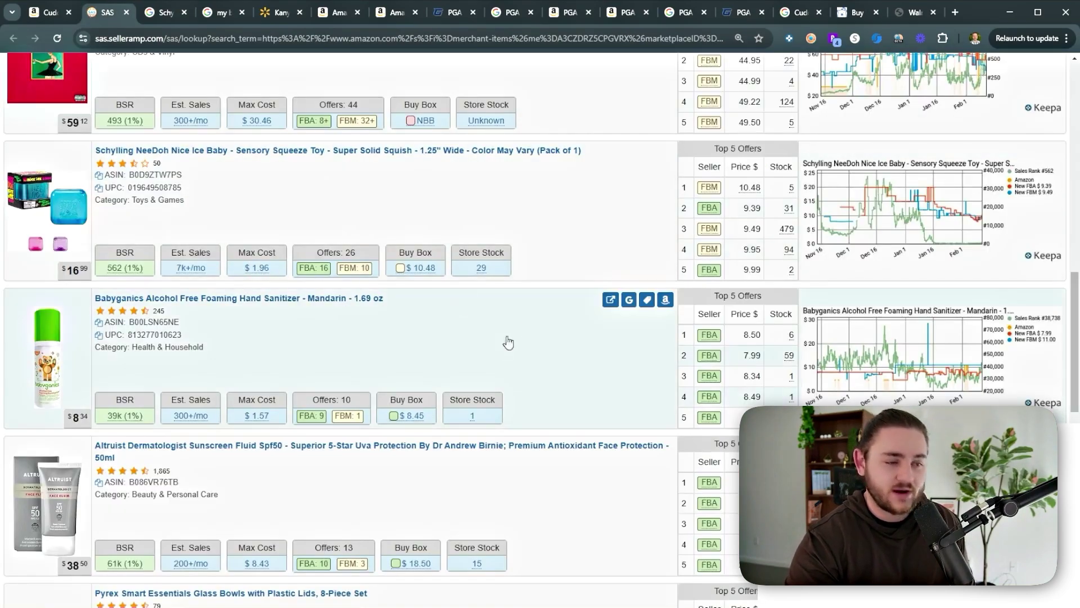
{"action": "scroll", "coordinate": [553, 378], "scroll_direction": "down", "scroll_amount": 2}
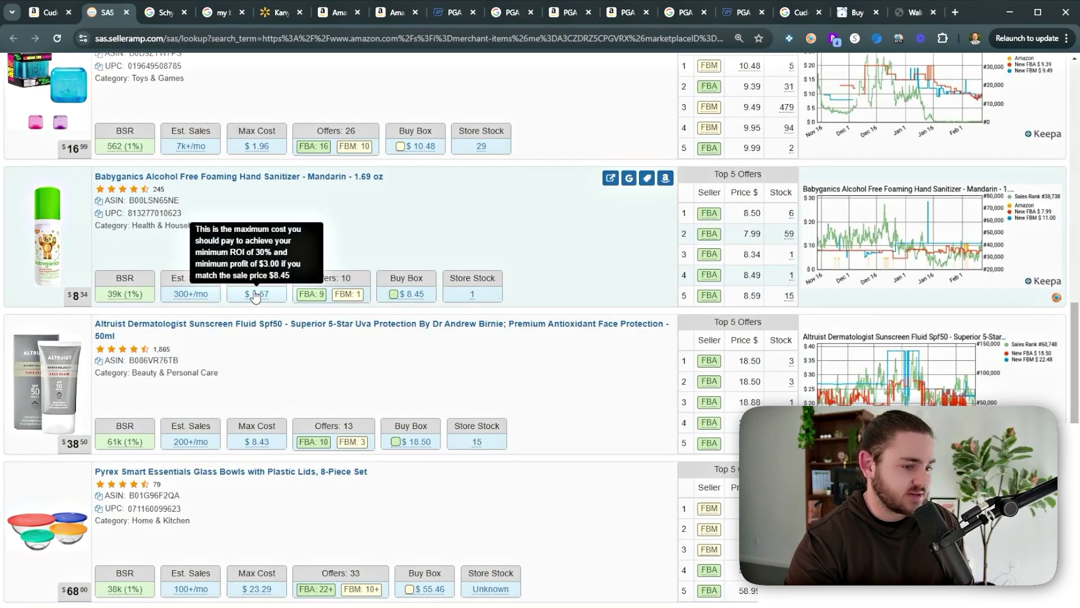
{"action": "left_click", "coordinate": [630, 177]}
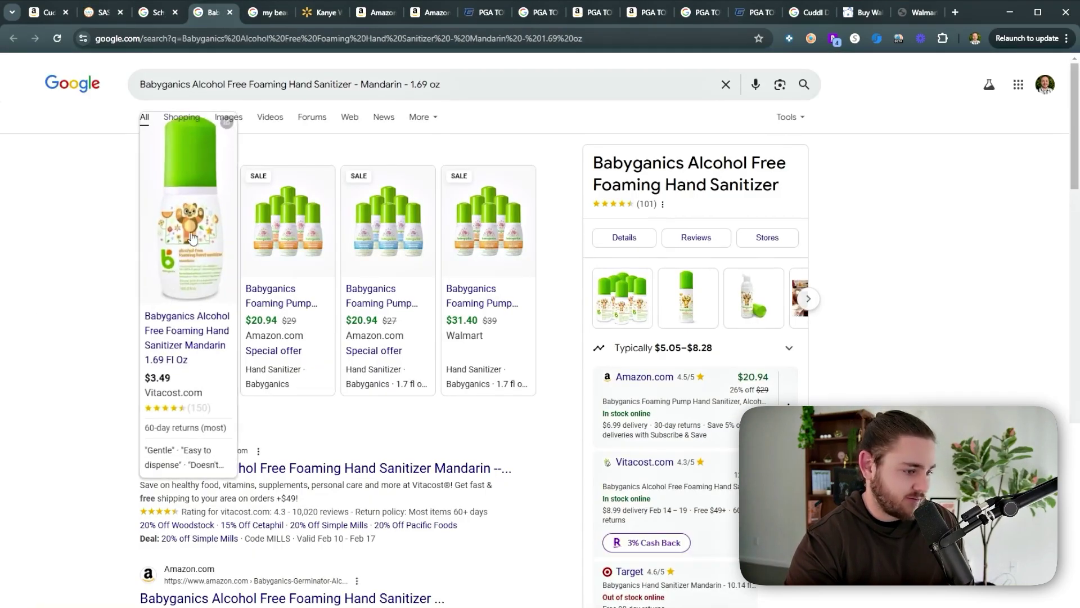
{"action": "left_click", "coordinate": [107, 14]}
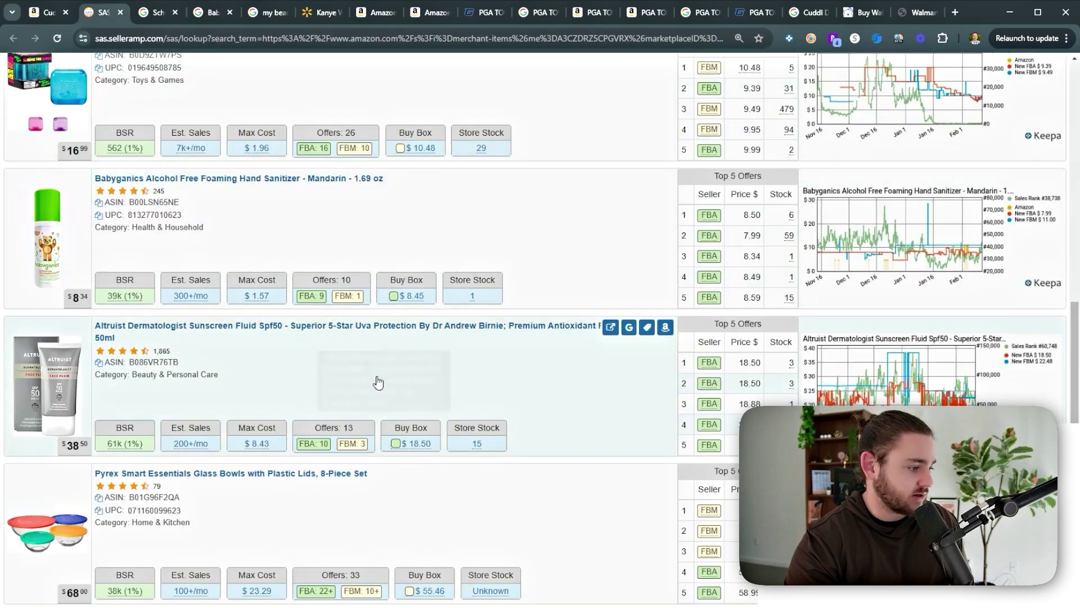
{"action": "scroll", "coordinate": [375, 379], "scroll_direction": "down", "scroll_amount": 2}
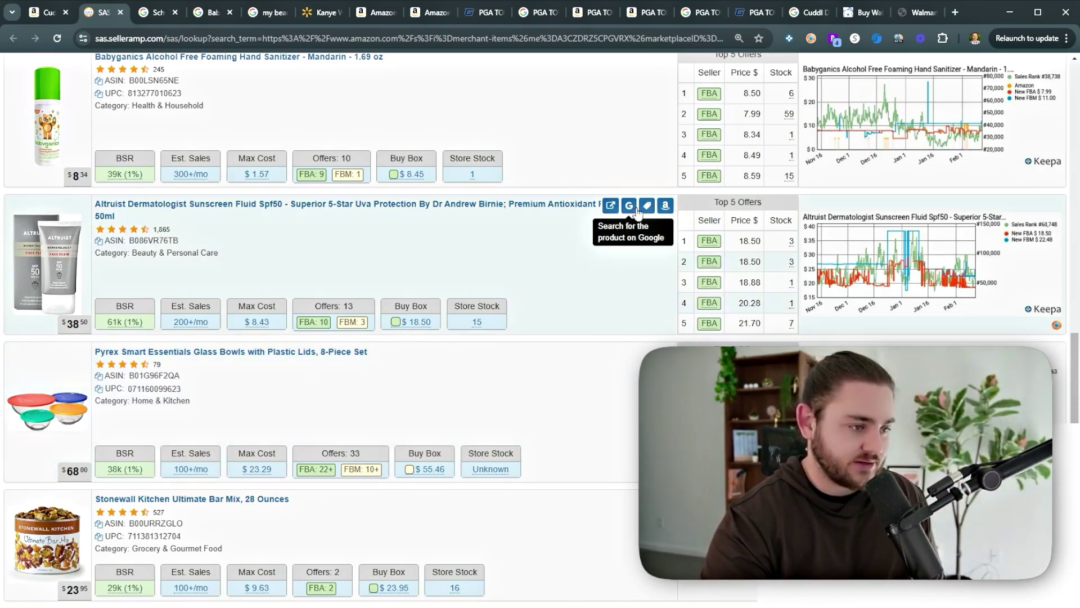
Google the Altruist sunscreen title and move its results tab beside the storefront.
{"action": "left_click", "coordinate": [629, 205]}
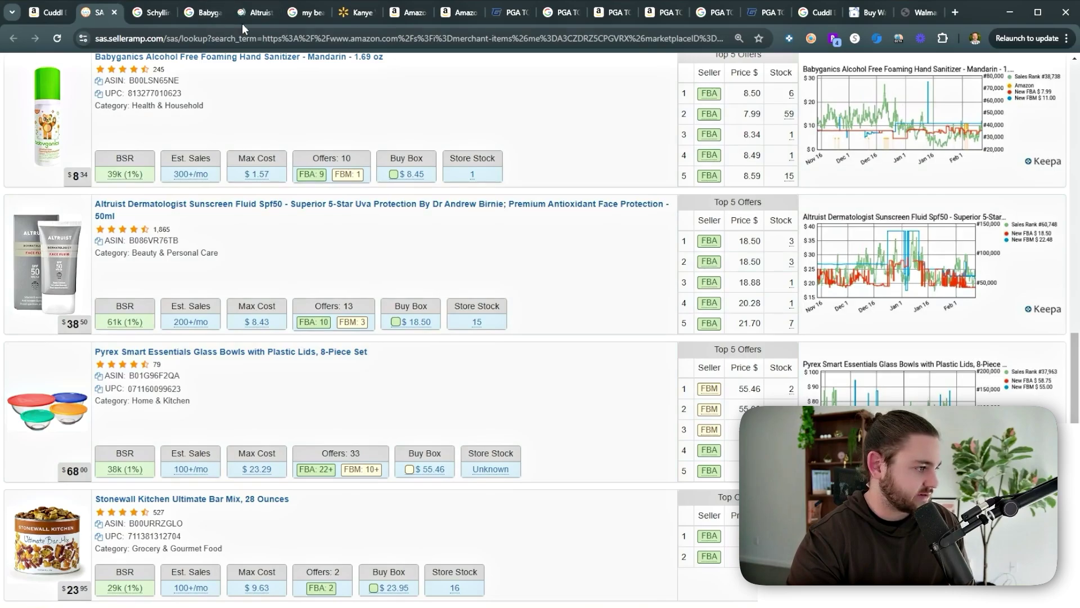
{"action": "left_click_drag", "start_coordinate": [242, 22], "coordinate": [169, 19]}
{"action": "key", "text": "ctrl+shift+Tab"}
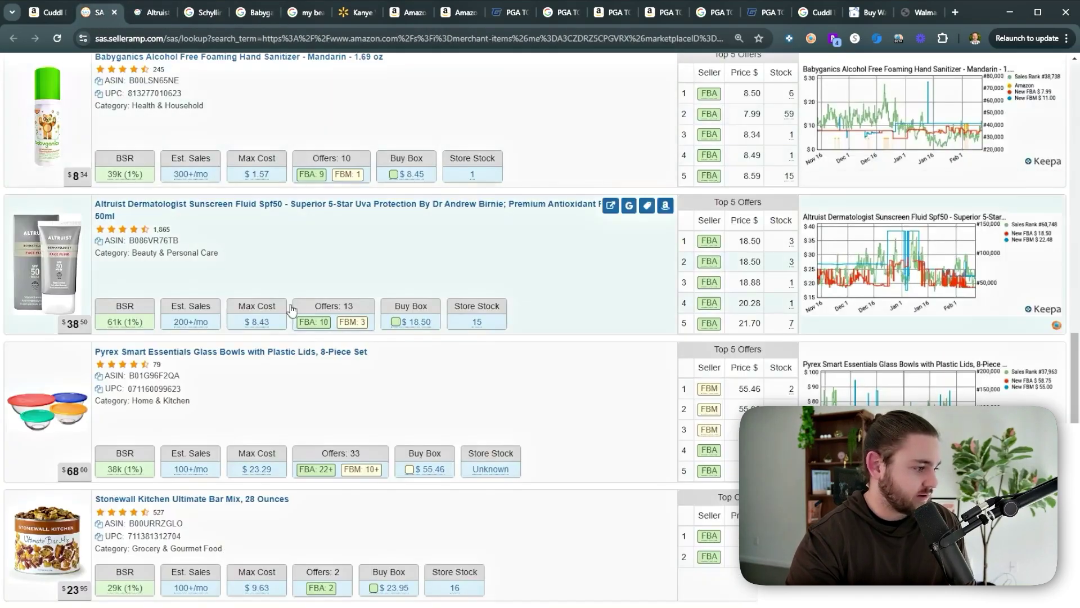
{"action": "left_click", "coordinate": [140, 18]}
{"action": "left_click", "coordinate": [100, 20]}
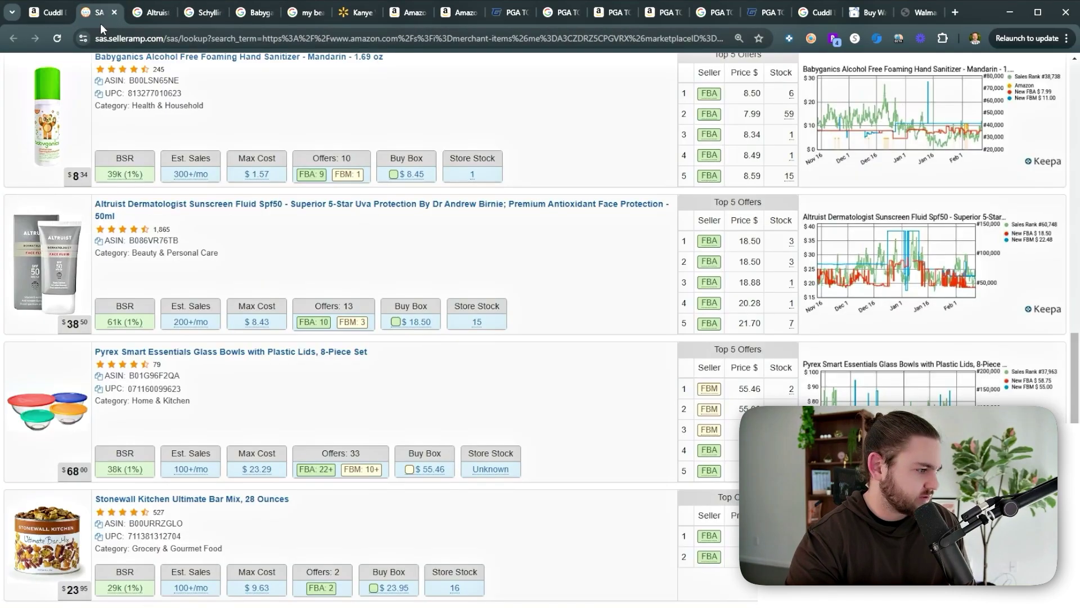
{"action": "key", "text": "ctrl+Tab"}
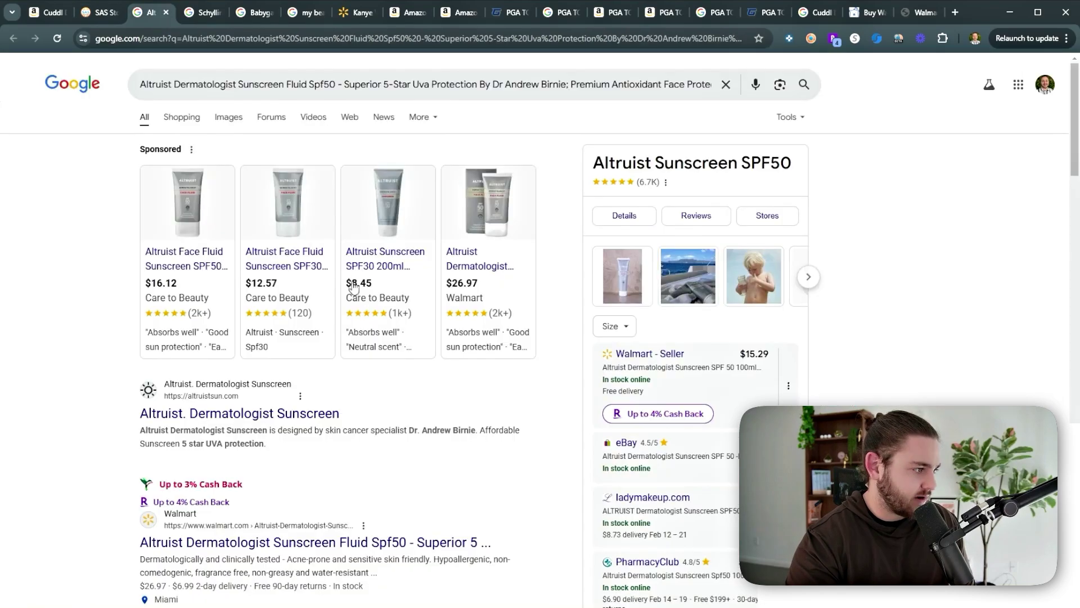
{"action": "scroll", "coordinate": [365, 401], "scroll_direction": "down", "scroll_amount": 3}
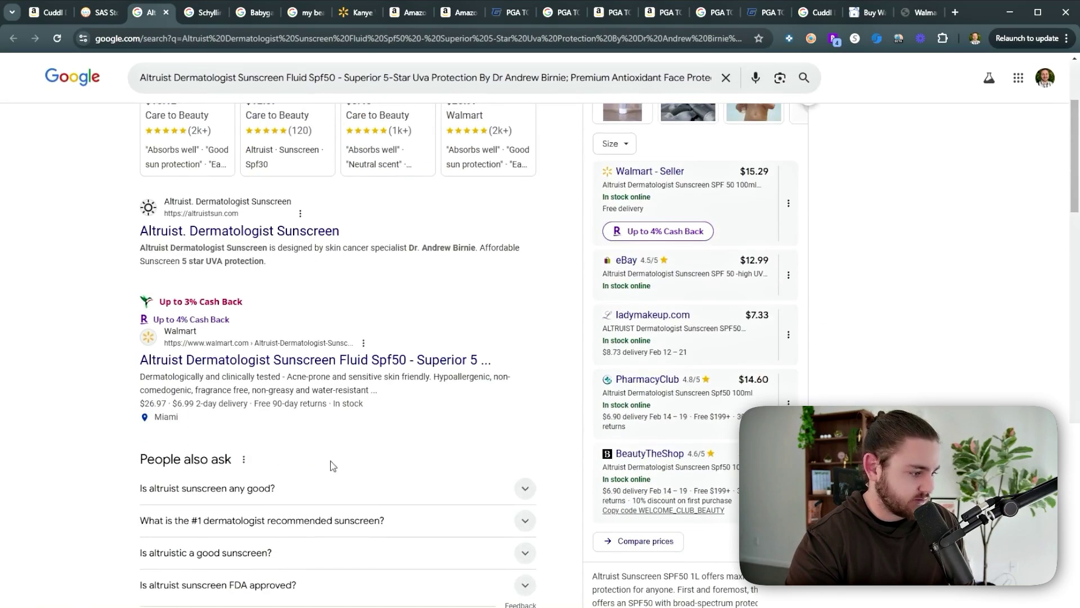
Open the ladymakeup.com ($7.33) and Care to Beauty sunscreen offers in their own tabs.
{"action": "left_click", "coordinate": [651, 316], "text": "ctrl"}
{"action": "scroll", "coordinate": [652, 377], "scroll_direction": "up", "scroll_amount": 3}
{"action": "scroll", "coordinate": [659, 368], "scroll_direction": "down", "scroll_amount": 3}
{"action": "scroll", "coordinate": [662, 364], "scroll_direction": "up", "scroll_amount": 3}
{"action": "mouse_move", "coordinate": [297, 287]}
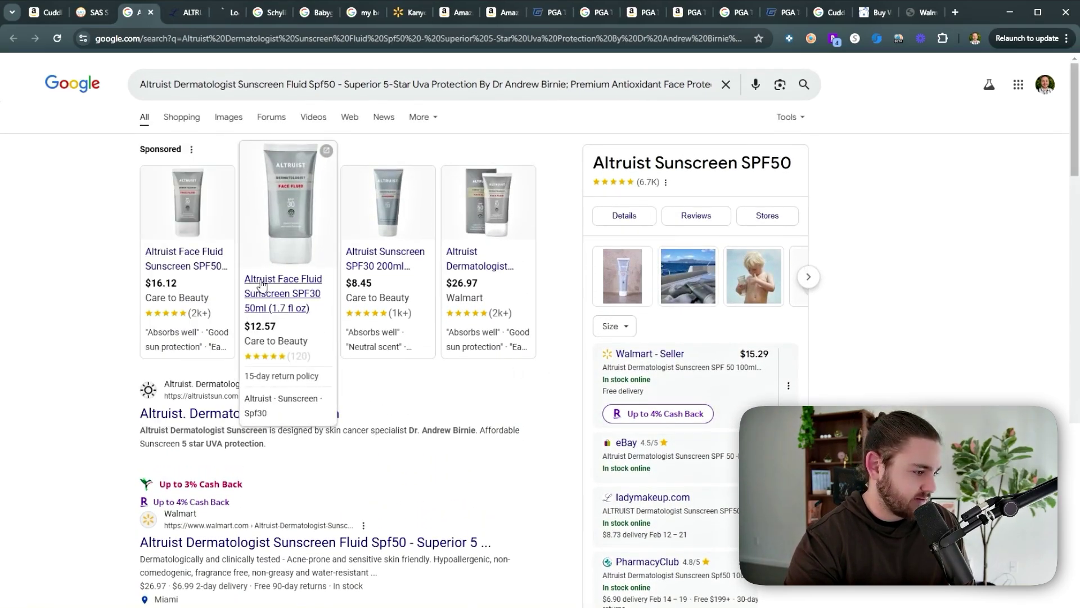
{"action": "left_click", "coordinate": [85, 13]}
{"action": "left_click", "coordinate": [129, 14]}
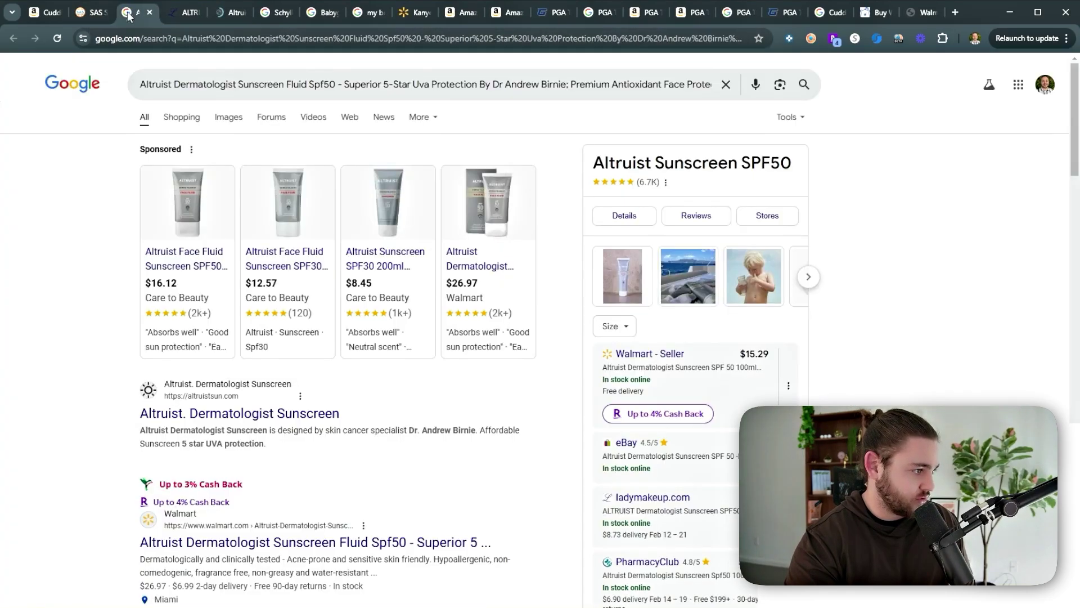
{"action": "mouse_move", "coordinate": [346, 253]}
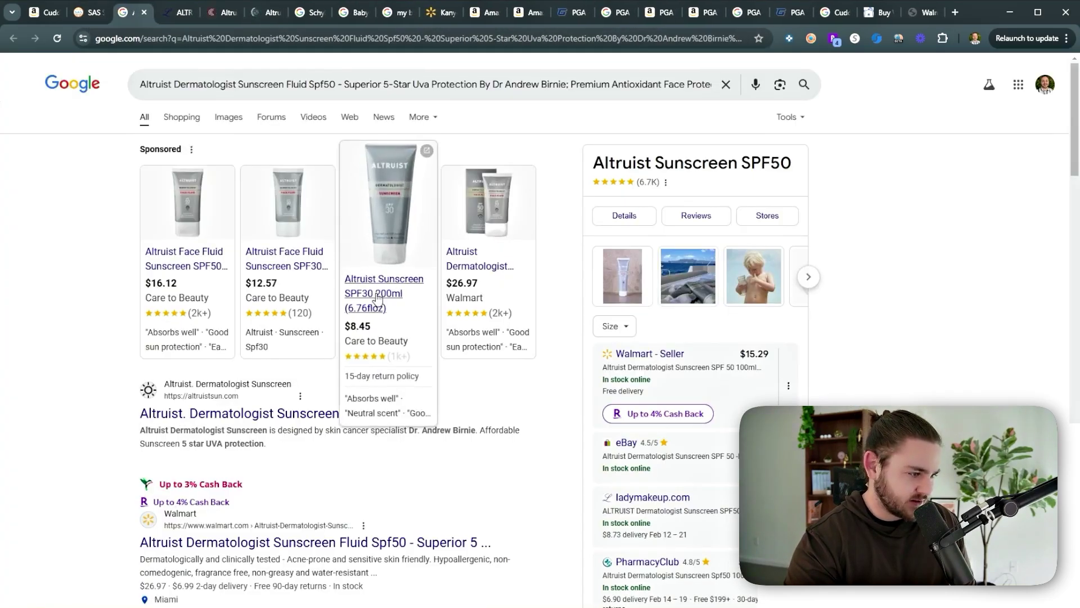
Dismiss Ladymakeup's cookie dialog, then close the Ladymakeup and SPF30 Care to Beauty tabs.
{"action": "left_click", "coordinate": [257, 12]}
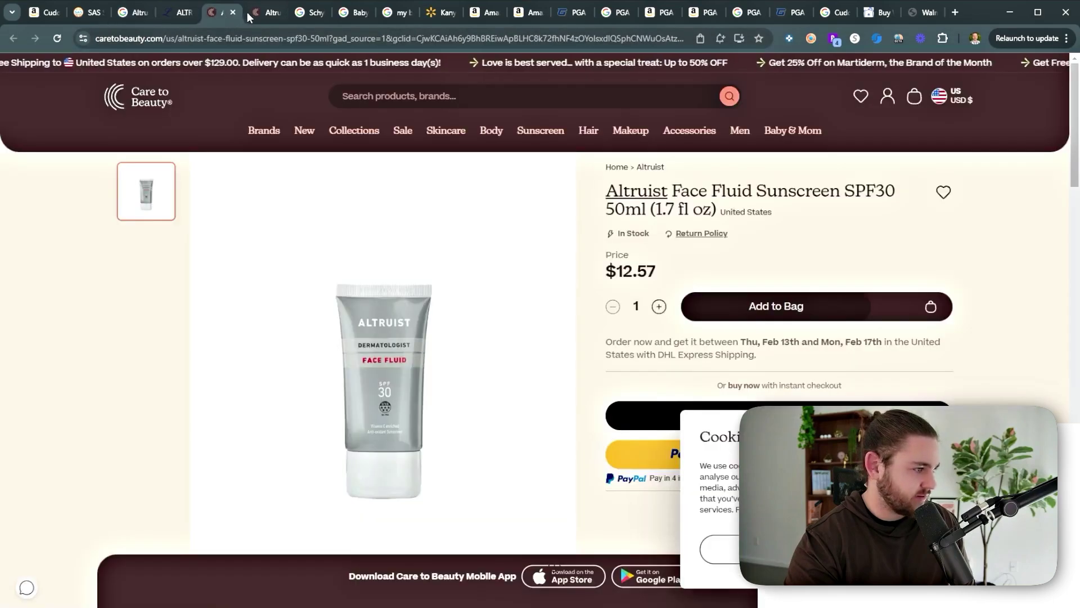
{"action": "key", "text": "ctrl+4"}
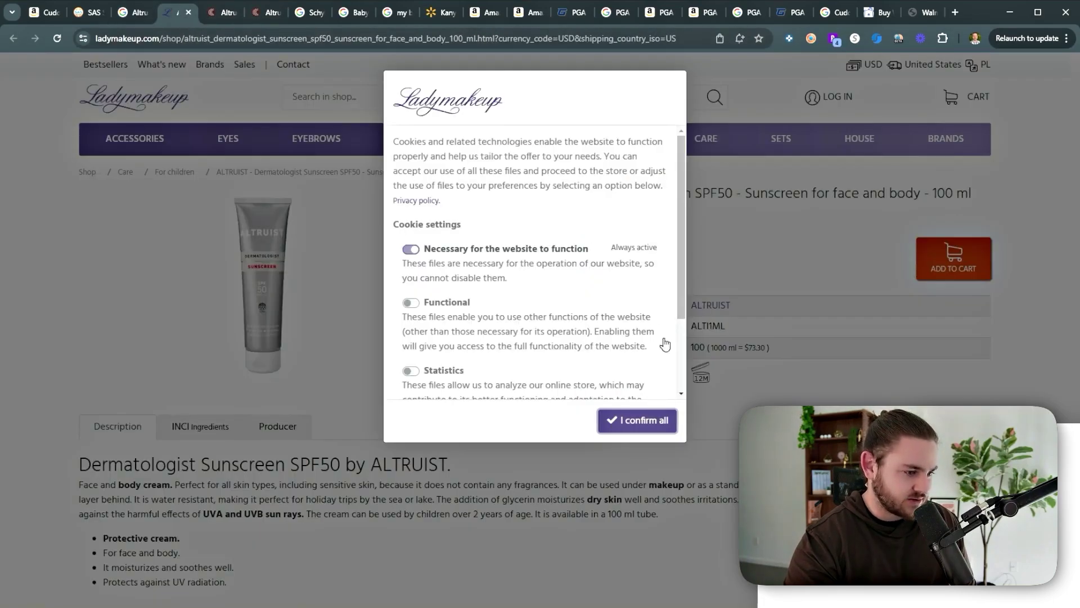
{"action": "left_click", "coordinate": [638, 420]}
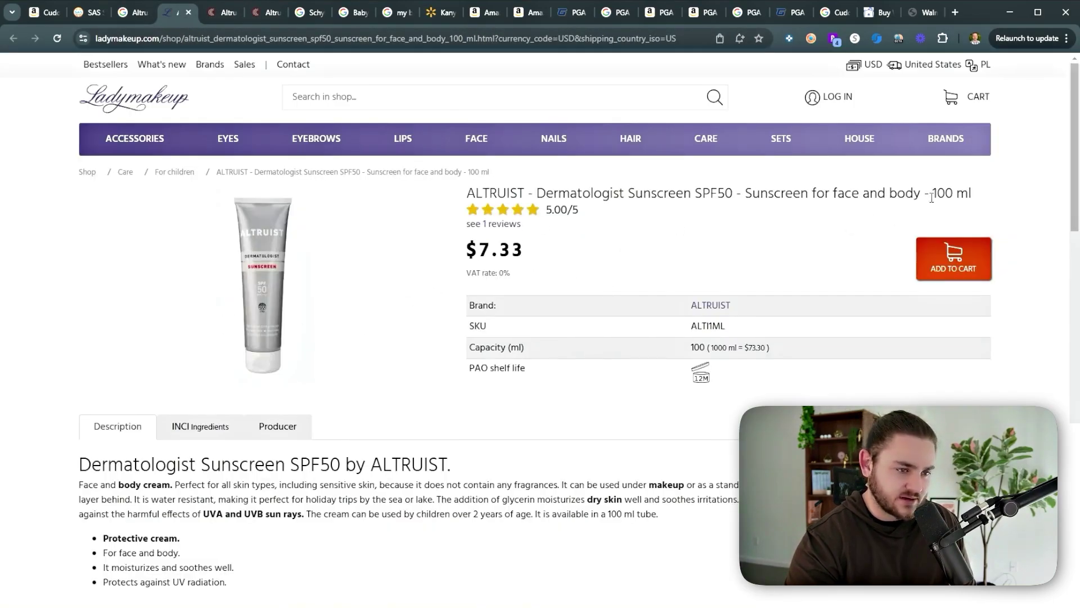
{"action": "left_click", "coordinate": [189, 12]}
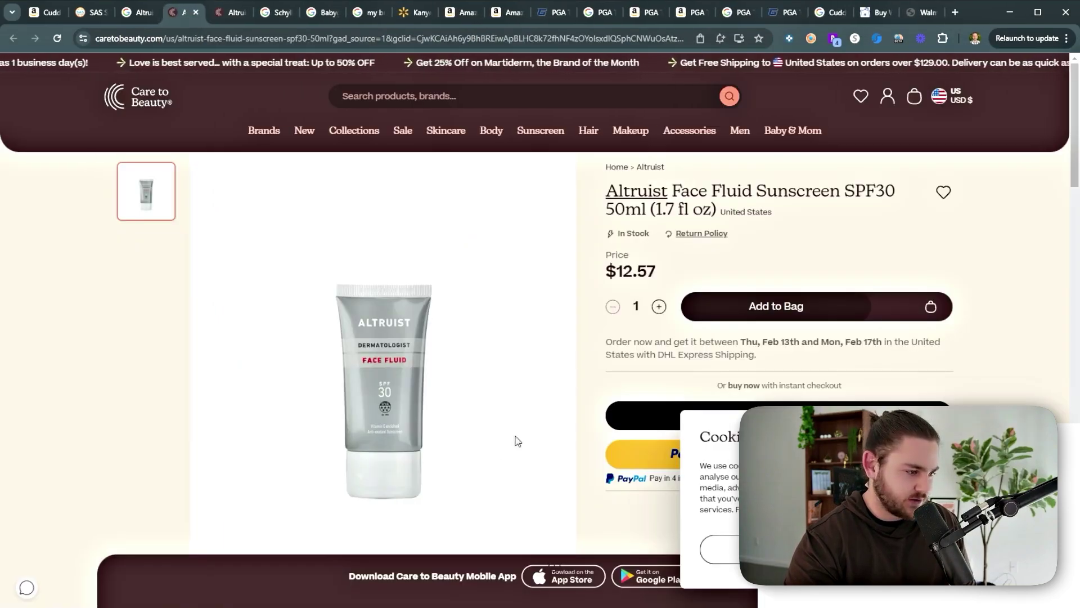
{"action": "left_click", "coordinate": [196, 12]}
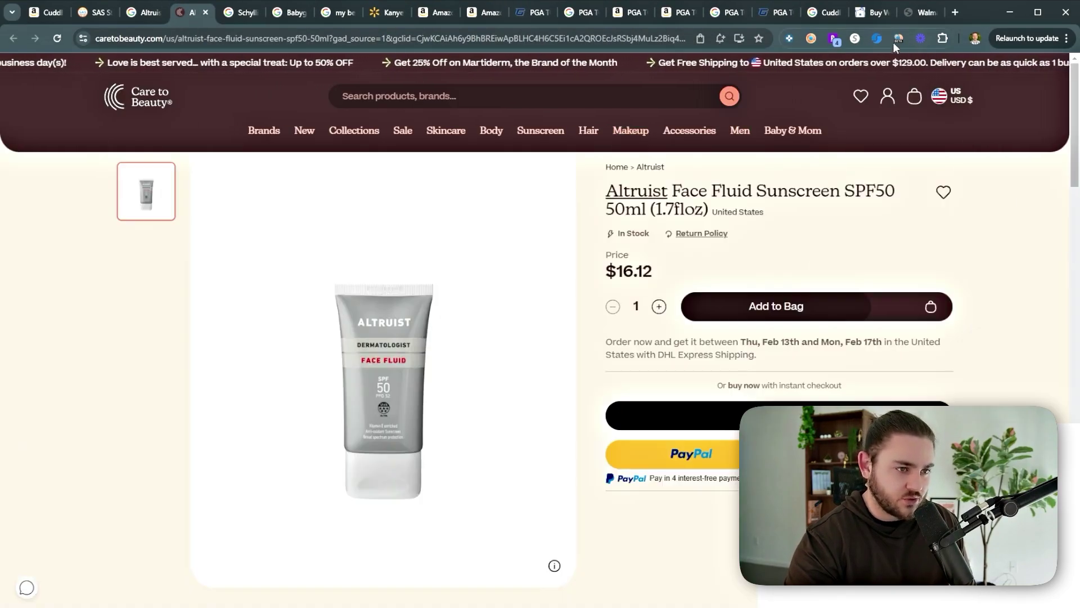
Review all Capital One Shopping coupon codes for the SPF50 Care to Beauty page.
{"action": "left_click", "coordinate": [892, 41]}
{"action": "left_click", "coordinate": [941, 239]}
{"action": "scroll", "coordinate": [951, 337], "scroll_direction": "down", "scroll_amount": 2}
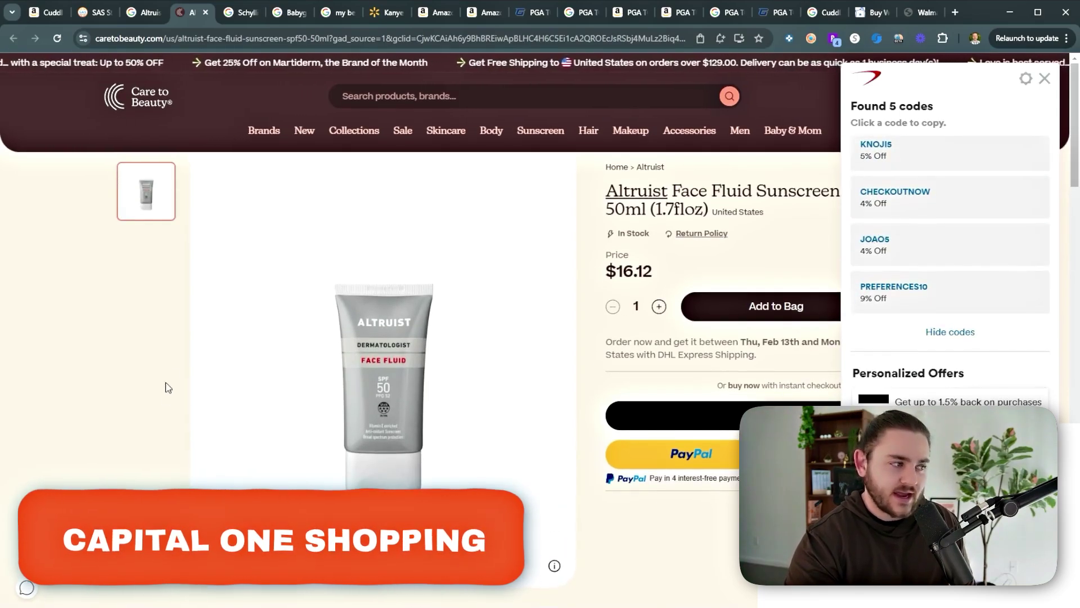
{"action": "left_click", "coordinate": [448, 278]}
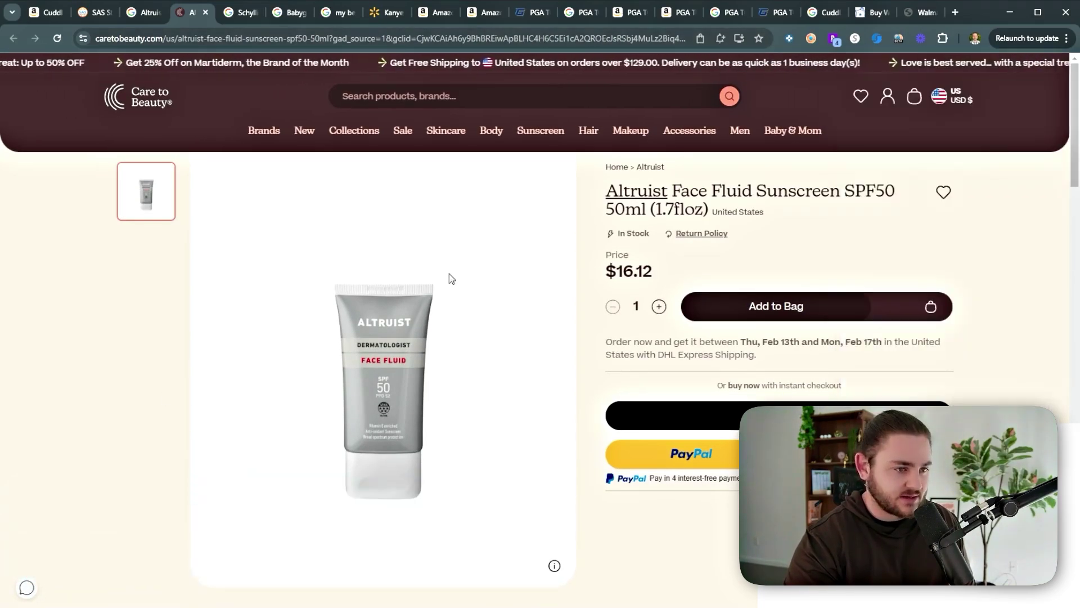
{"action": "left_click", "coordinate": [856, 38]}
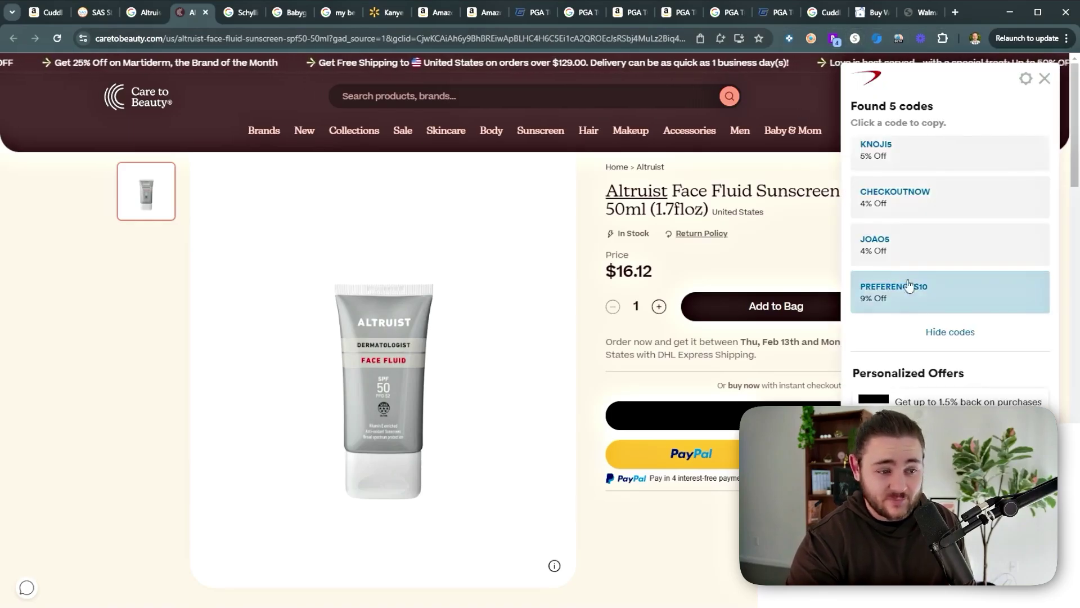
{"action": "left_click", "coordinate": [1044, 78]}
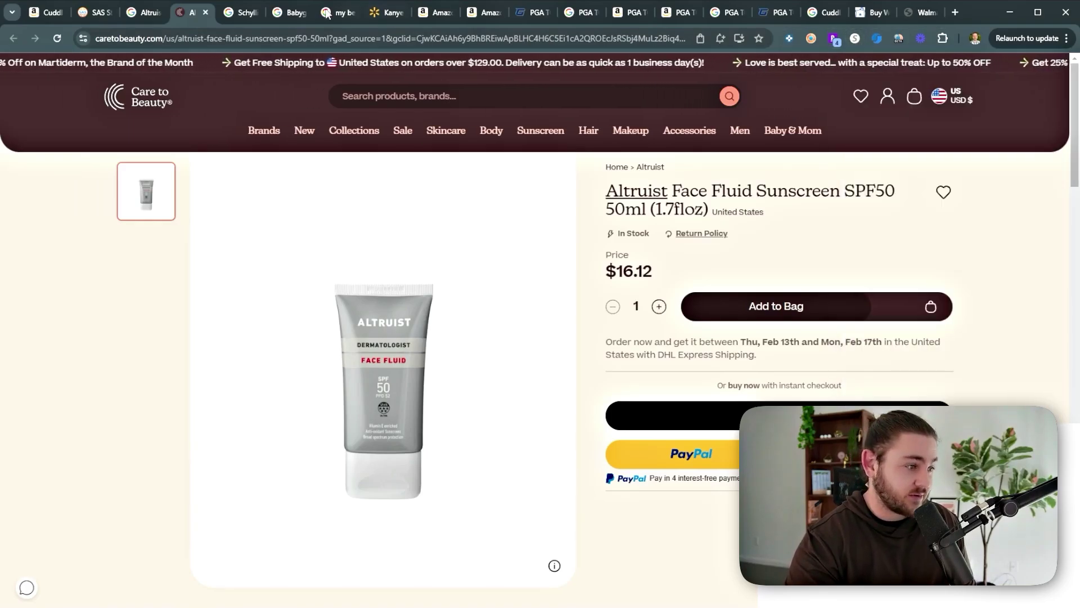
Close the finished comparison tabs and scroll the SellerAmp list down to the Pyrex bowls.
{"action": "left_click", "coordinate": [255, 14]}
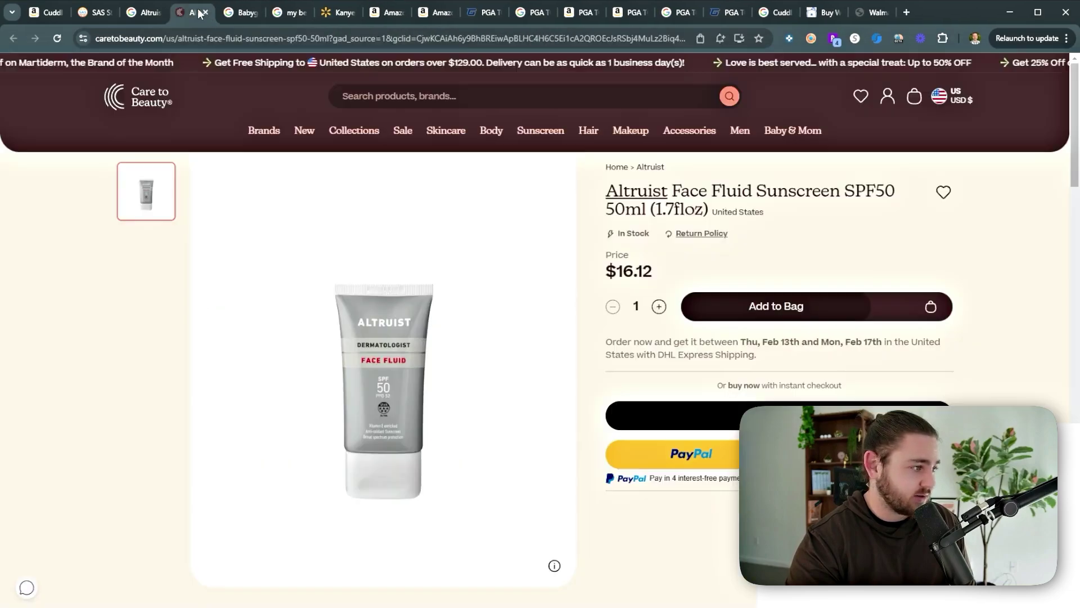
{"action": "left_click", "coordinate": [204, 14]}
{"action": "left_click", "coordinate": [203, 13]}
{"action": "left_click", "coordinate": [204, 13]}
{"action": "left_click", "coordinate": [137, 19]}
{"action": "left_click", "coordinate": [103, 19]}
{"action": "scroll", "coordinate": [365, 362], "scroll_direction": "down", "scroll_amount": 2}
{"action": "scroll", "coordinate": [364, 362], "scroll_direction": "down", "scroll_amount": 2}
Open the Pyrex bowl set's Google price search and Amazon page, closing duplicate SellerAmp tabs.
{"action": "left_click", "coordinate": [629, 171]}
{"action": "left_click", "coordinate": [175, 14]}
{"action": "left_click", "coordinate": [97, 15]}
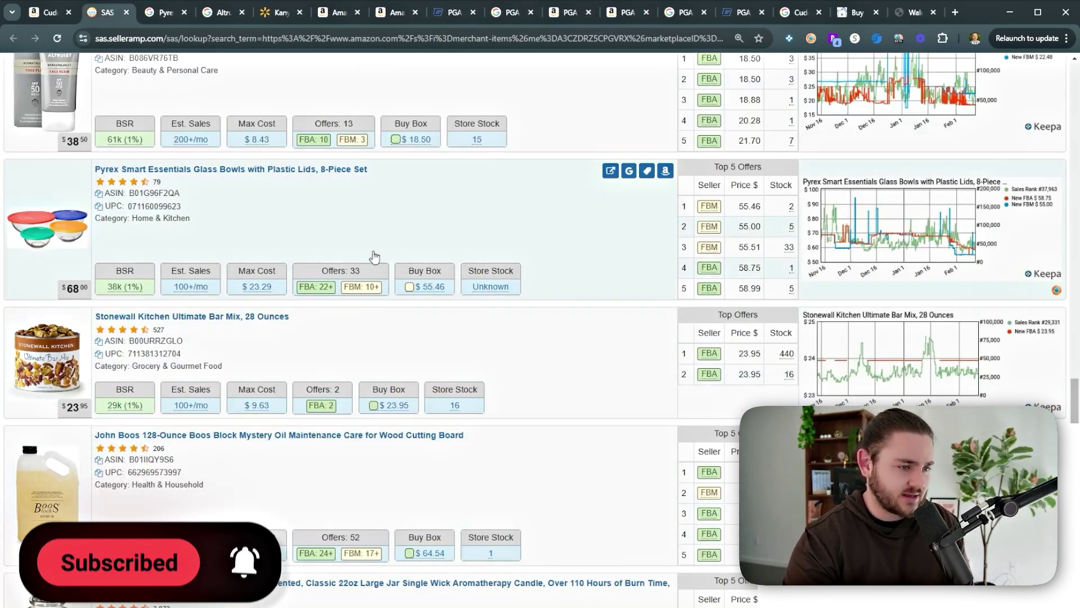
{"action": "left_click", "coordinate": [665, 170]}
{"action": "left_click", "coordinate": [212, 15]}
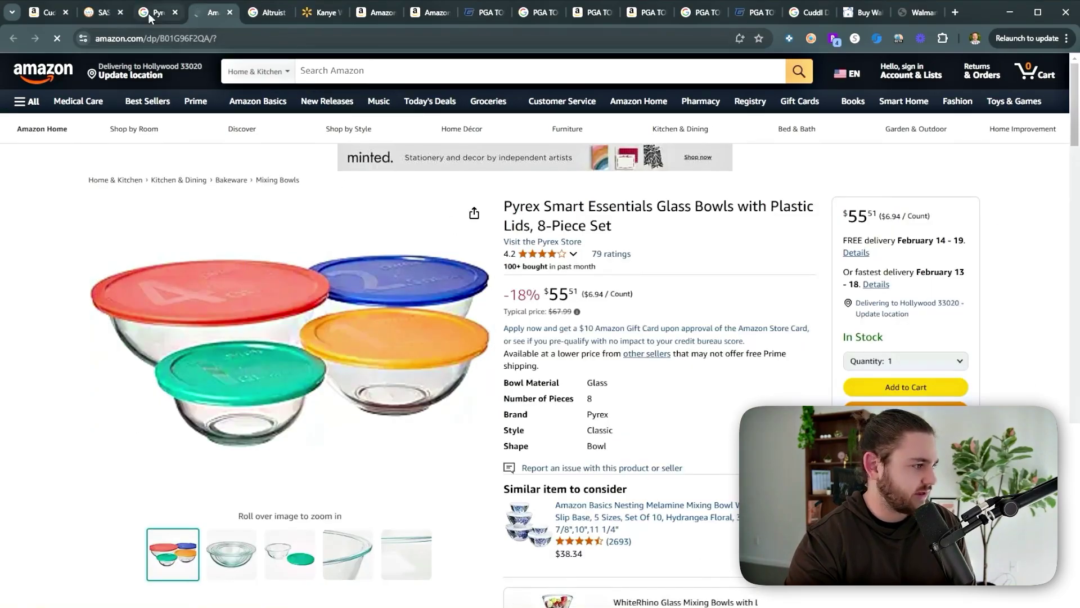
{"action": "left_click", "coordinate": [149, 12]}
{"action": "left_click", "coordinate": [124, 14]}
{"action": "left_click", "coordinate": [201, 14]}
Zoom the Pyrex Keepa price history to Jan 31–Feb 11.
{"action": "scroll", "coordinate": [632, 256], "scroll_direction": "down", "scroll_amount": 8}
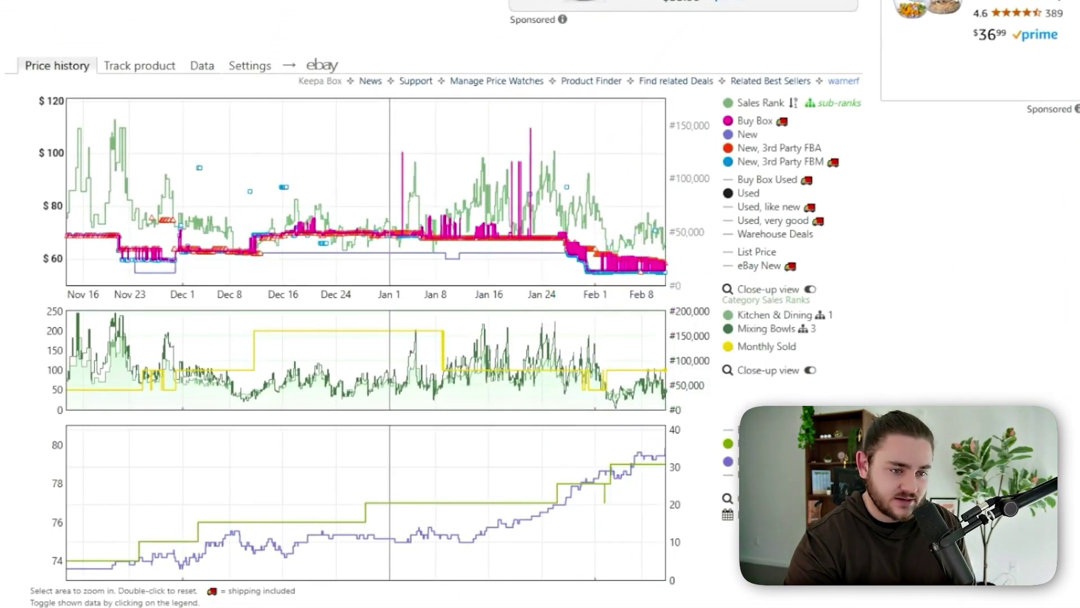
{"action": "left_click_drag", "start_coordinate": [588, 225], "coordinate": [665, 225]}
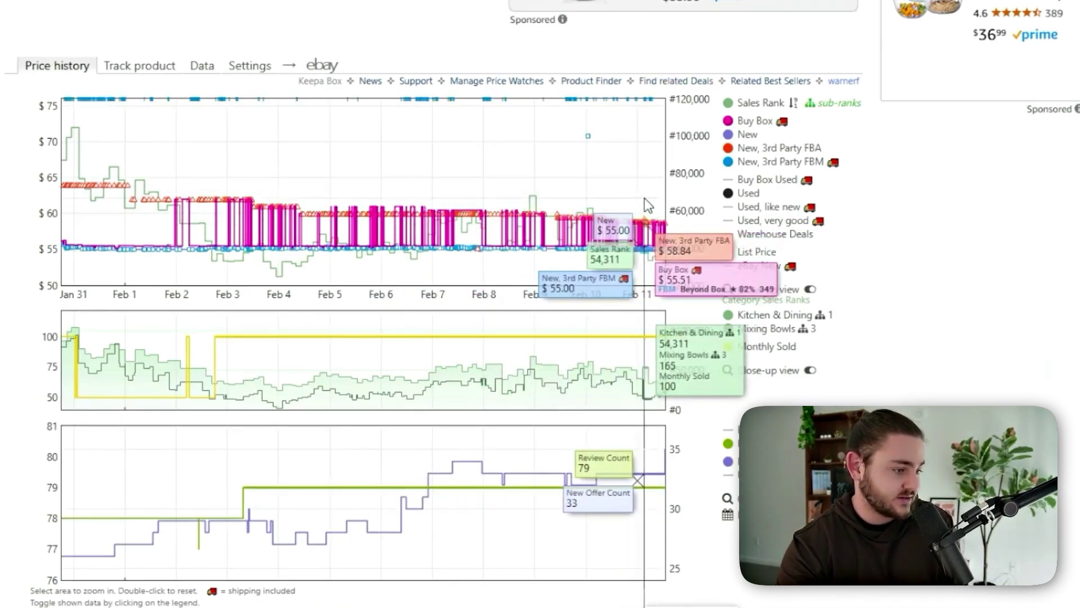
{"action": "scroll", "coordinate": [638, 483], "scroll_direction": "up", "scroll_amount": 3}
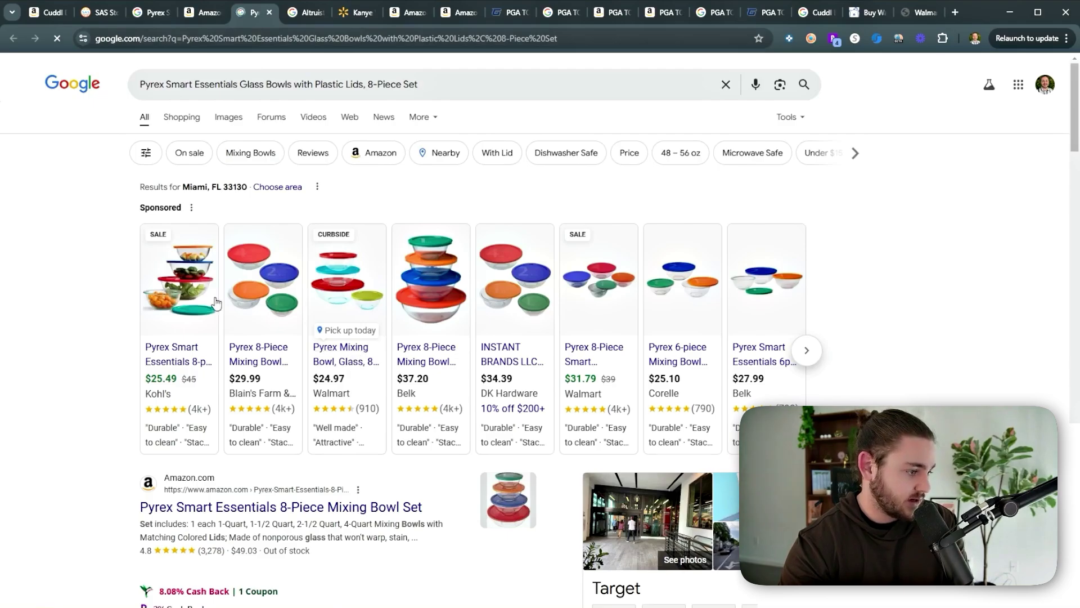
Compare the Pyrex set's Walmart, Google and Amazon listings.
{"action": "left_click", "coordinate": [204, 12]}
{"action": "scroll", "coordinate": [274, 266], "scroll_direction": "up", "scroll_amount": 3}
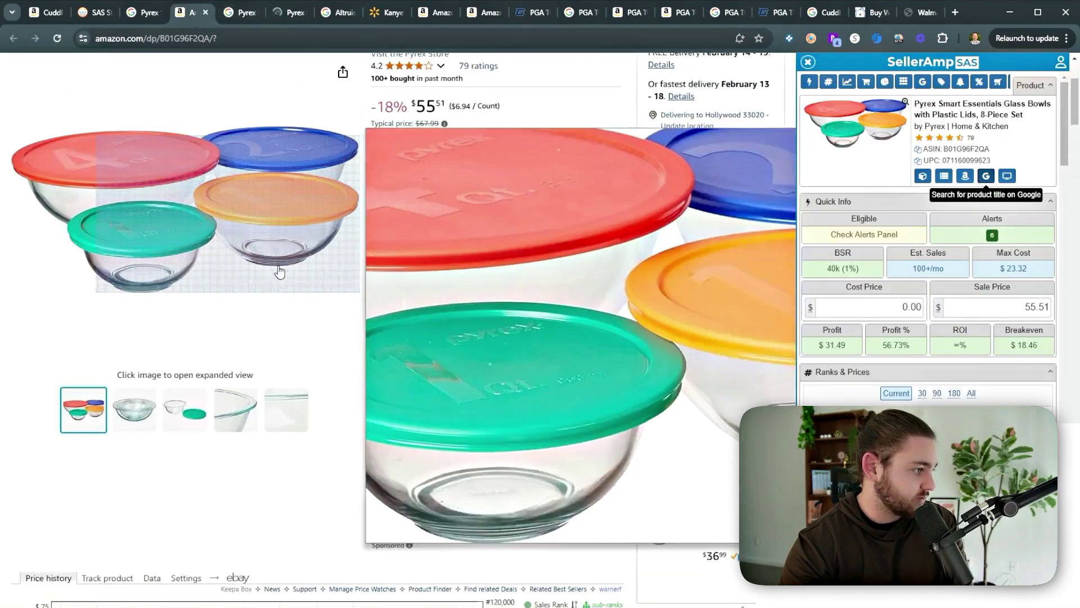
{"action": "left_click", "coordinate": [278, 11]}
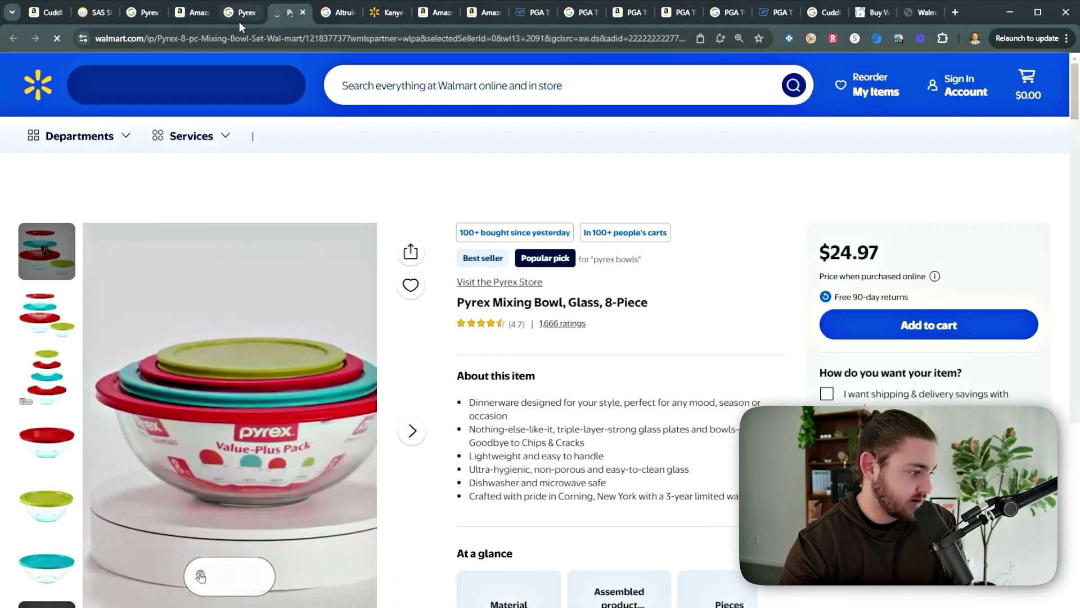
{"action": "left_click", "coordinate": [242, 12]}
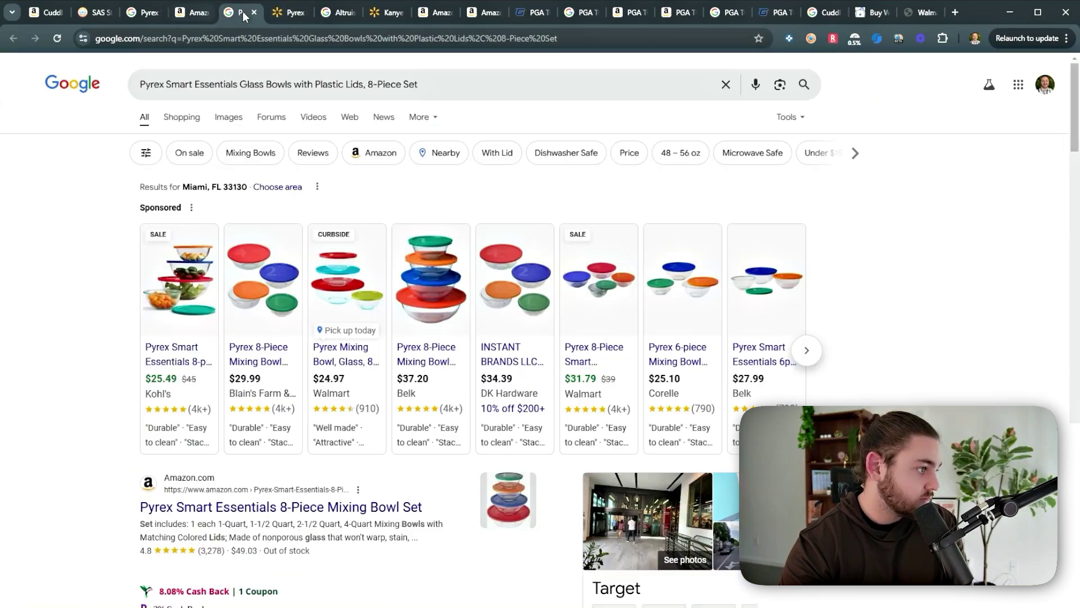
{"action": "left_click", "coordinate": [197, 17]}
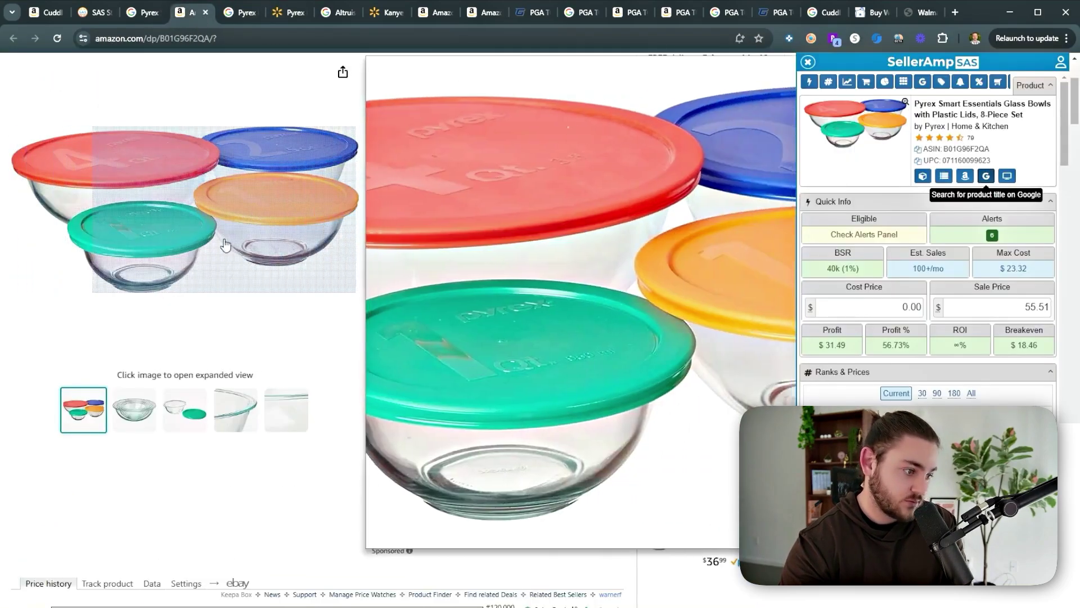
{"action": "left_click", "coordinate": [244, 13]}
{"action": "left_click", "coordinate": [295, 12]}
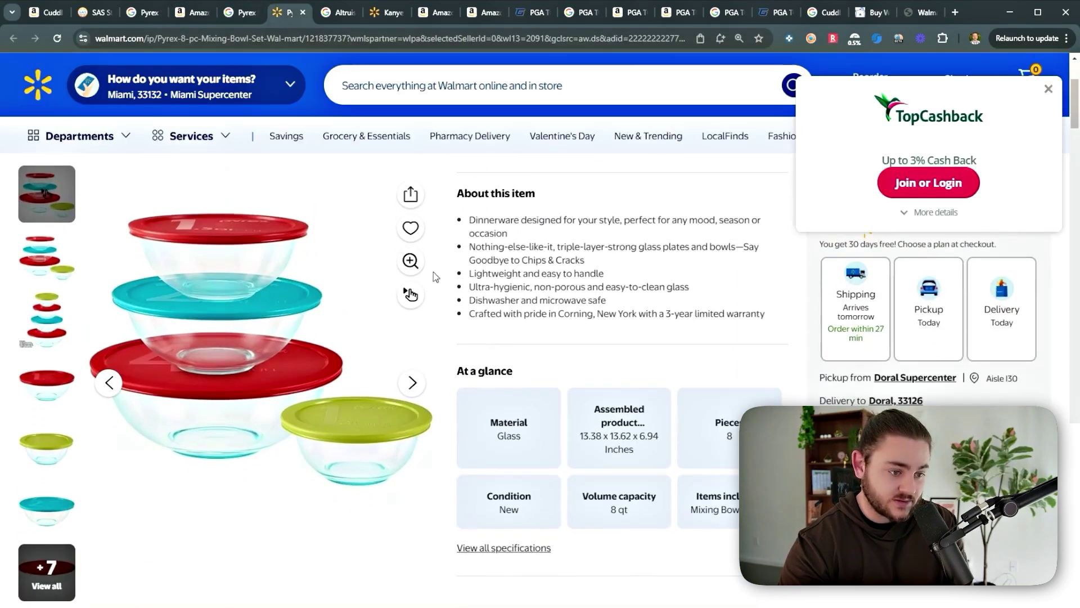
{"action": "left_click", "coordinate": [242, 12]}
{"action": "left_click", "coordinate": [206, 17]}
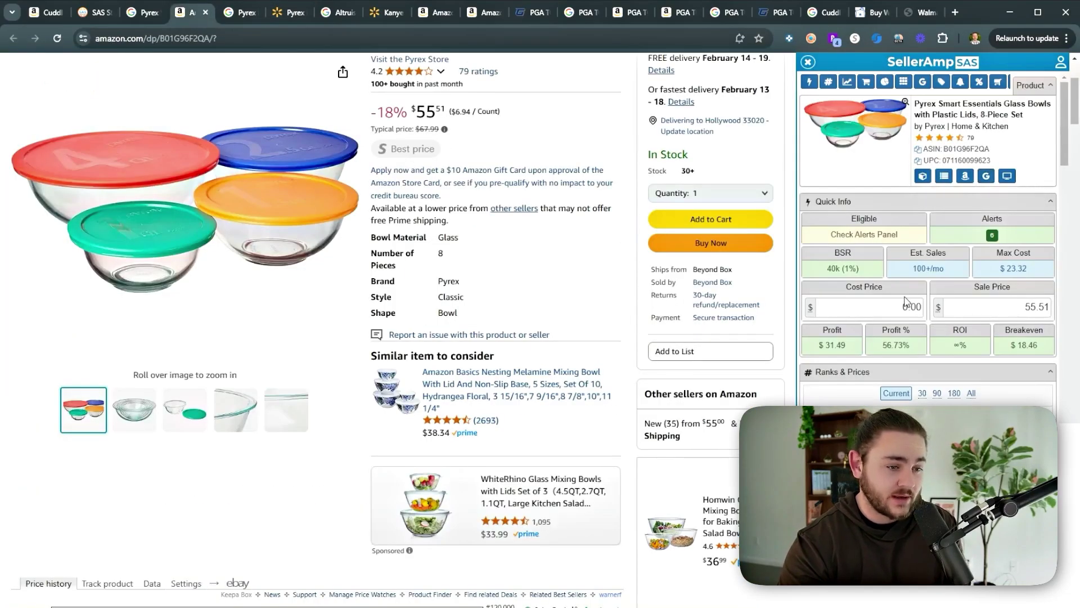
Enter 25*.89 as the Pyrex cost price so SellerAmp uses $22.25.
{"action": "left_click", "coordinate": [881, 317]}
{"action": "type", "text": "25"}
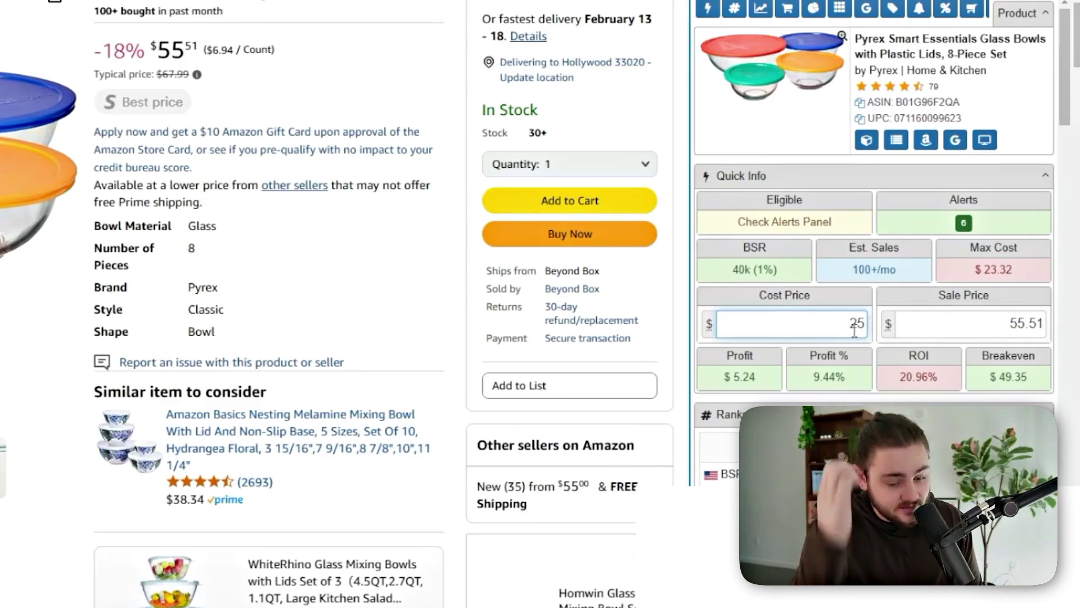
{"action": "type", "text": "*.89"}
{"action": "key", "text": "Return"}
{"action": "left_click_drag", "start_coordinate": [899, 377], "coordinate": [941, 378]}
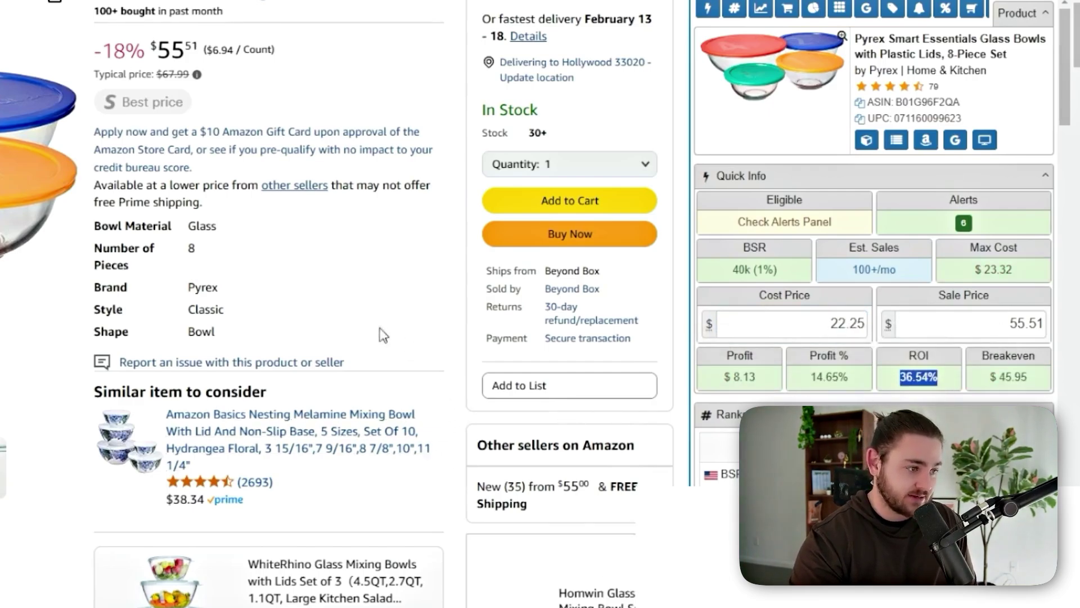
Zoom Keepa's price history to Feb 9–Feb 11.
{"action": "scroll", "coordinate": [359, 326], "scroll_direction": "down", "scroll_amount": 10}
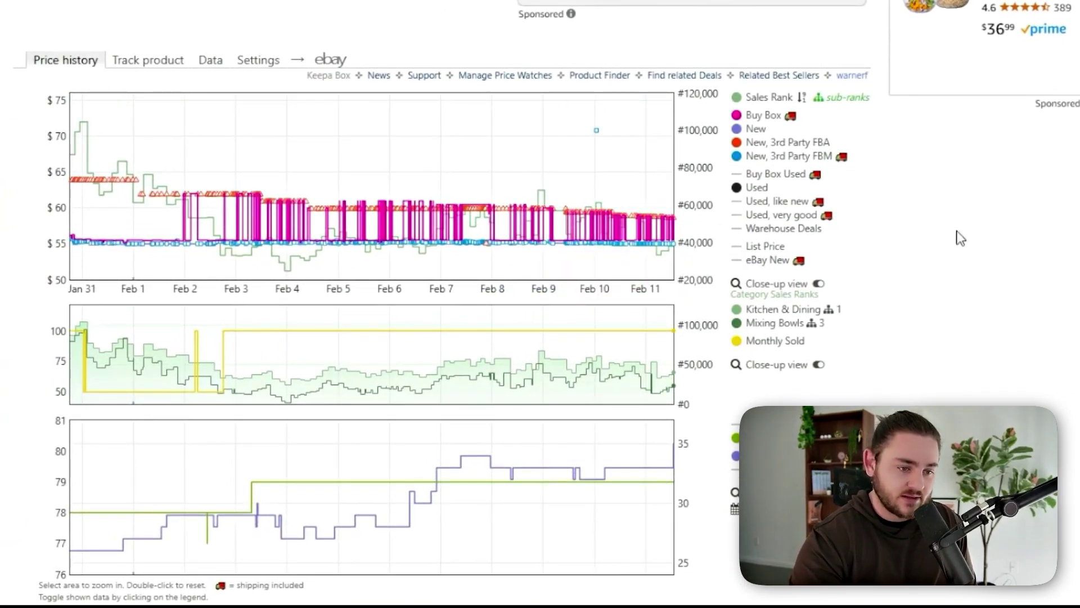
{"action": "left_click_drag", "start_coordinate": [673, 248], "coordinate": [578, 250]}
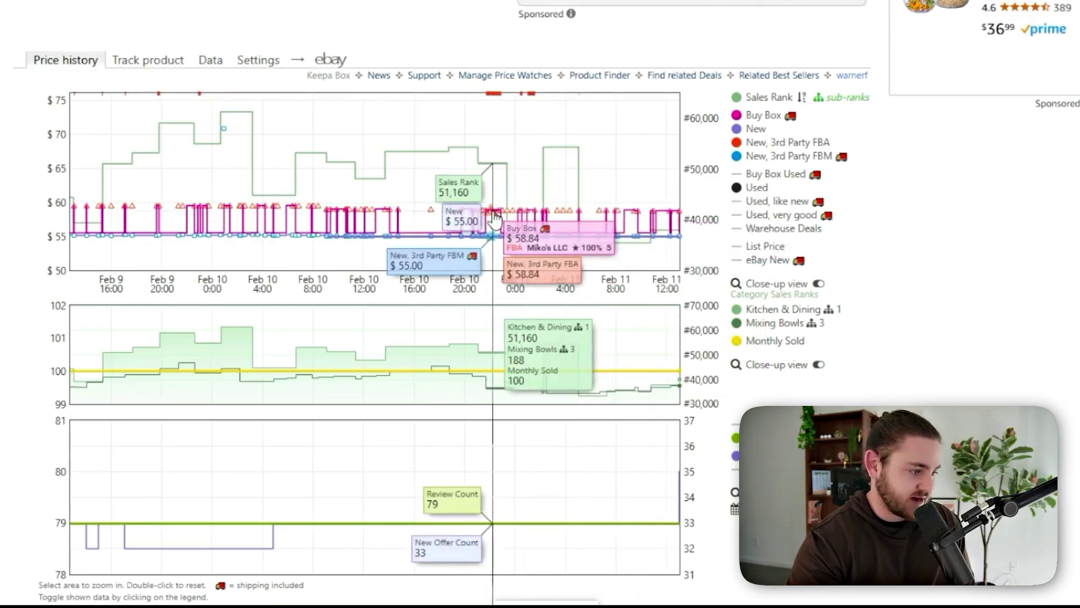
{"action": "scroll", "coordinate": [629, 216], "scroll_direction": "up", "scroll_amount": 15}
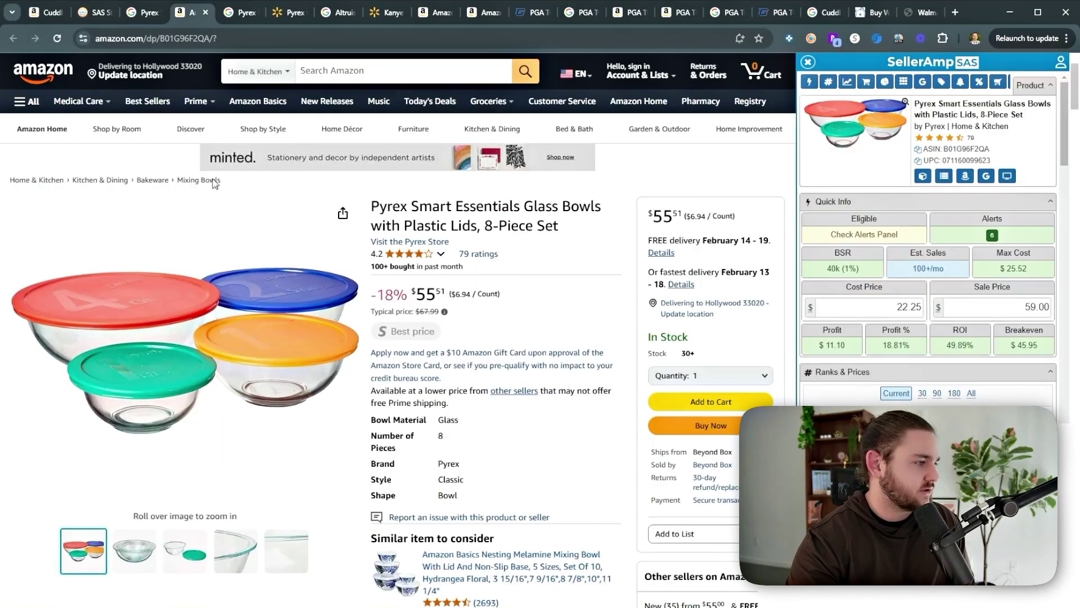
{"action": "scroll", "coordinate": [232, 198], "scroll_direction": "down", "scroll_amount": 15}
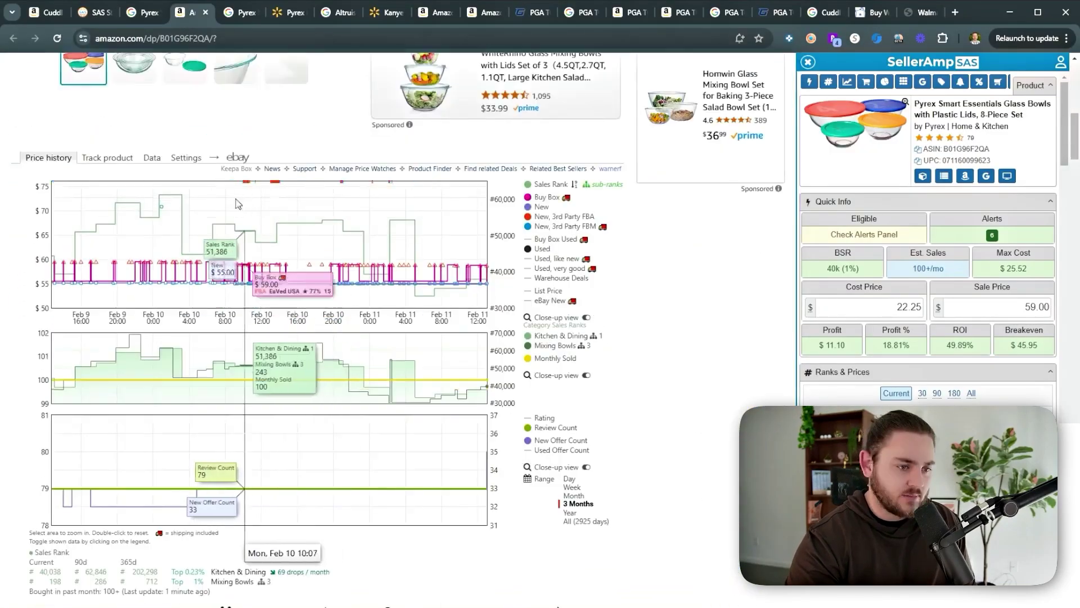
Show Keepa's offers table with historical offers, sorted by units sold in 30 days.
{"action": "left_click", "coordinate": [151, 158]}
{"action": "left_click", "coordinate": [153, 175]}
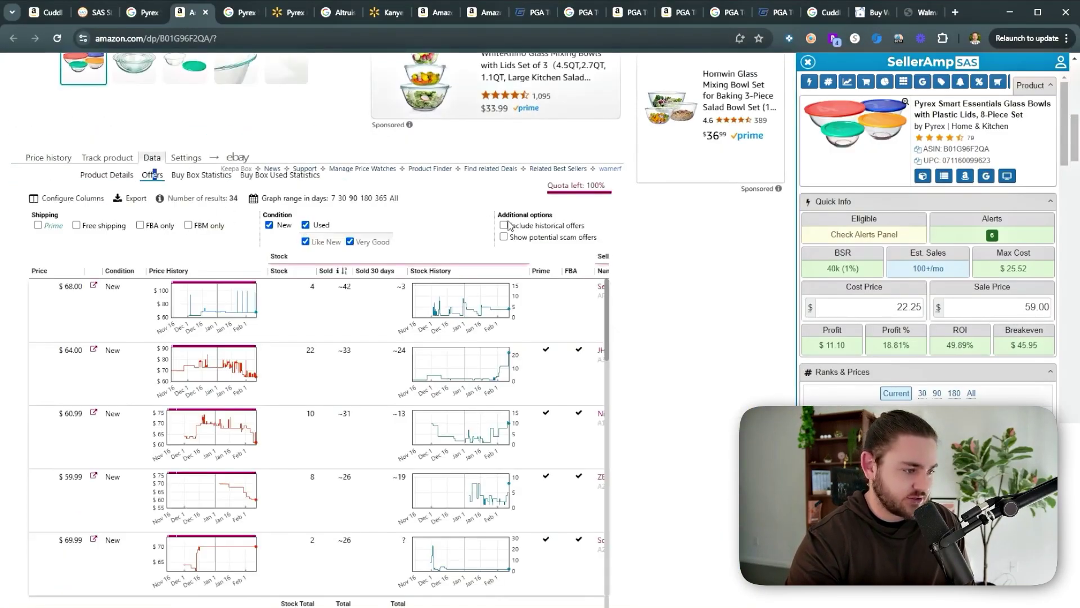
{"action": "left_click", "coordinate": [504, 226]}
{"action": "left_click", "coordinate": [371, 273]}
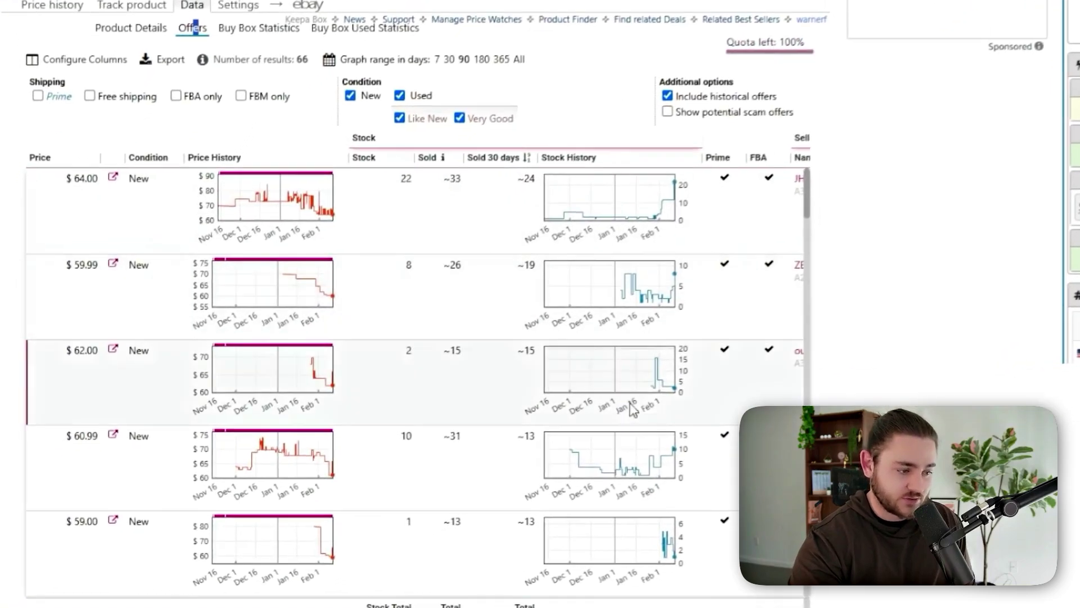
Review the offer rows, zooming the $68.00 offer's stock history to early January.
{"action": "scroll", "coordinate": [631, 409], "scroll_direction": "down", "scroll_amount": 1}
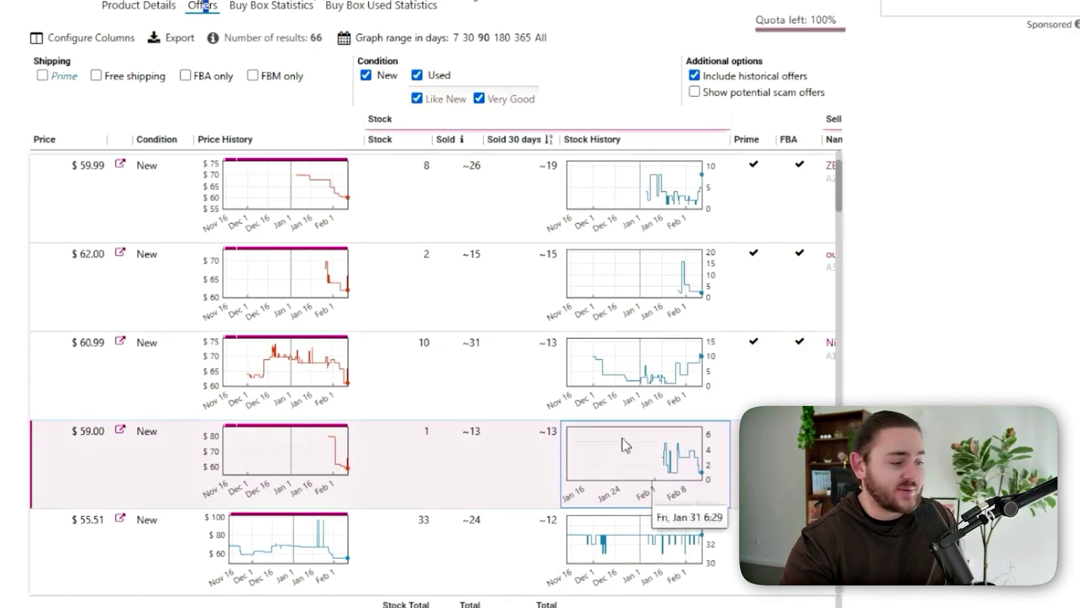
{"action": "mouse_move", "coordinate": [341, 471]}
{"action": "scroll", "coordinate": [610, 458], "scroll_direction": "right", "scroll_amount": 3}
{"action": "scroll", "coordinate": [438, 562], "scroll_direction": "left", "scroll_amount": 3}
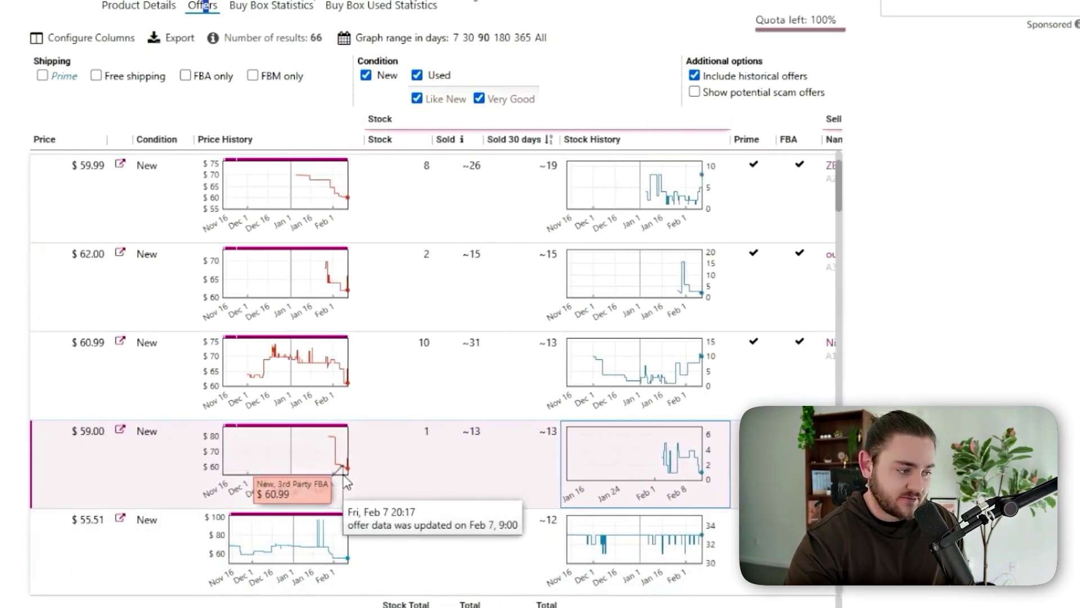
{"action": "mouse_move", "coordinate": [699, 469]}
{"action": "scroll", "coordinate": [703, 467], "scroll_direction": "up", "scroll_amount": 3}
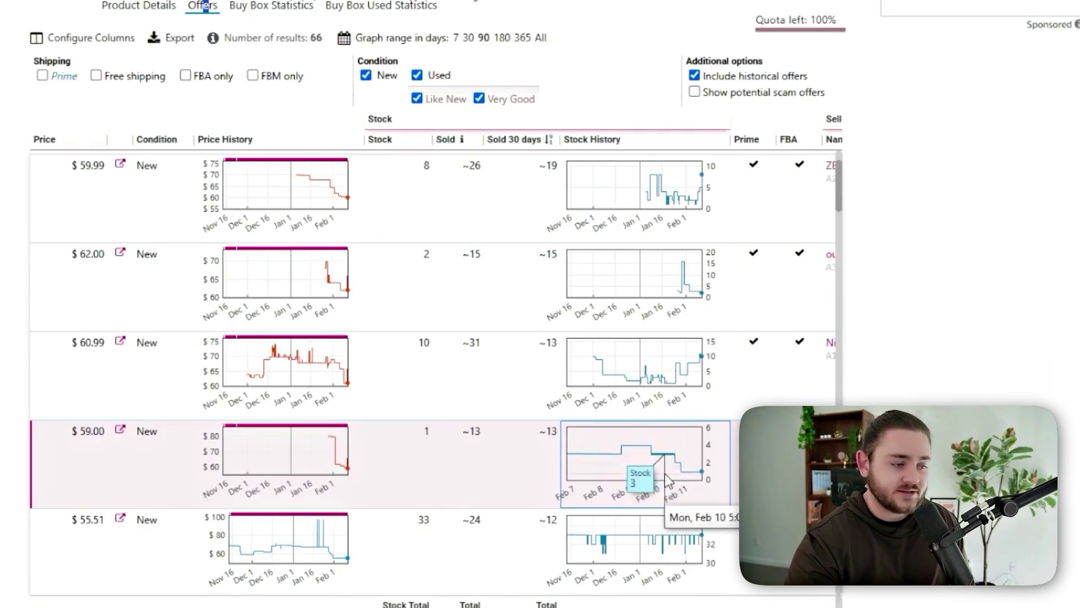
{"action": "scroll", "coordinate": [653, 477], "scroll_direction": "down", "scroll_amount": 8}
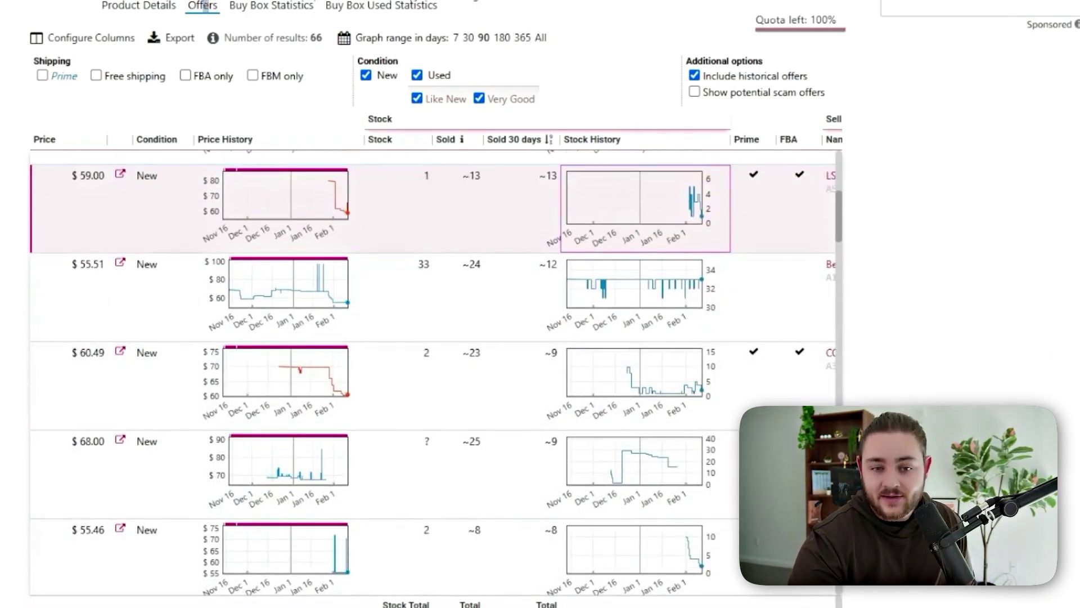
{"action": "scroll", "coordinate": [630, 416], "scroll_direction": "up", "scroll_amount": 6}
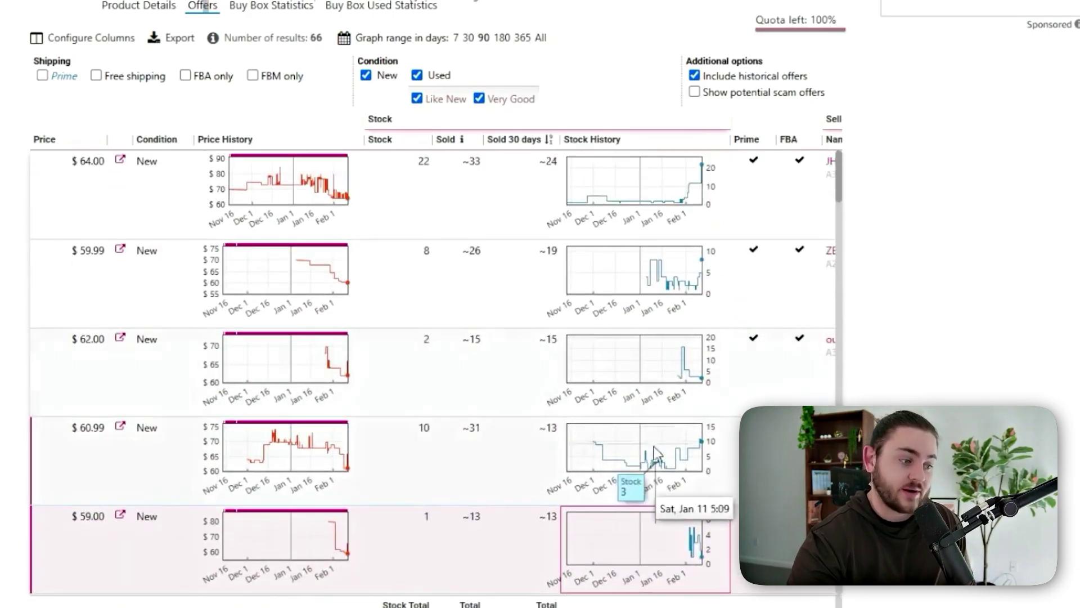
{"action": "scroll", "coordinate": [650, 270], "scroll_direction": "down", "scroll_amount": 6}
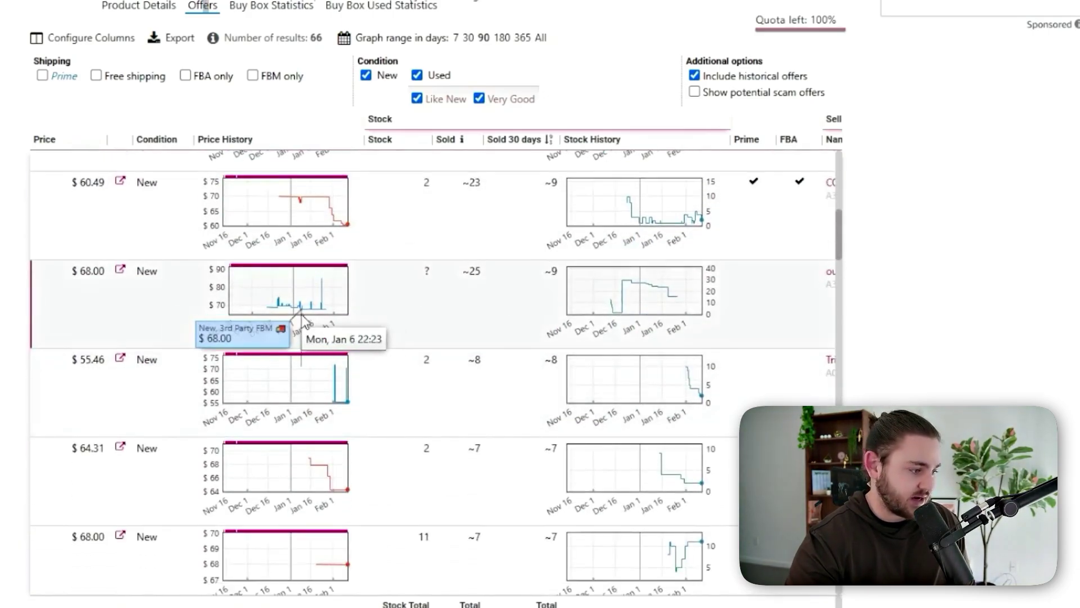
{"action": "left_click_drag", "start_coordinate": [638, 296], "coordinate": [663, 299]}
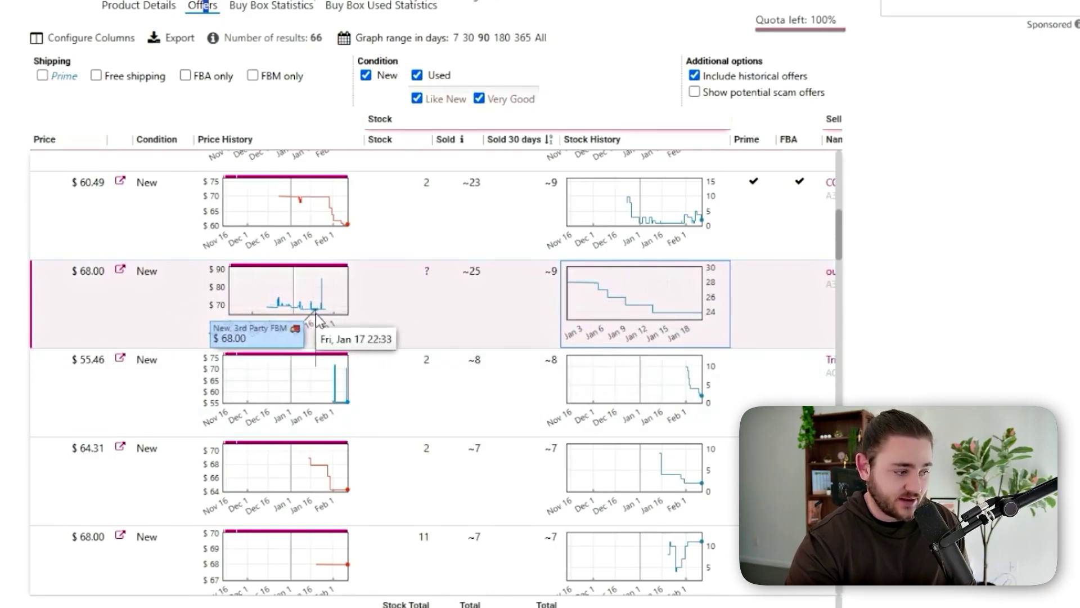
{"action": "scroll", "coordinate": [542, 433], "scroll_direction": "down", "scroll_amount": 7}
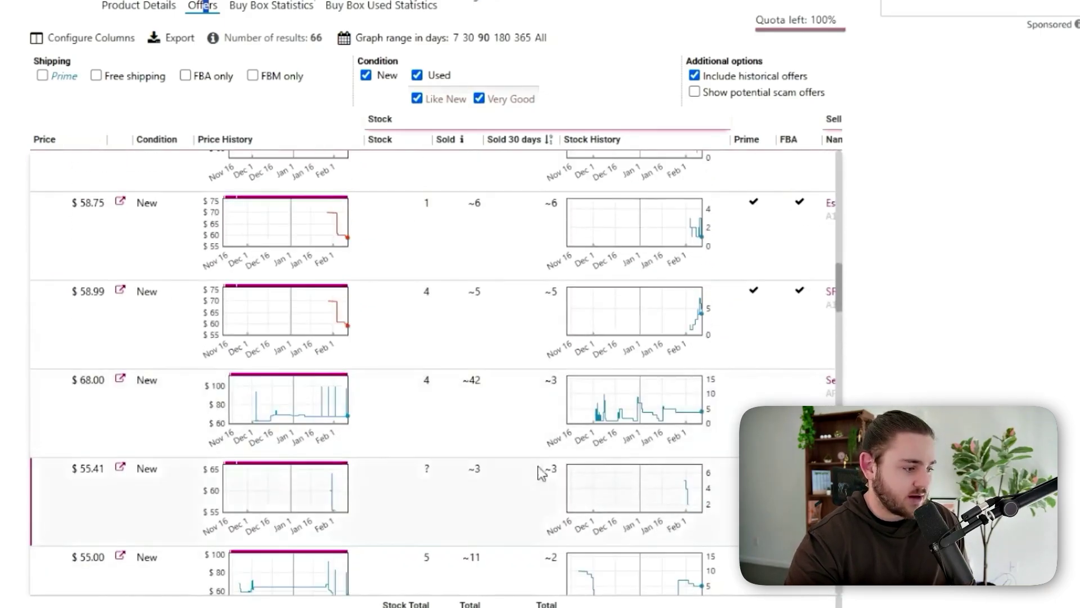
{"action": "scroll", "coordinate": [684, 394], "scroll_direction": "down", "scroll_amount": 1}
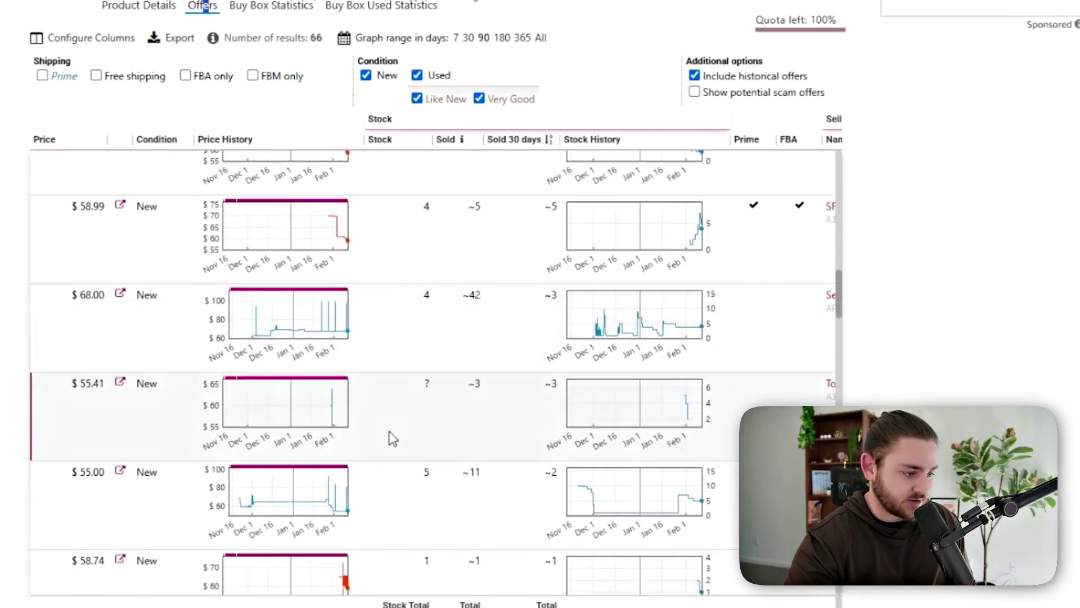
{"action": "scroll", "coordinate": [384, 428], "scroll_direction": "down", "scroll_amount": 3}
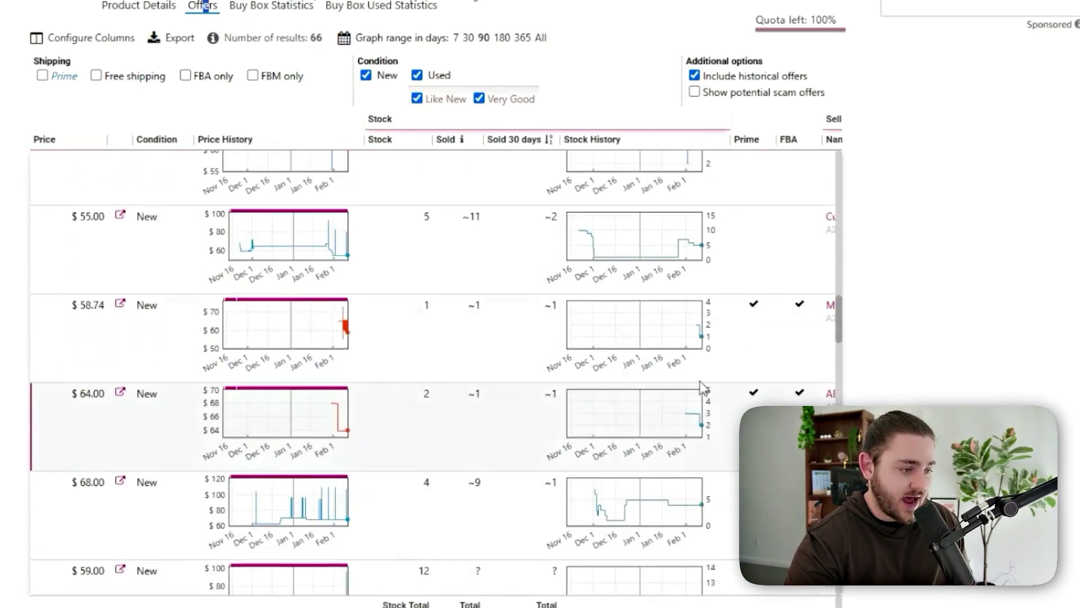
{"action": "scroll", "coordinate": [344, 325], "scroll_direction": "down", "scroll_amount": 5}
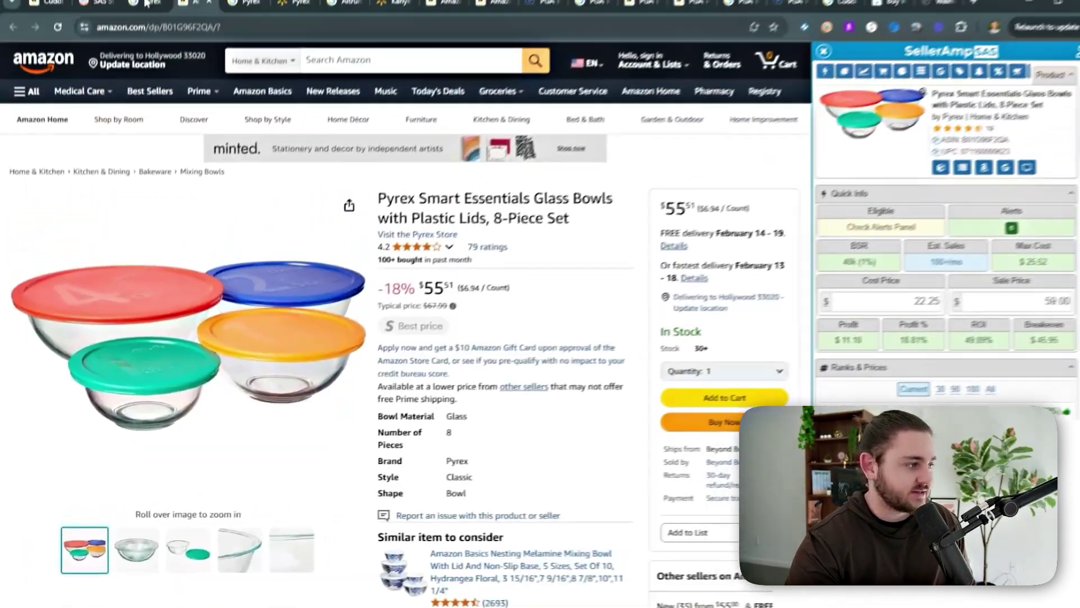
Open the Stonewall Kitchen Bar Mix's Google search ($10.95) and Amazon page.
{"action": "left_click", "coordinate": [145, 3]}
{"action": "left_click", "coordinate": [97, 5]}
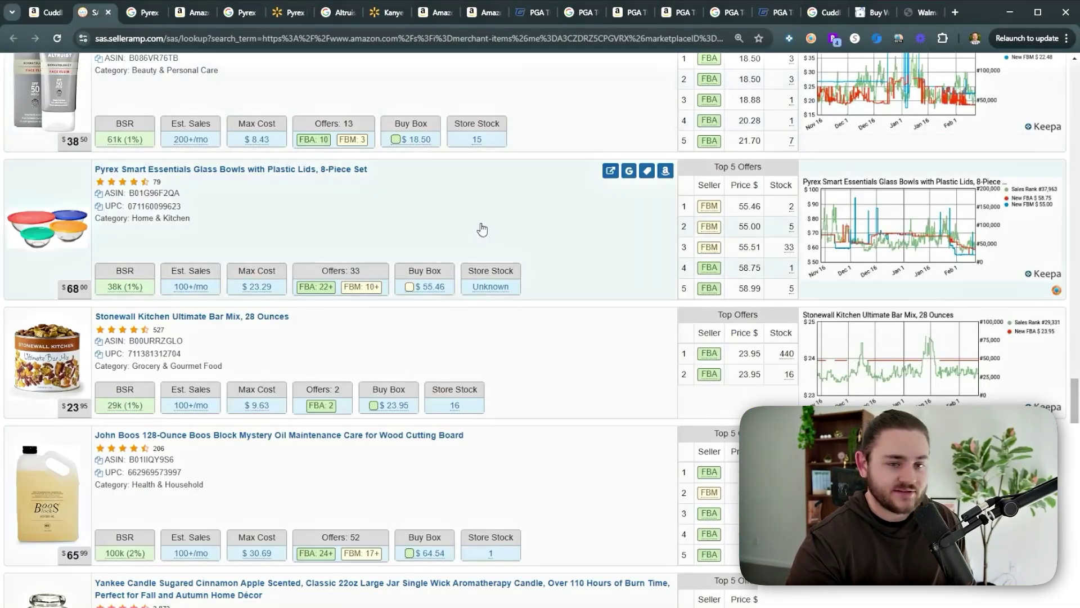
{"action": "scroll", "coordinate": [568, 371], "scroll_direction": "down", "scroll_amount": 2}
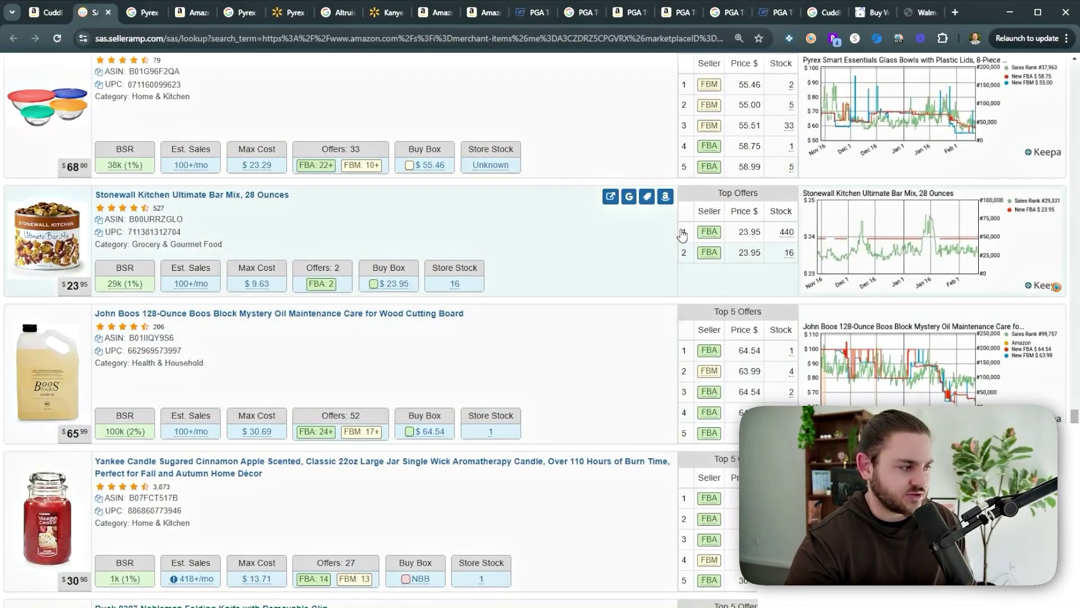
{"action": "left_click", "coordinate": [628, 196]}
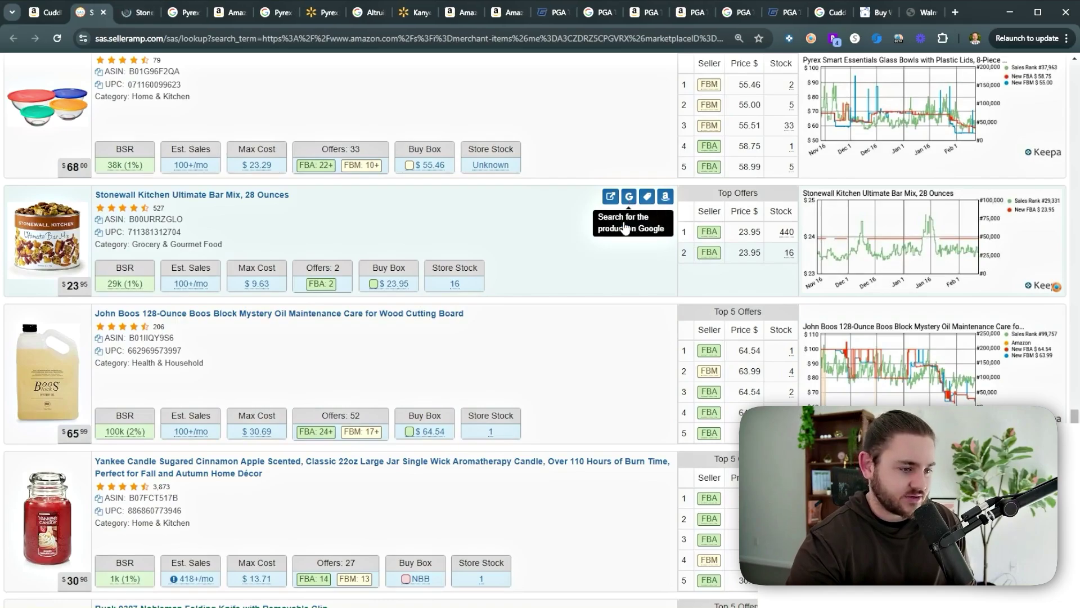
{"action": "left_click", "coordinate": [130, 14]}
{"action": "left_click", "coordinate": [94, 14]}
{"action": "mouse_move", "coordinate": [255, 288]}
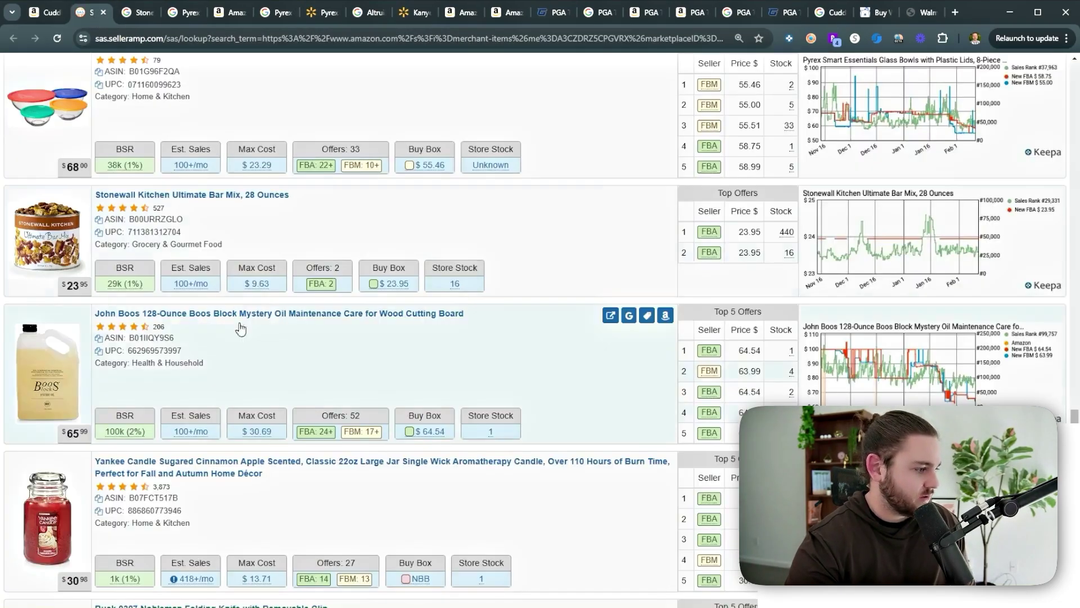
{"action": "left_click", "coordinate": [665, 204]}
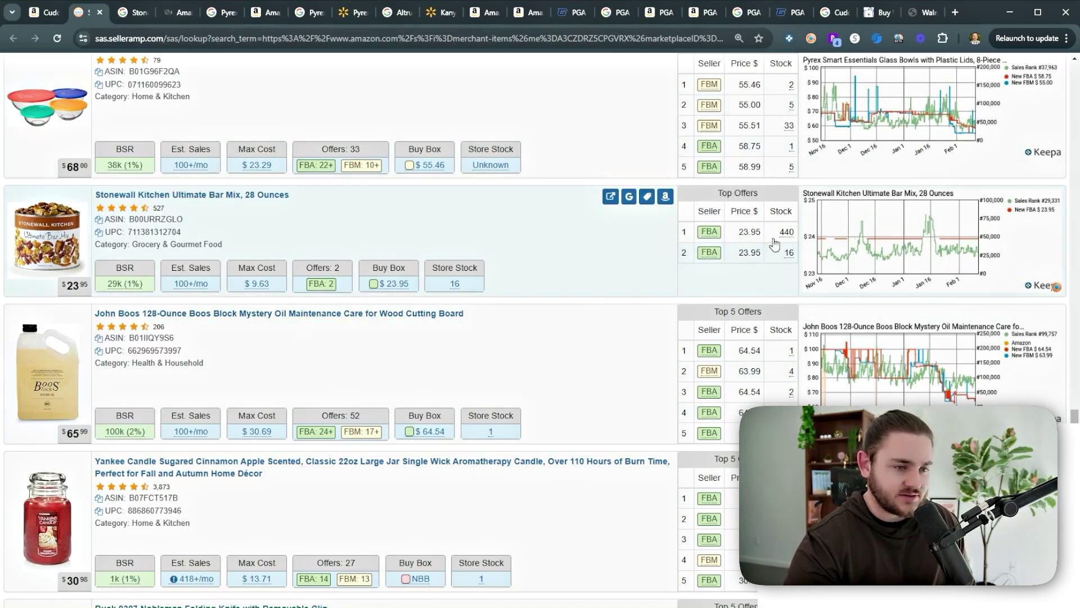
{"action": "mouse_move", "coordinate": [711, 236]}
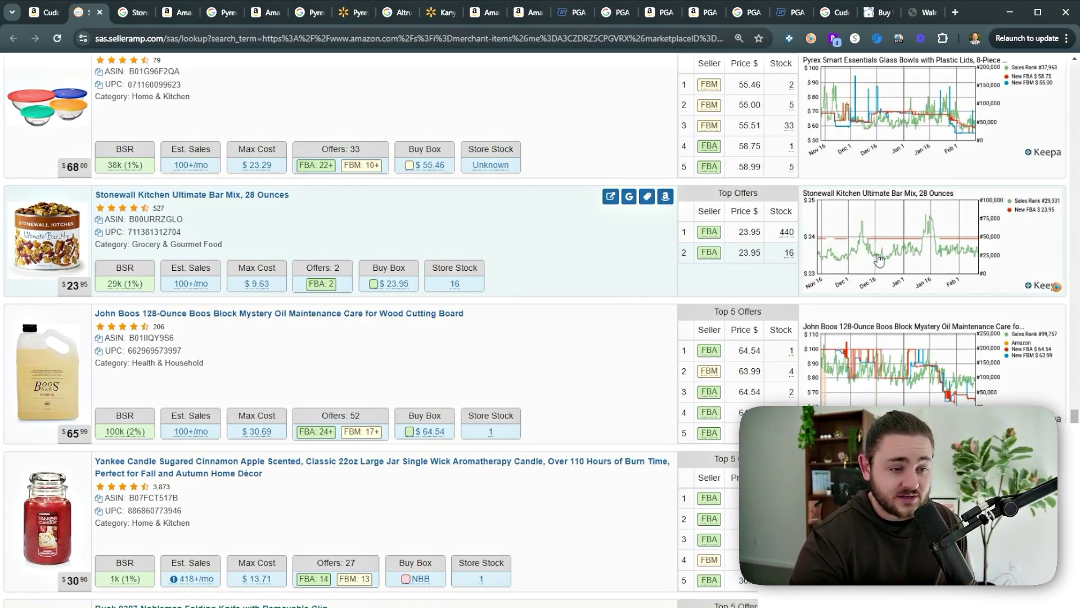
Google the John Boos 128-Ounce Mystery Oil and place that tab beside SellerAmp.
{"action": "left_click", "coordinate": [128, 17]}
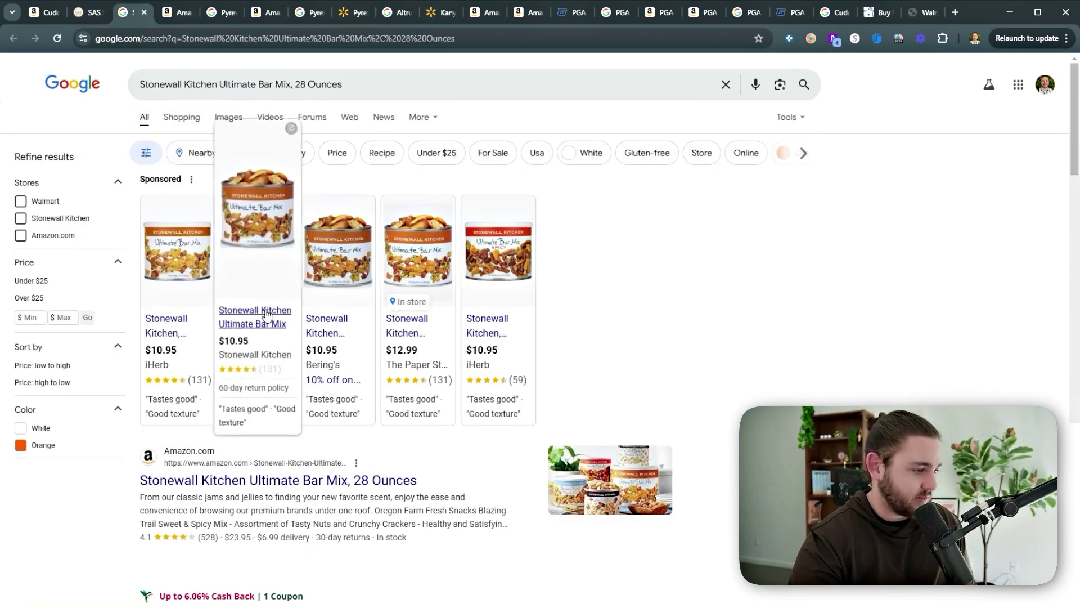
{"action": "left_click", "coordinate": [93, 12]}
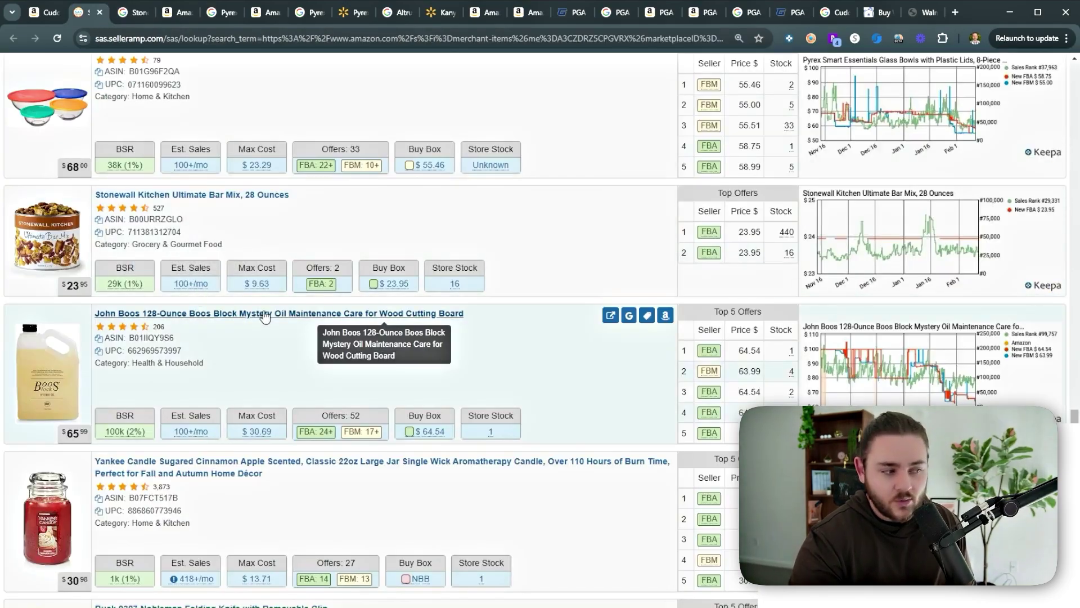
{"action": "scroll", "coordinate": [563, 338], "scroll_direction": "down", "scroll_amount": 1}
{"action": "scroll", "coordinate": [577, 349], "scroll_direction": "down", "scroll_amount": 1}
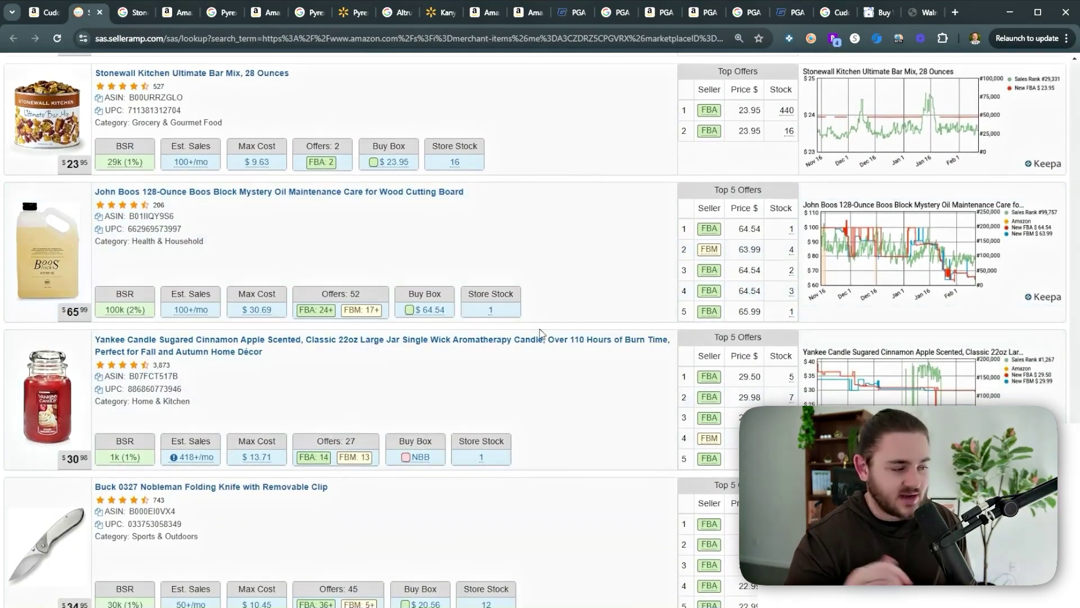
{"action": "scroll", "coordinate": [545, 349], "scroll_direction": "down", "scroll_amount": 1}
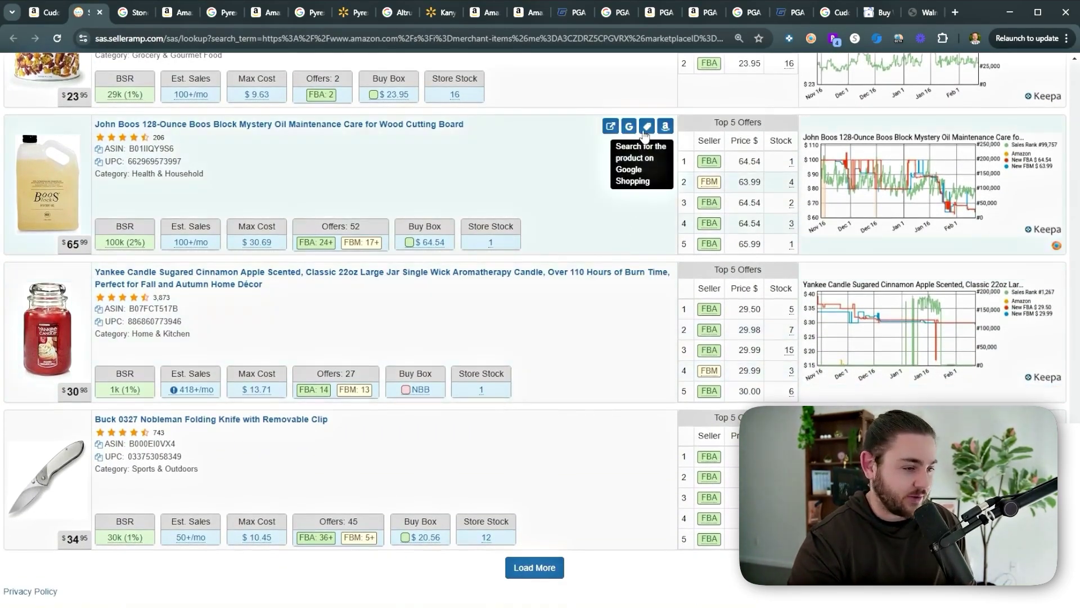
{"action": "left_click", "coordinate": [629, 126]}
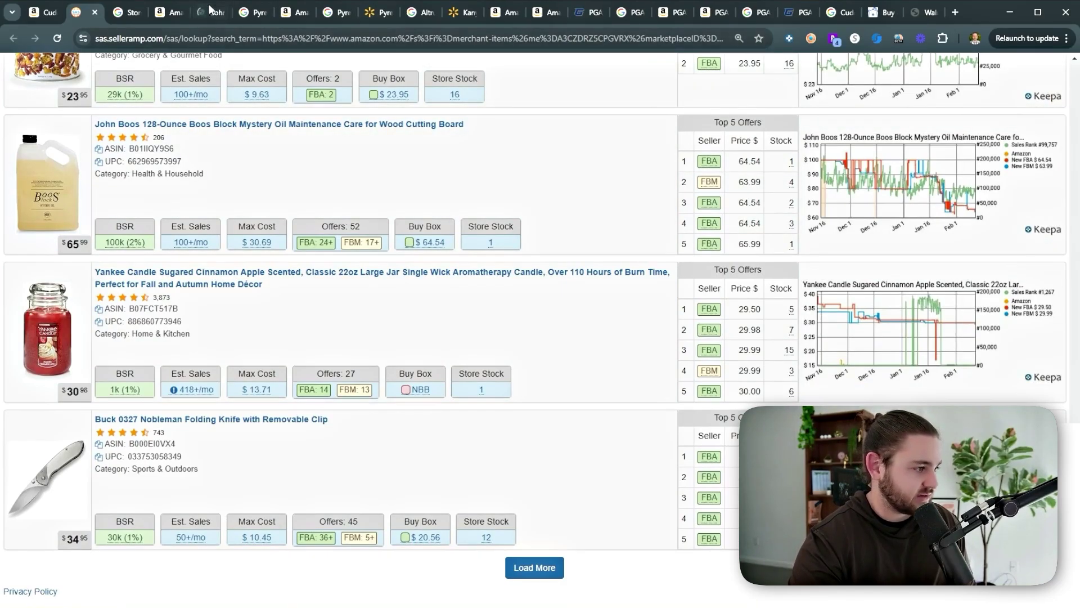
{"action": "left_click_drag", "start_coordinate": [209, 12], "coordinate": [126, 12]}
Compare John Boos oil at KaTom ($36.94) and HotelRestaurantSupply ($37.58), then return to Amazon's Stonewall listing.
{"action": "left_click", "coordinate": [82, 19]}
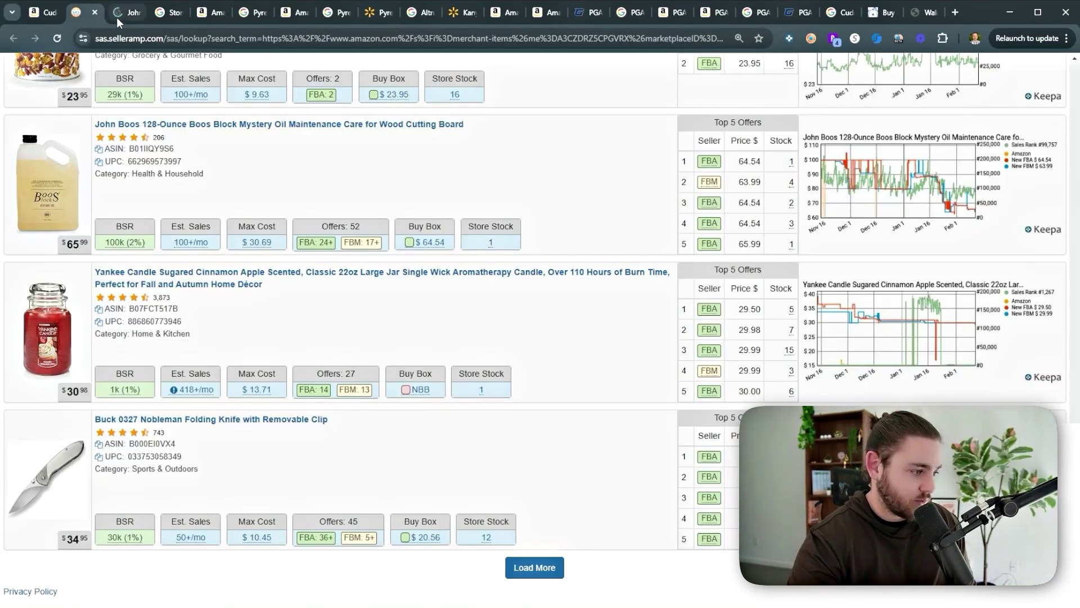
{"action": "left_click", "coordinate": [117, 17]}
{"action": "mouse_move", "coordinate": [166, 318]}
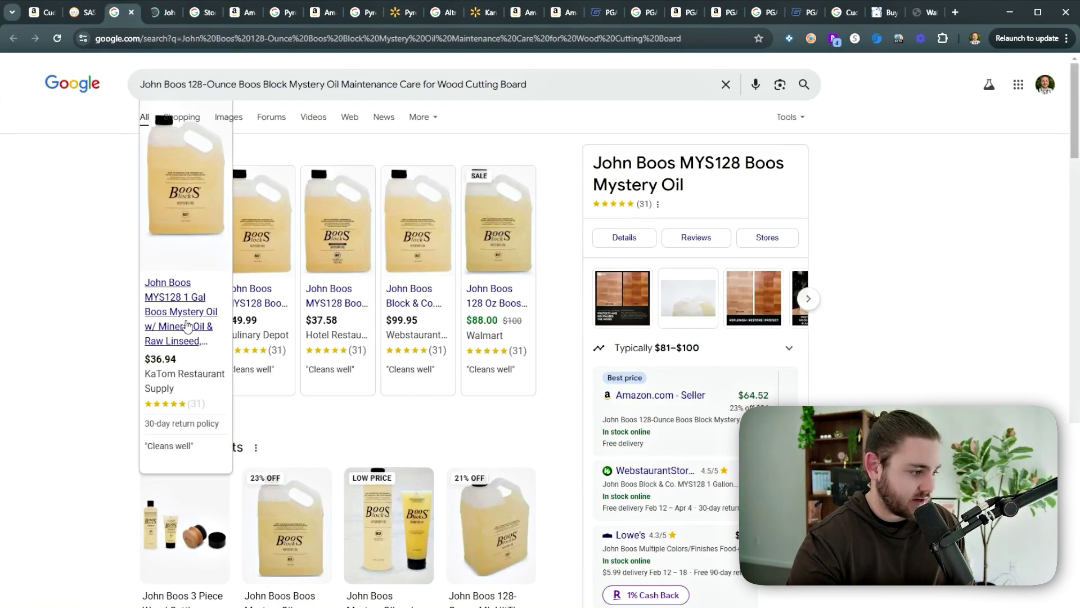
{"action": "left_click", "coordinate": [155, 12]}
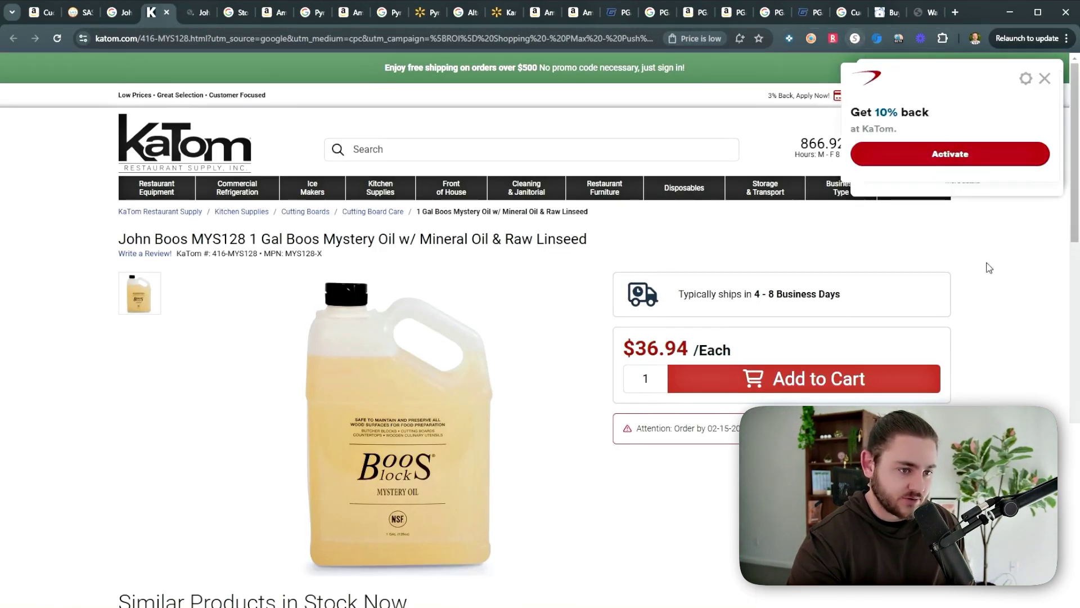
{"action": "left_click", "coordinate": [197, 11]}
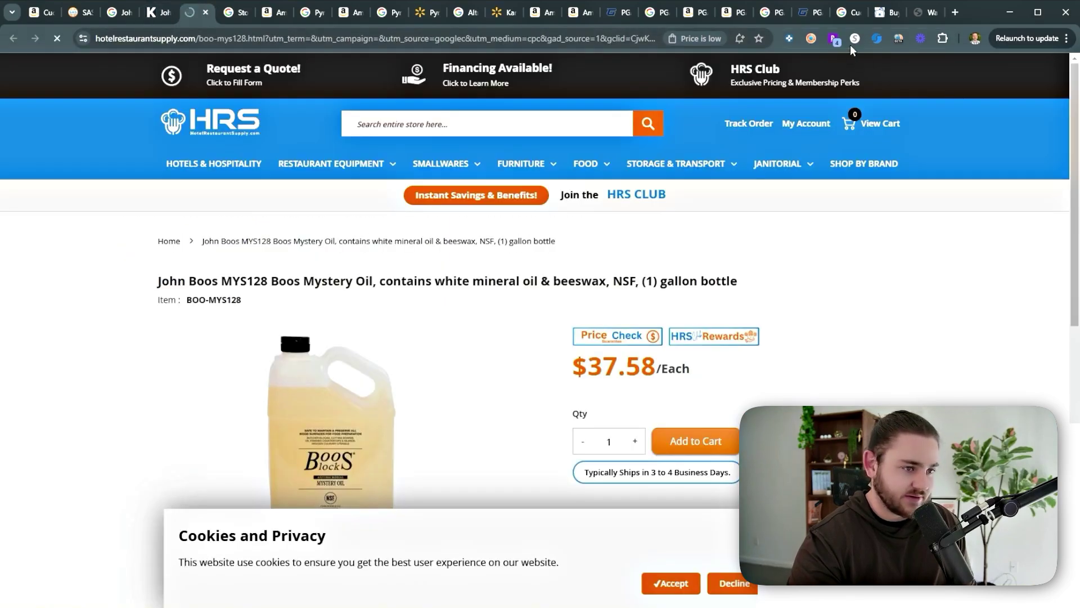
{"action": "scroll", "coordinate": [757, 303], "scroll_direction": "down", "scroll_amount": 2}
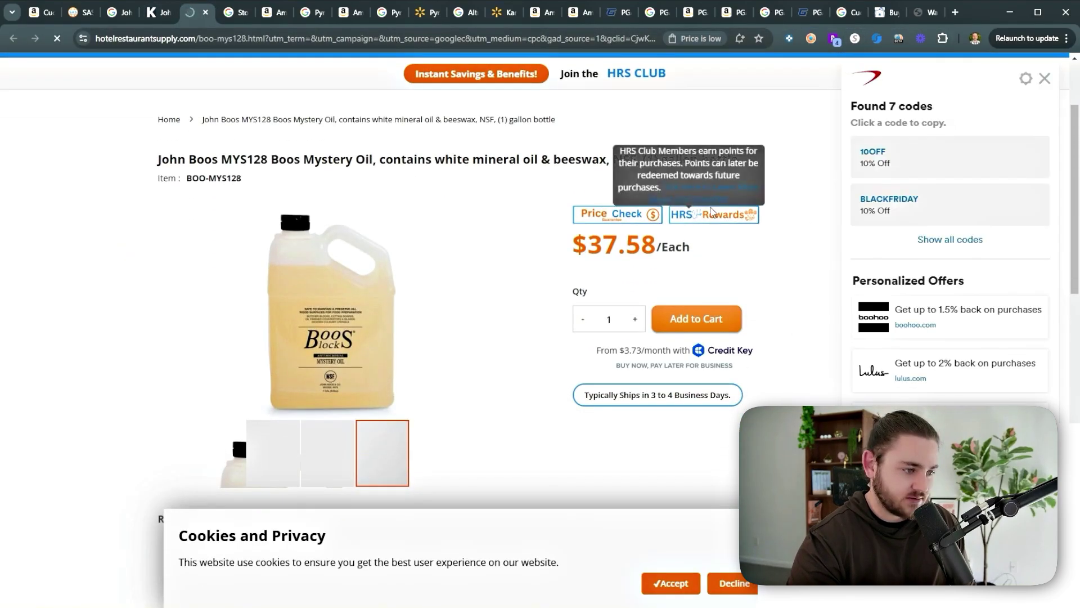
{"action": "left_click", "coordinate": [945, 246]}
{"action": "scroll", "coordinate": [942, 225], "scroll_direction": "down", "scroll_amount": 2}
{"action": "scroll", "coordinate": [940, 174], "scroll_direction": "up", "scroll_amount": 2}
{"action": "scroll", "coordinate": [786, 230], "scroll_direction": "up", "scroll_amount": 2}
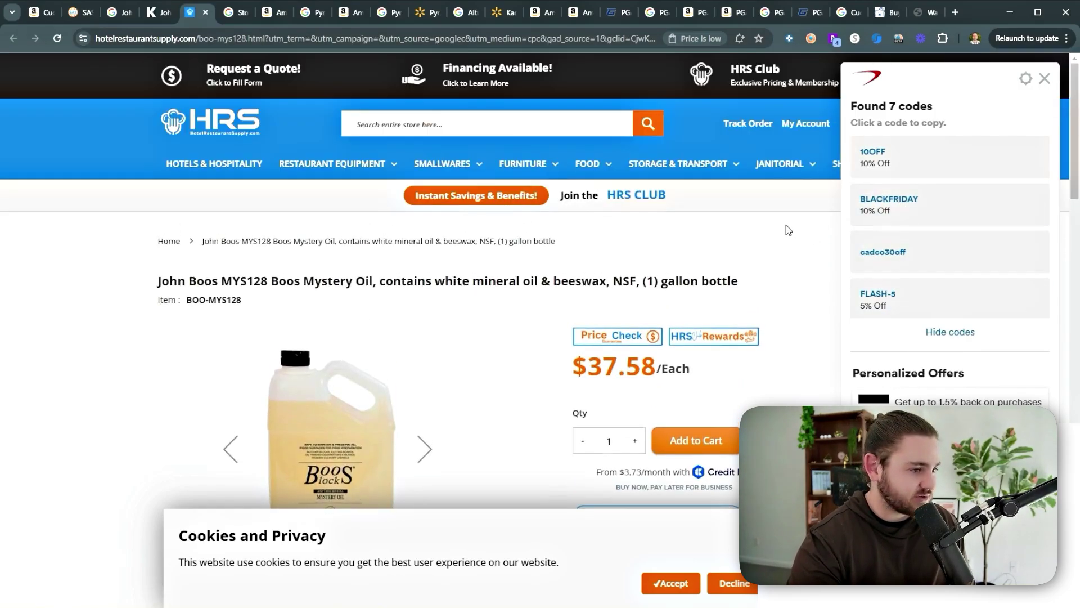
{"action": "left_click", "coordinate": [93, 15]}
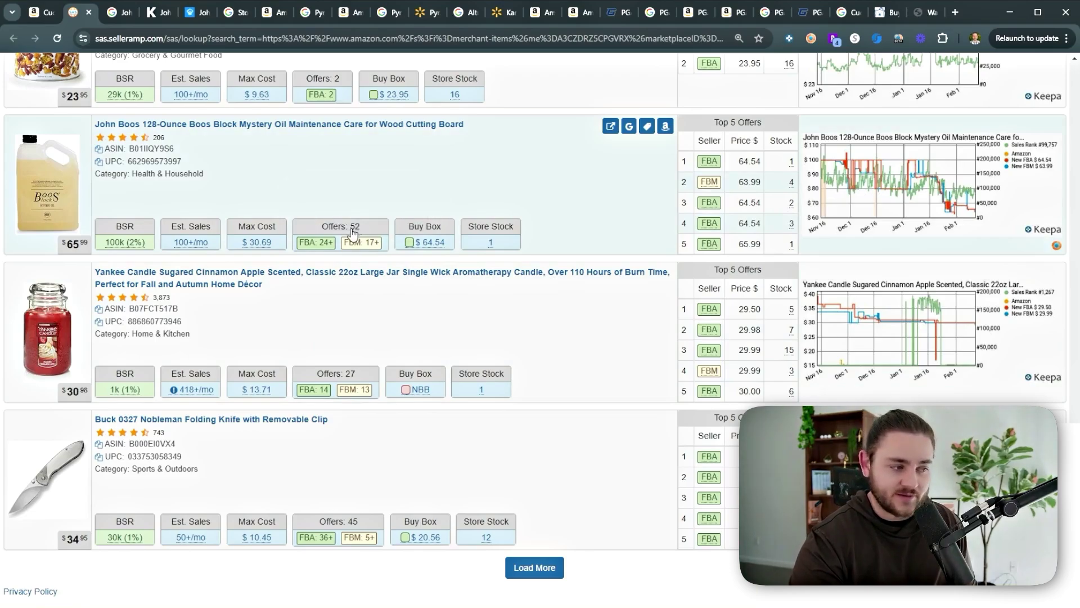
{"action": "left_click", "coordinate": [264, 14]}
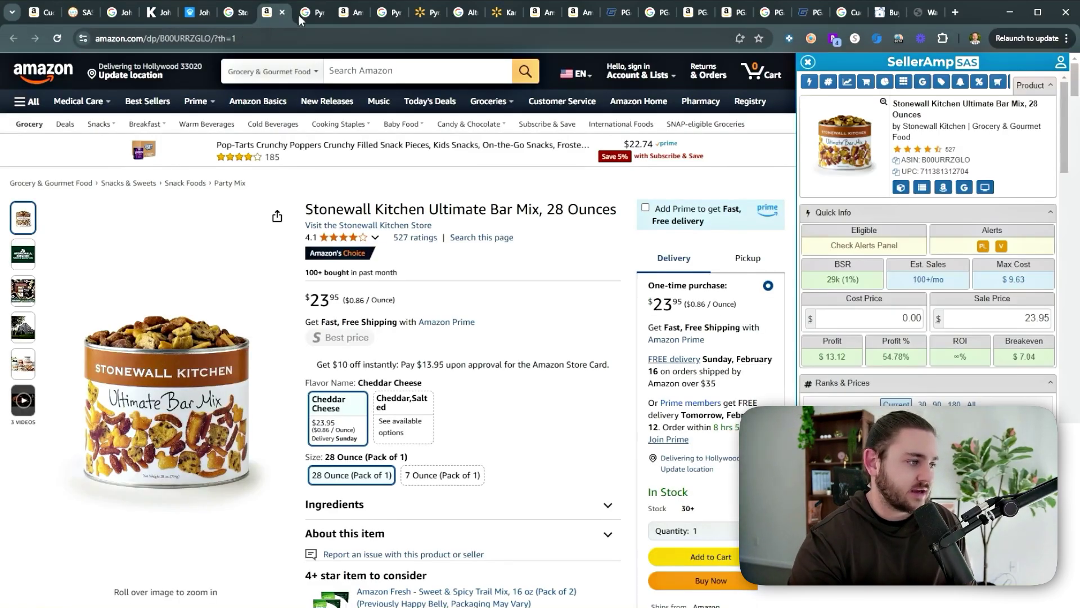
Open the John Boos Mystery Oil Amazon listing and review its Keepa price history.
{"action": "left_click", "coordinate": [82, 12]}
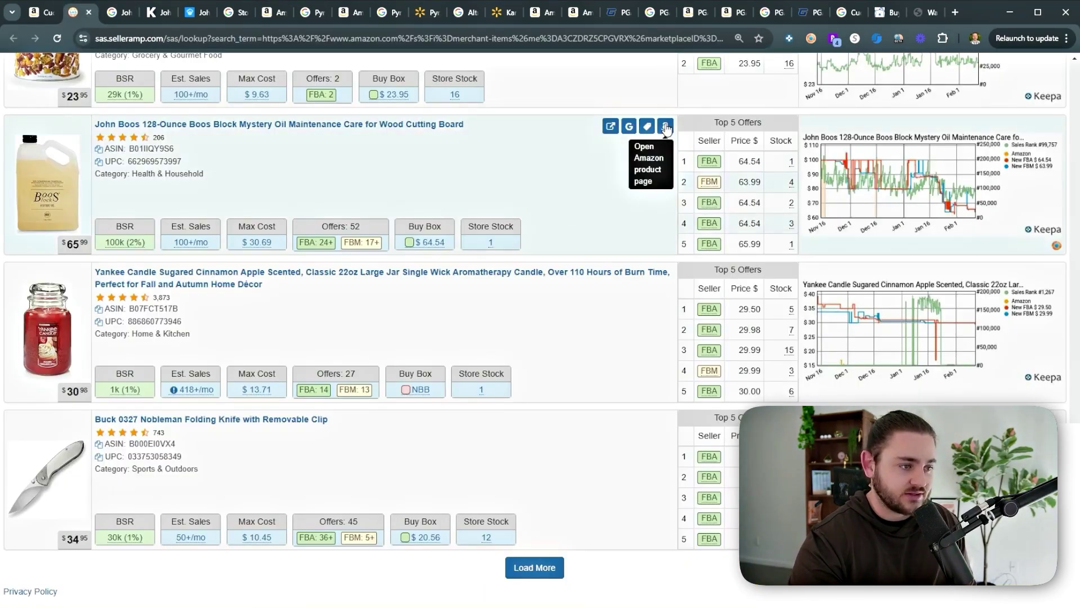
{"action": "left_click", "coordinate": [666, 127]}
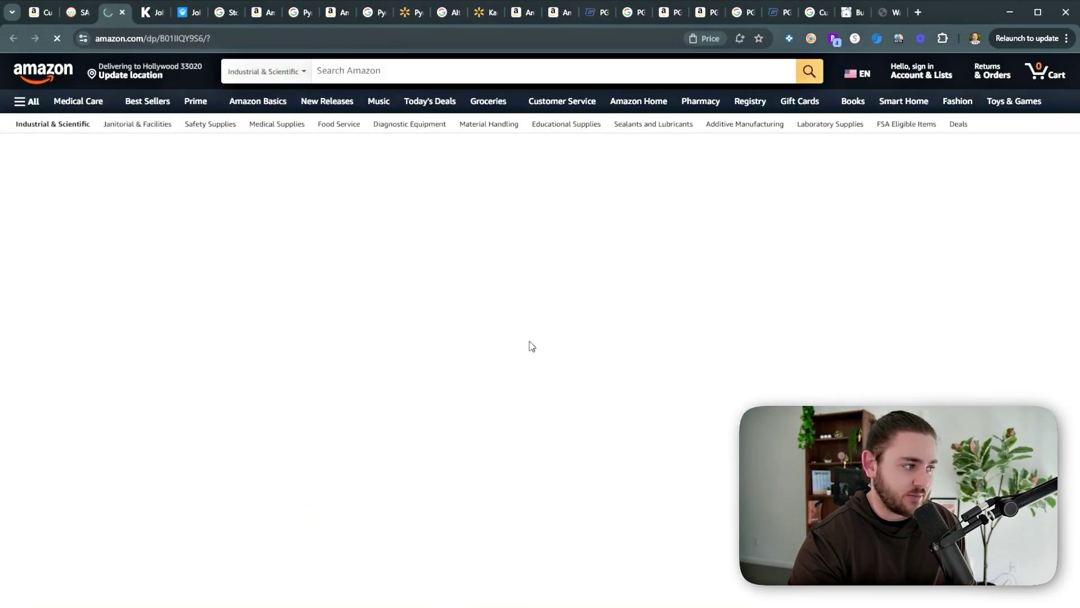
{"action": "scroll", "coordinate": [563, 349], "scroll_direction": "down", "scroll_amount": 5}
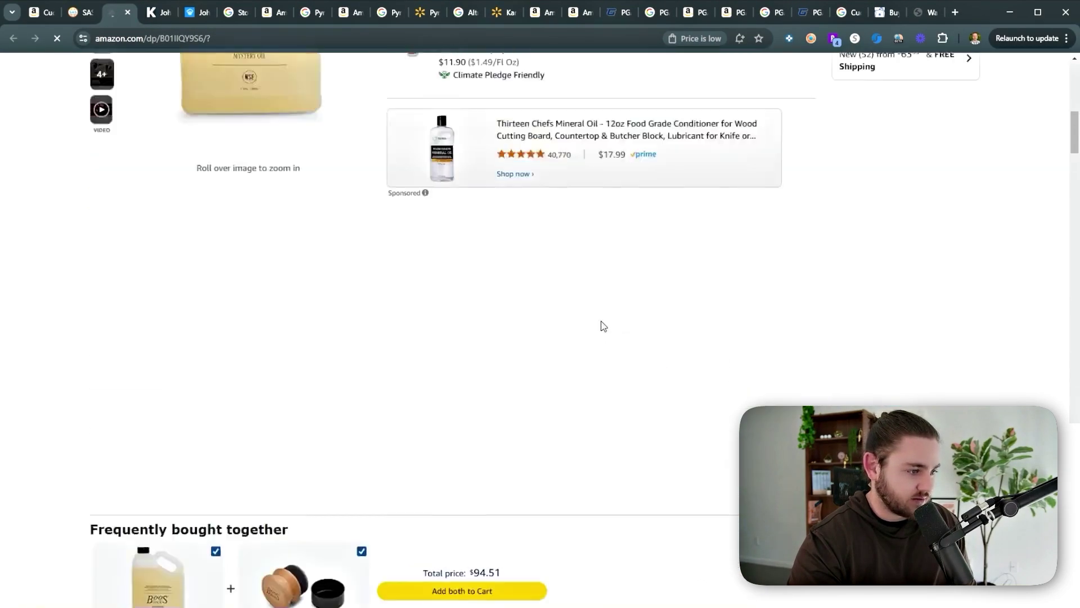
{"action": "scroll", "coordinate": [410, 475], "scroll_direction": "down", "scroll_amount": 4}
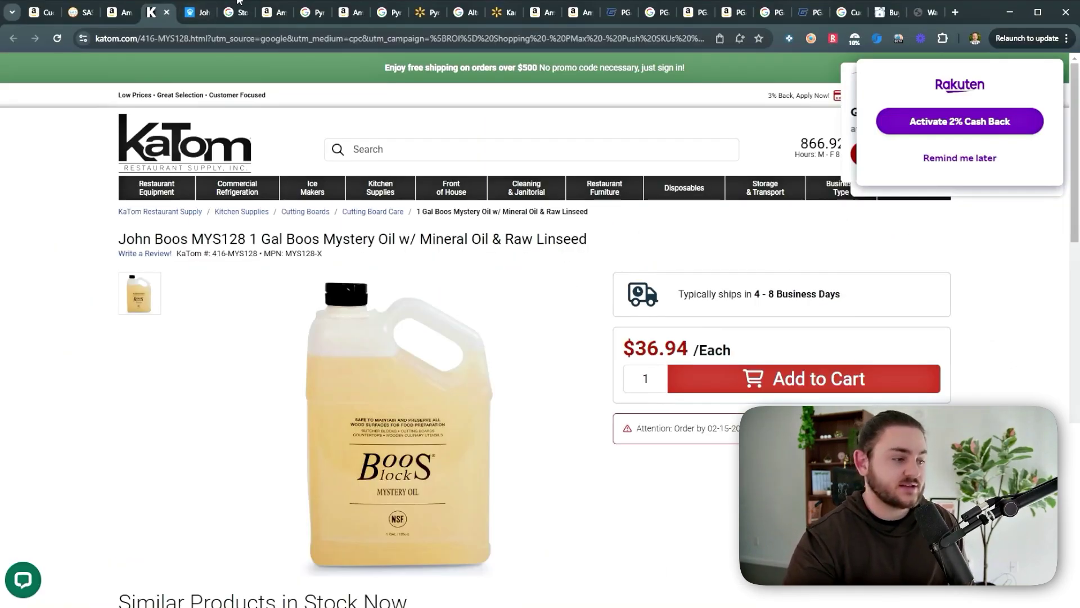
{"action": "left_click", "coordinate": [135, 8]}
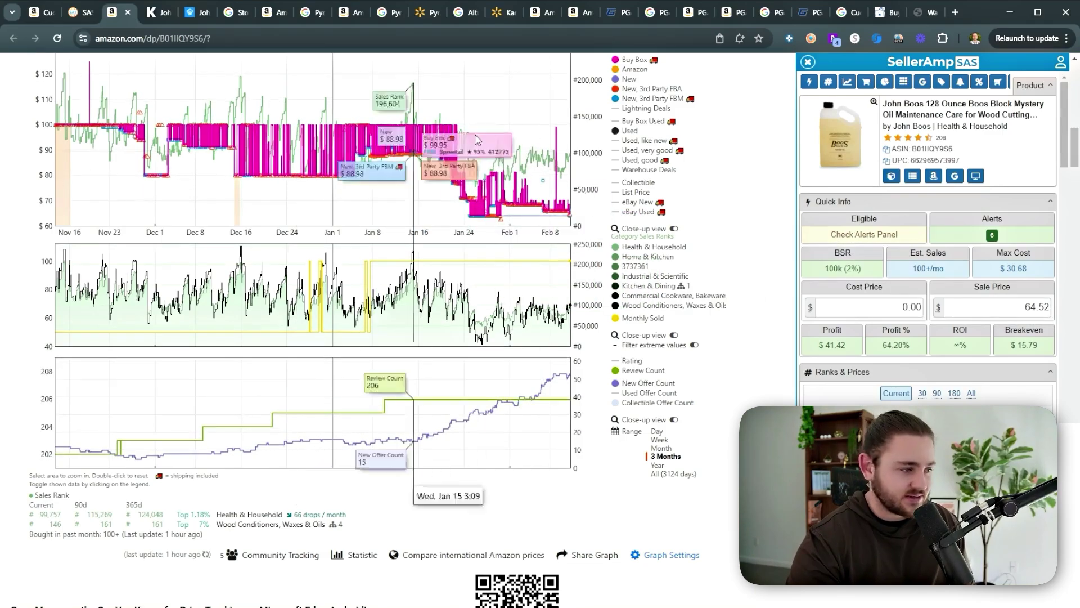
Back in the SellerAmp storefront results, load more products and scroll through them.
{"action": "left_click", "coordinate": [89, 16]}
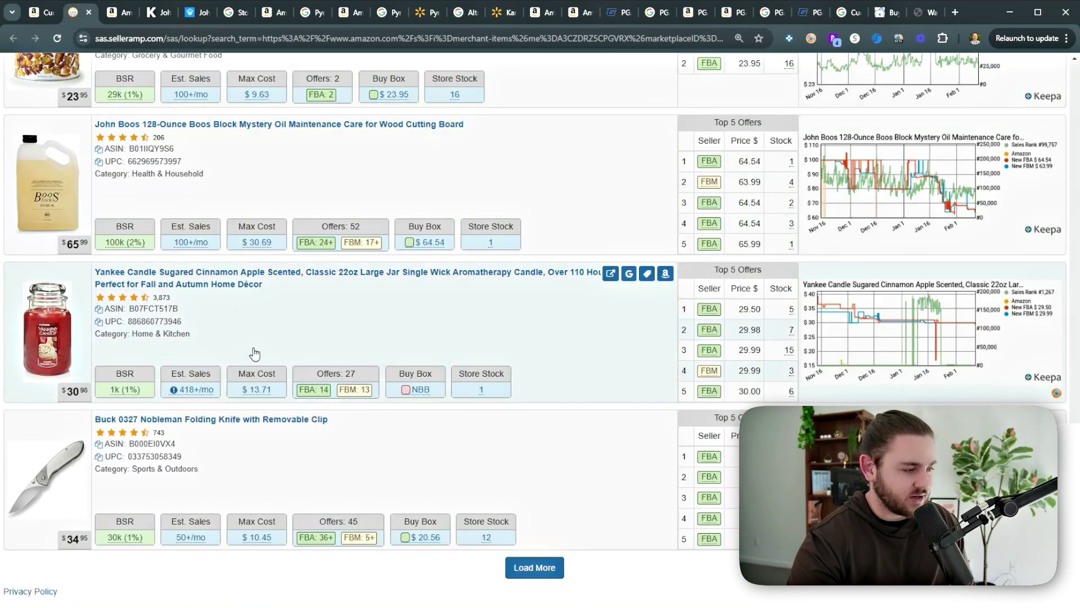
{"action": "left_click", "coordinate": [537, 567]}
{"action": "scroll", "coordinate": [577, 403], "scroll_direction": "down", "scroll_amount": 4}
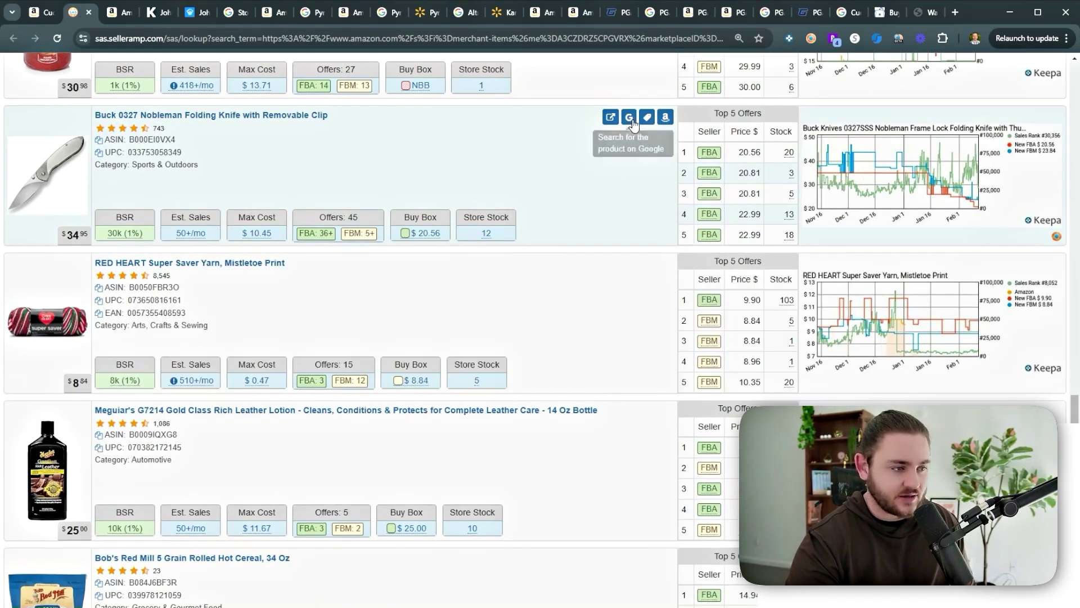
Search Google for the Buck 0327 Nobleman knife and check the Mountain Knife Works result.
{"action": "left_click", "coordinate": [629, 117]}
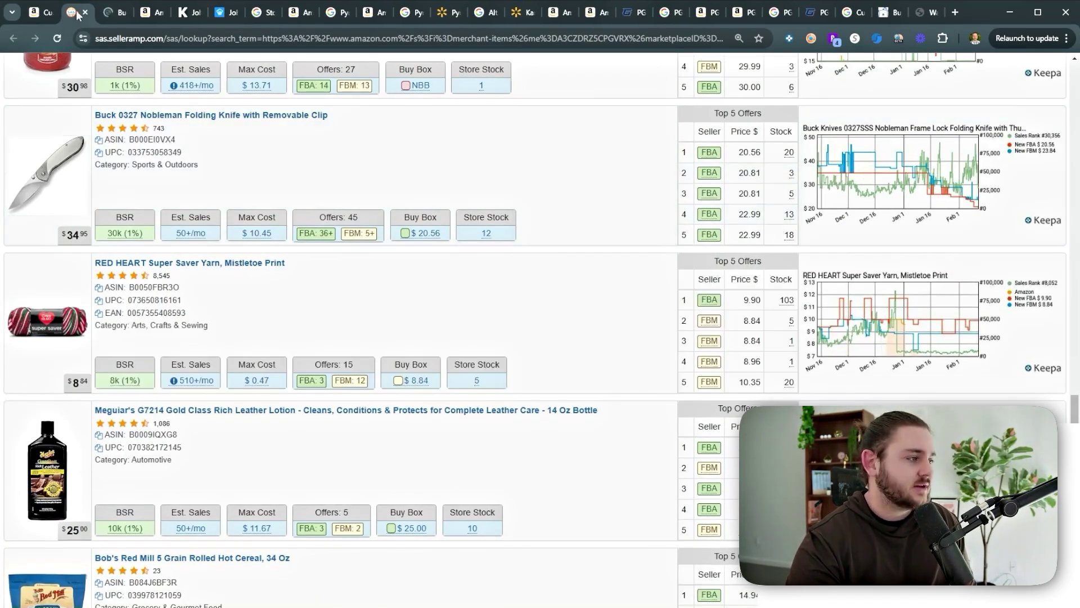
{"action": "left_click", "coordinate": [119, 18]}
{"action": "scroll", "coordinate": [319, 272], "scroll_direction": "down", "scroll_amount": 5}
{"action": "scroll", "coordinate": [99, 336], "scroll_direction": "down", "scroll_amount": 8}
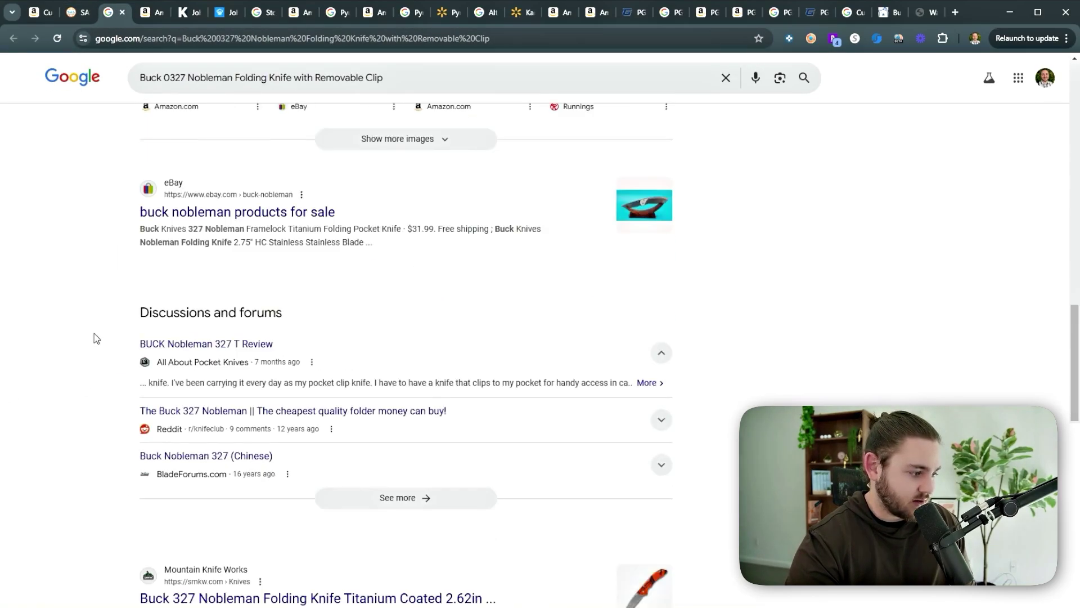
{"action": "scroll", "coordinate": [99, 337], "scroll_direction": "down", "scroll_amount": 5}
{"action": "left_click", "coordinate": [174, 294], "text": "ctrl"}
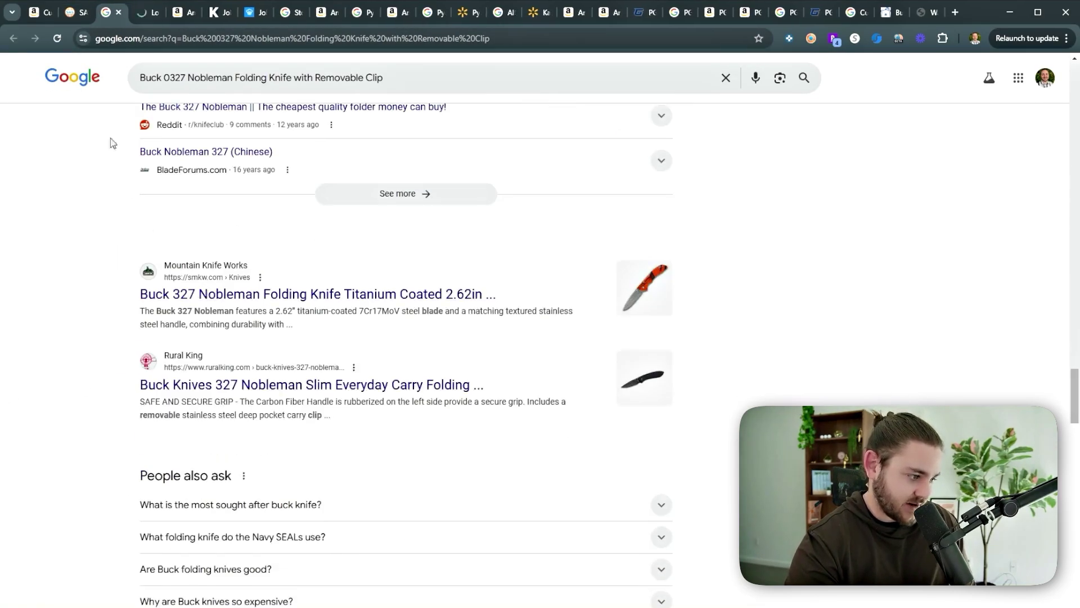
{"action": "left_click", "coordinate": [138, 17]}
{"action": "left_click", "coordinate": [109, 13]}
{"action": "scroll", "coordinate": [326, 394], "scroll_direction": "up", "scroll_amount": 15}
Review the Buck knife's Google Shopping offers, then scroll further down the SellerAmp list.
{"action": "left_click", "coordinate": [302, 332]}
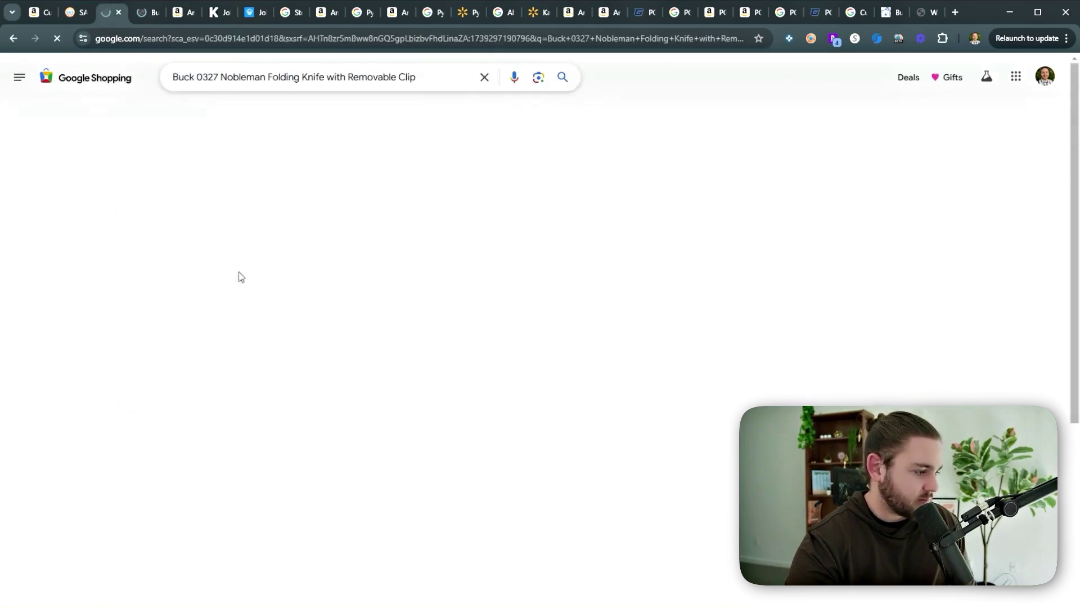
{"action": "scroll", "coordinate": [820, 330], "scroll_direction": "down", "scroll_amount": 4}
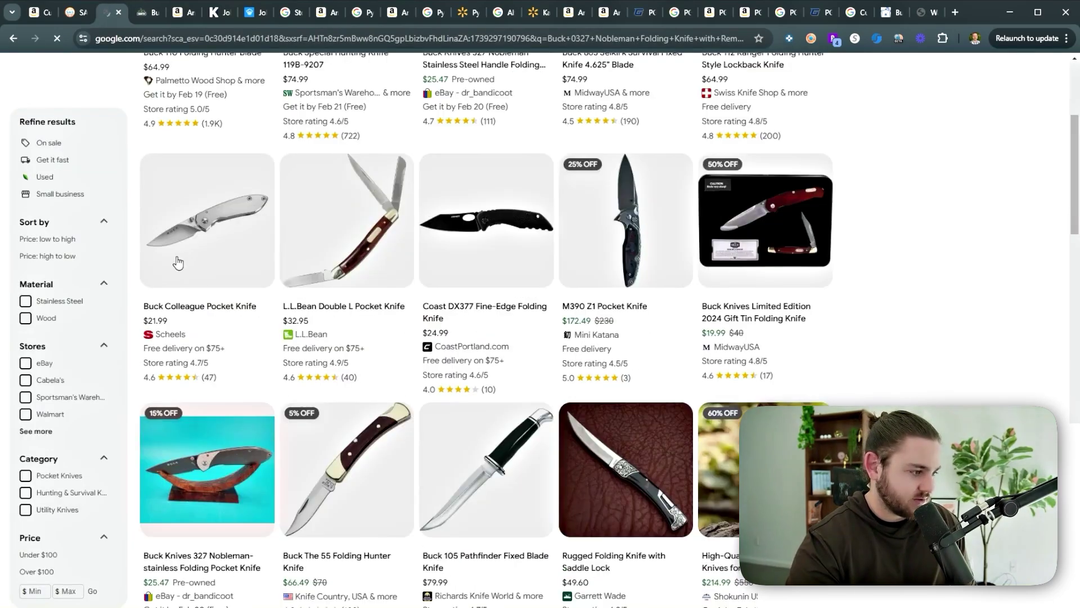
{"action": "left_click", "coordinate": [73, 8]}
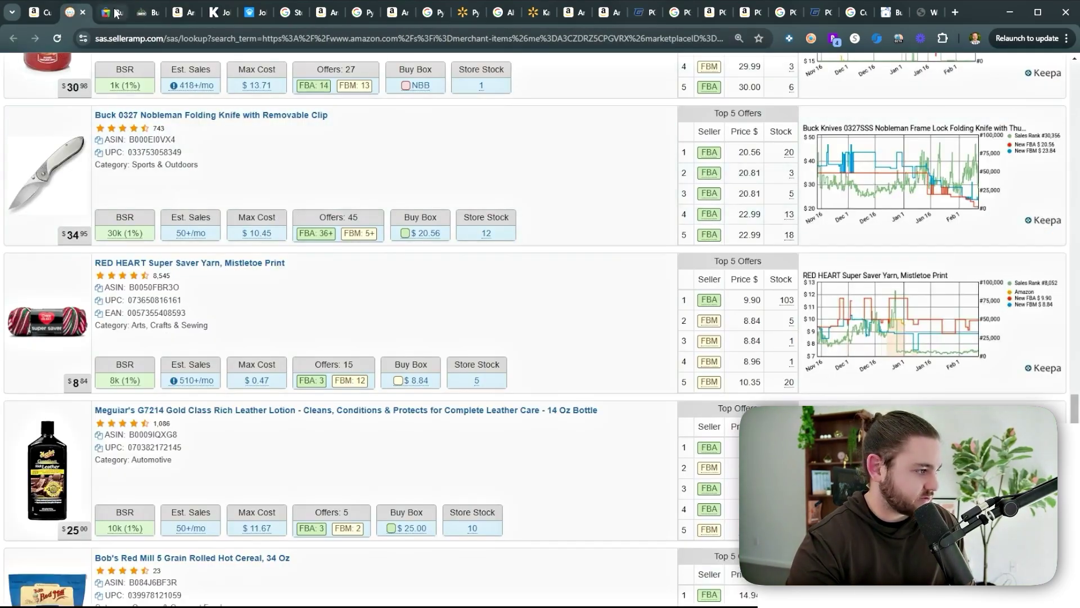
{"action": "left_click", "coordinate": [115, 12]}
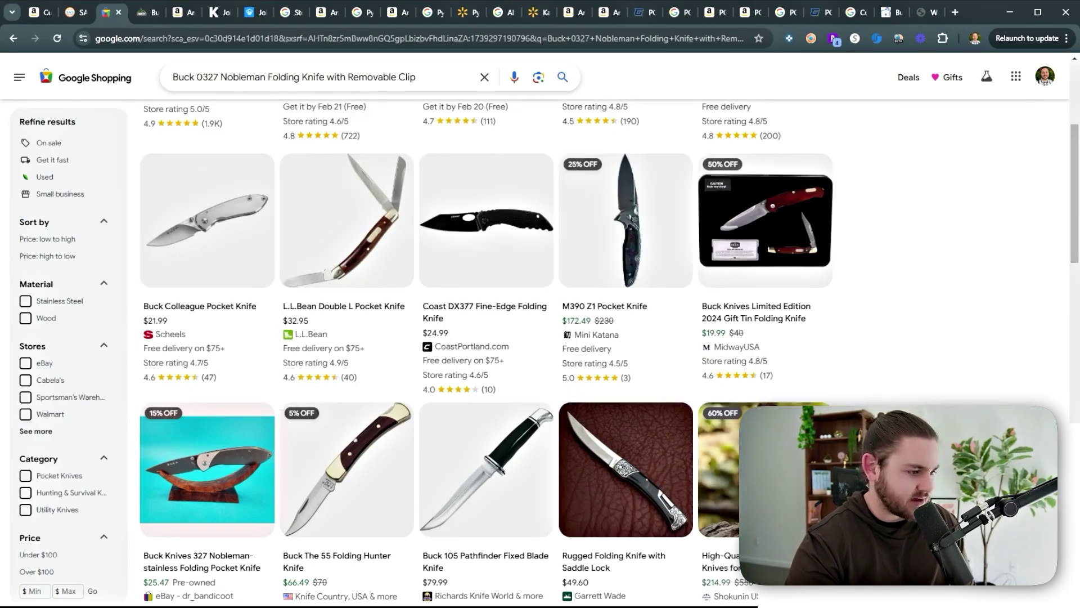
{"action": "scroll", "coordinate": [346, 315], "scroll_direction": "down", "scroll_amount": 8}
{"action": "left_click", "coordinate": [67, 13]}
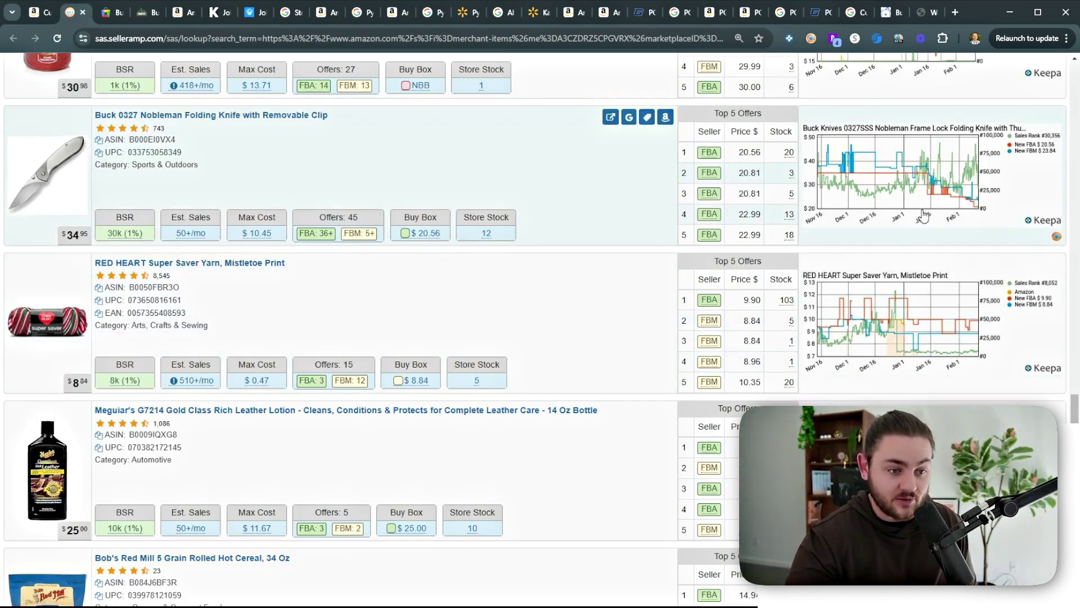
{"action": "scroll", "coordinate": [591, 450], "scroll_direction": "down", "scroll_amount": 4}
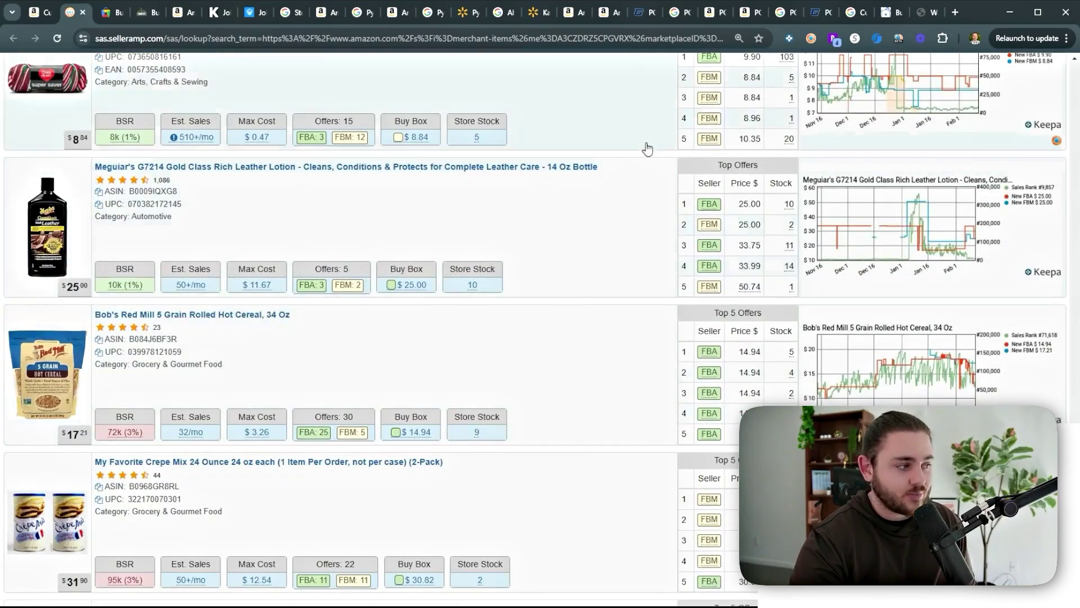
Search Google for the Meguiar's leather lotion and open retailer shopping results in new tabs.
{"action": "left_click", "coordinate": [611, 167]}
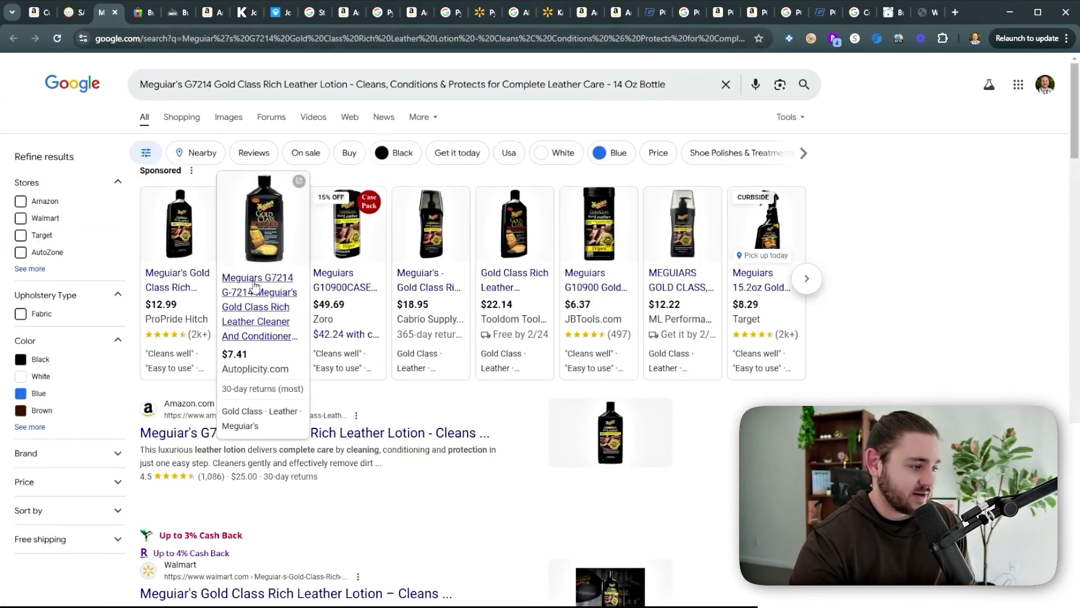
{"action": "left_click", "coordinate": [78, 14]}
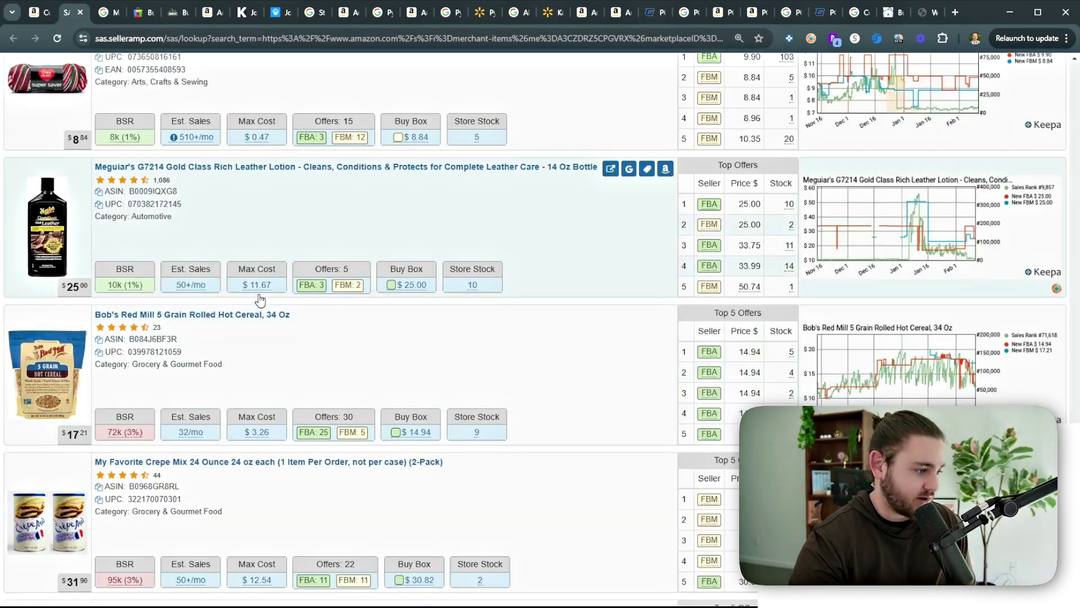
{"action": "left_click", "coordinate": [103, 17]}
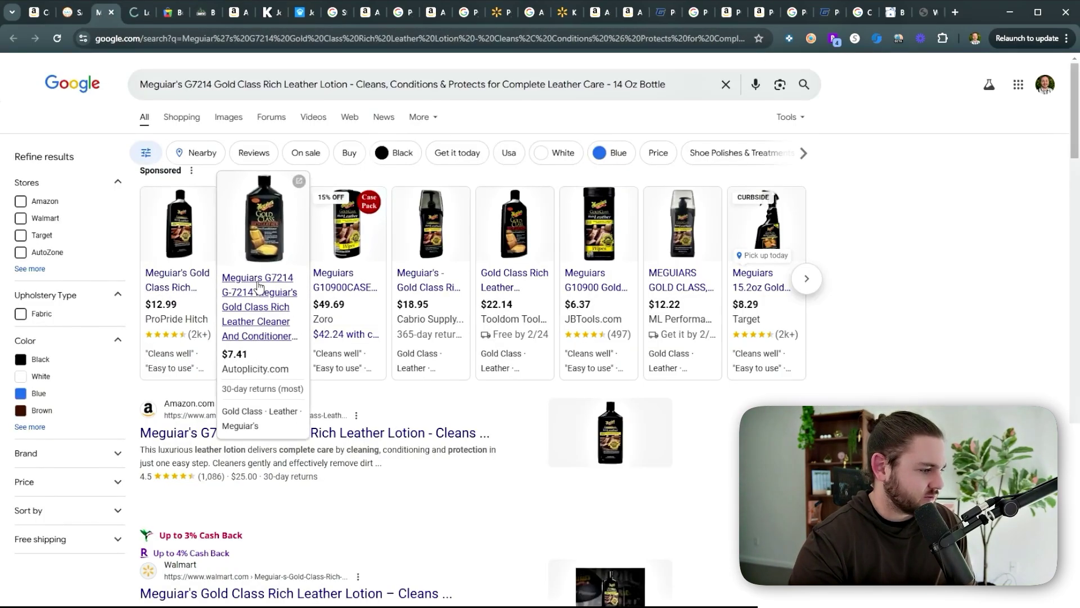
{"action": "left_click", "coordinate": [69, 20]}
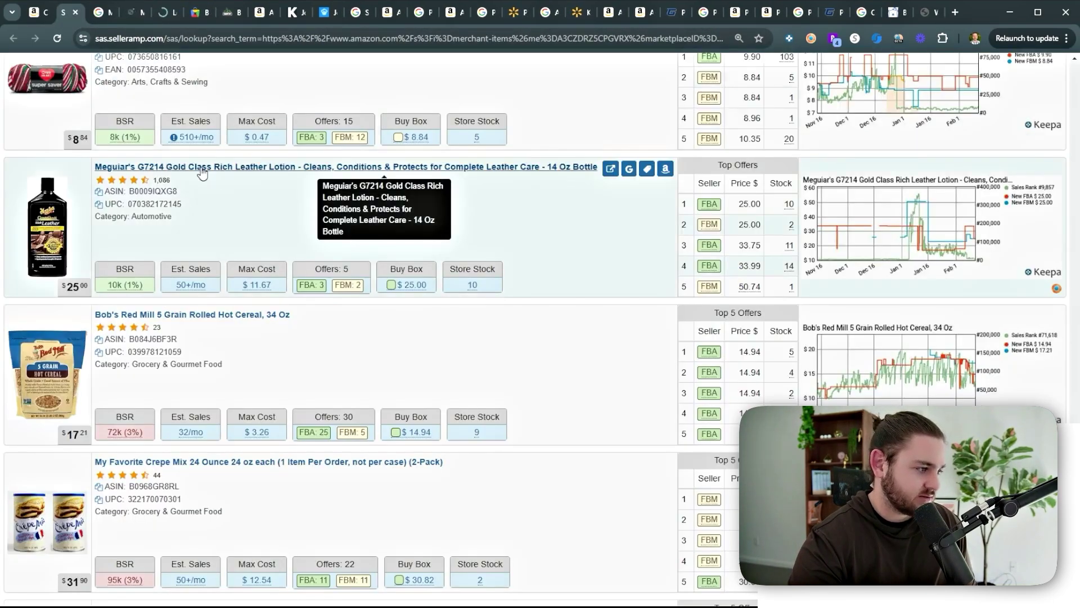
{"action": "left_click", "coordinate": [134, 15]}
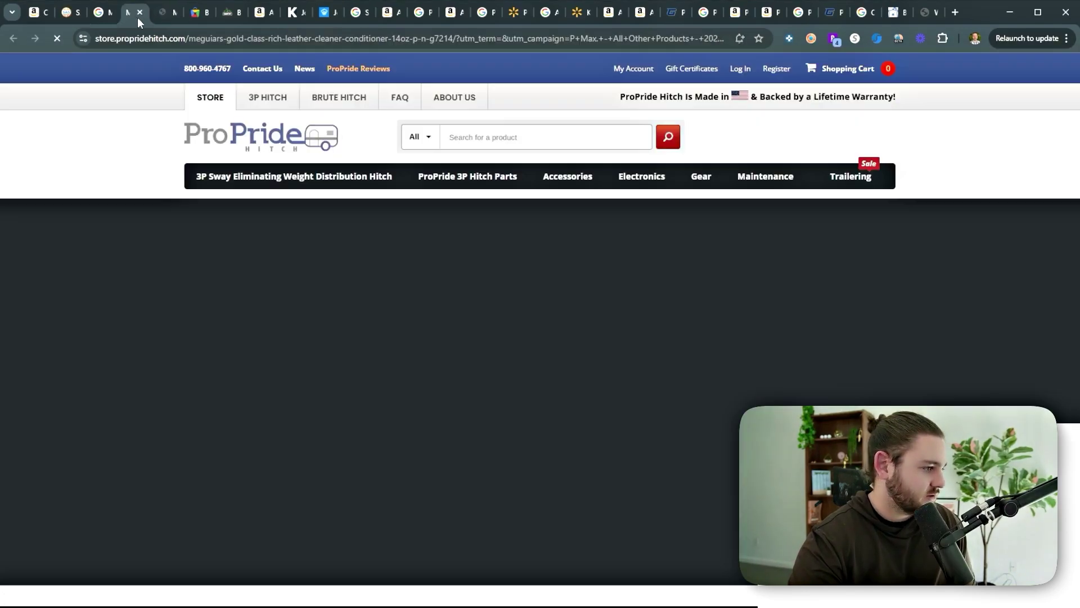
Review the Autoplicity product page and check Rakuten cashback for the store.
{"action": "key", "text": "ctrl+Tab"}
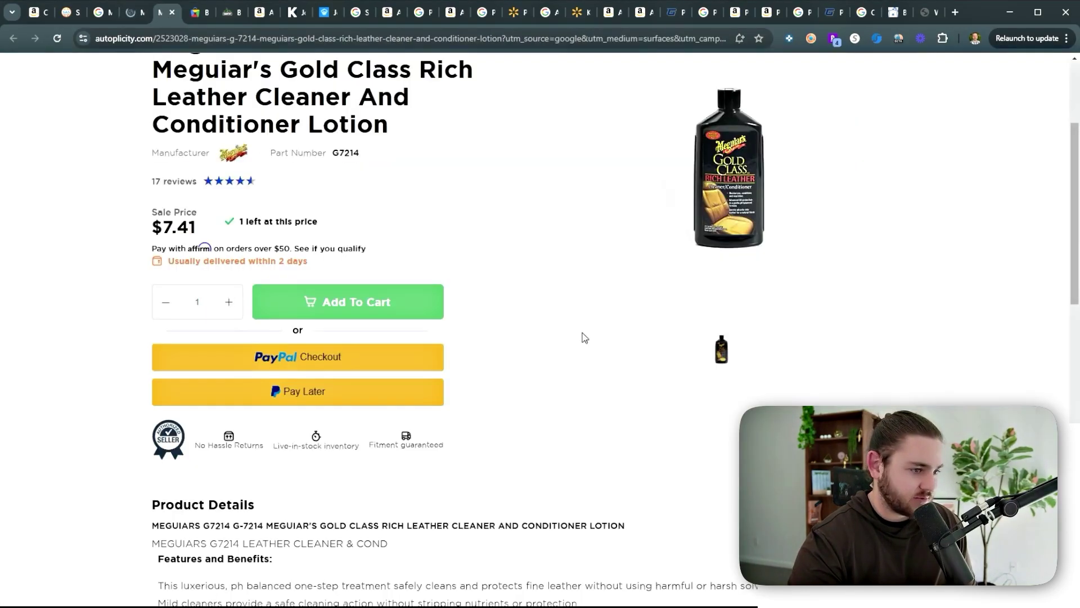
{"action": "scroll", "coordinate": [465, 303], "scroll_direction": "up", "scroll_amount": 2}
{"action": "scroll", "coordinate": [464, 294], "scroll_direction": "down", "scroll_amount": 6}
{"action": "scroll", "coordinate": [468, 292], "scroll_direction": "up", "scroll_amount": 5}
{"action": "left_click", "coordinate": [397, 363]}
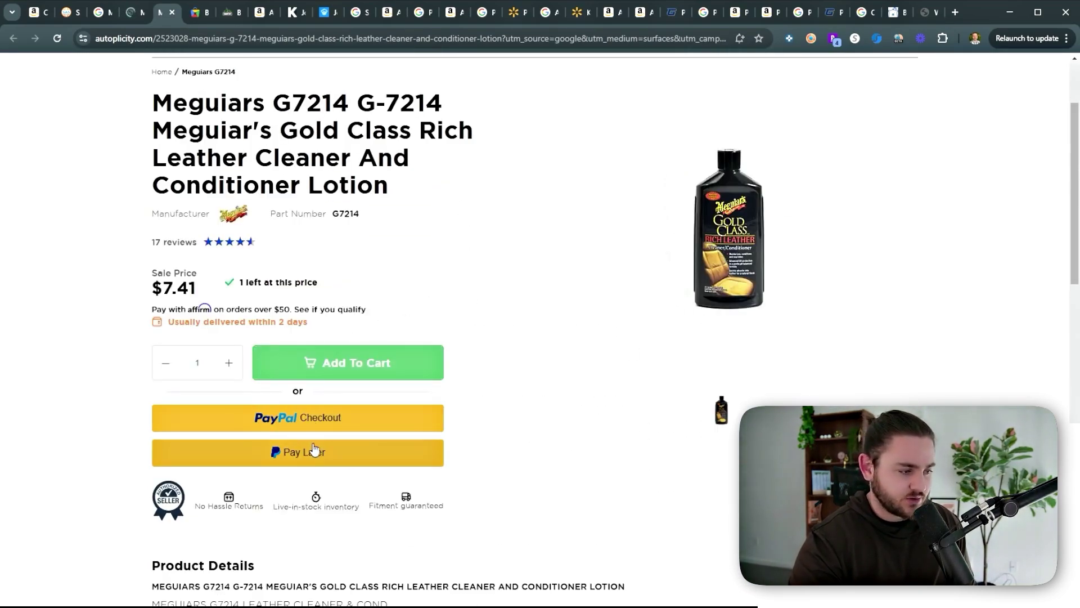
{"action": "left_click", "coordinate": [833, 39]}
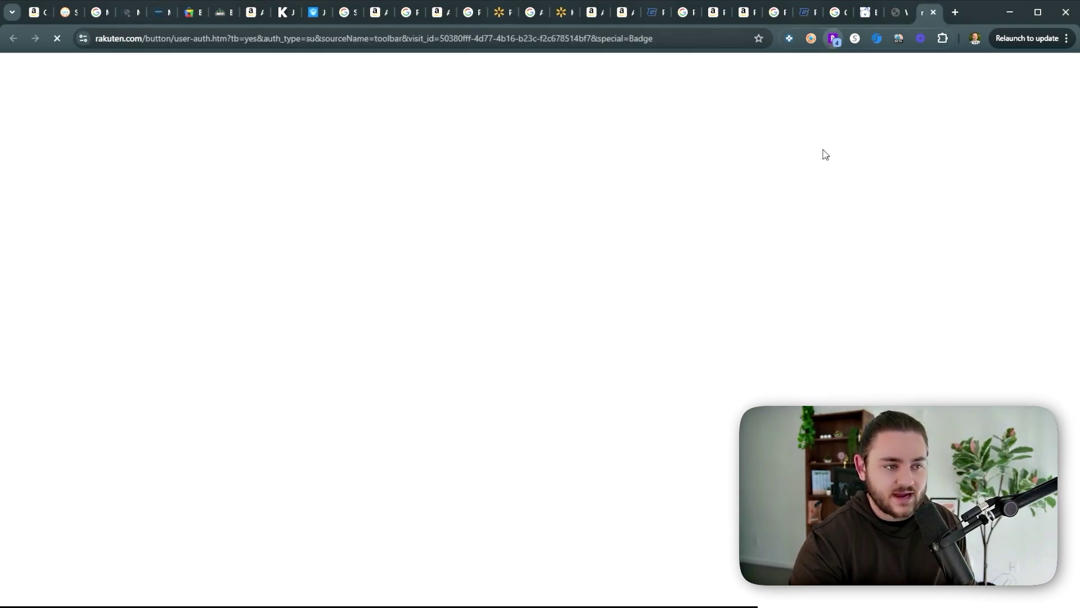
{"action": "key", "text": "ctrl+w"}
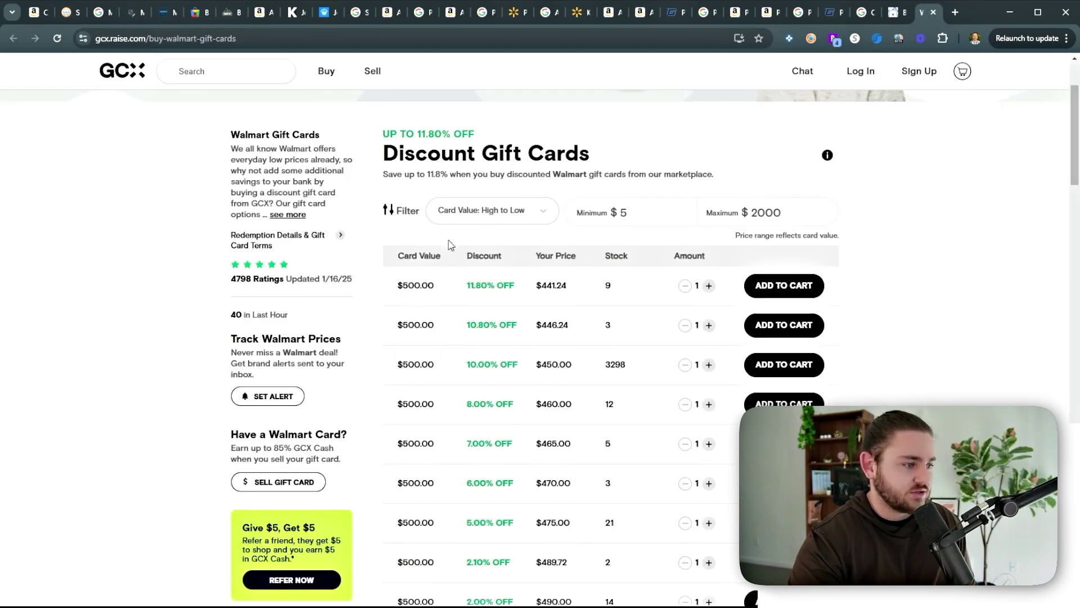
{"action": "left_click", "coordinate": [158, 19]}
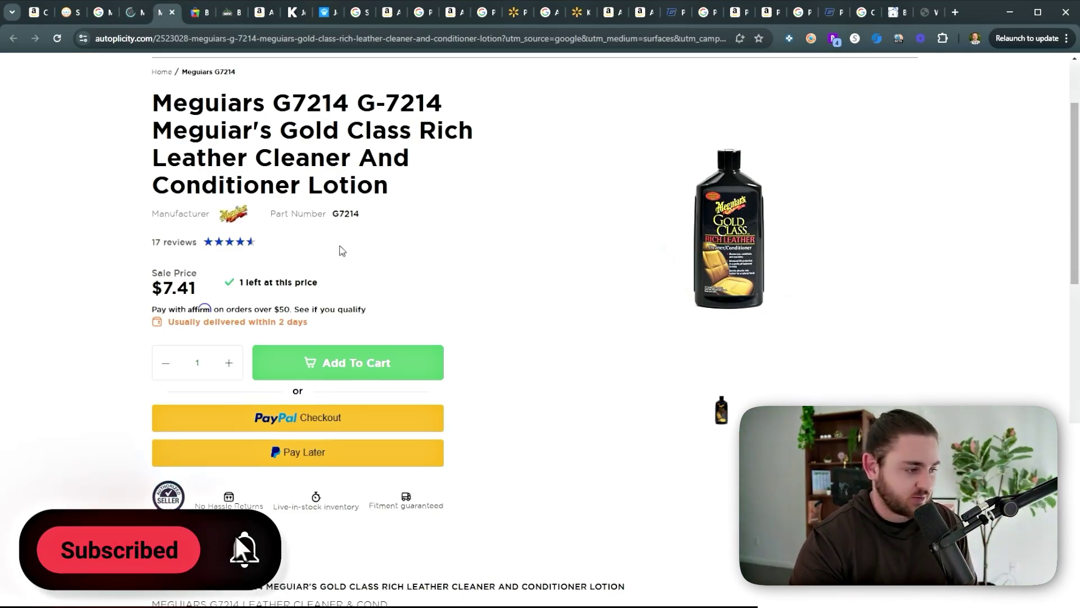
Confirm the Meguiar's G7214 lotion's $7.41 sale price and enlarge the product photo.
{"action": "scroll", "coordinate": [393, 274], "scroll_direction": "down", "scroll_amount": 7}
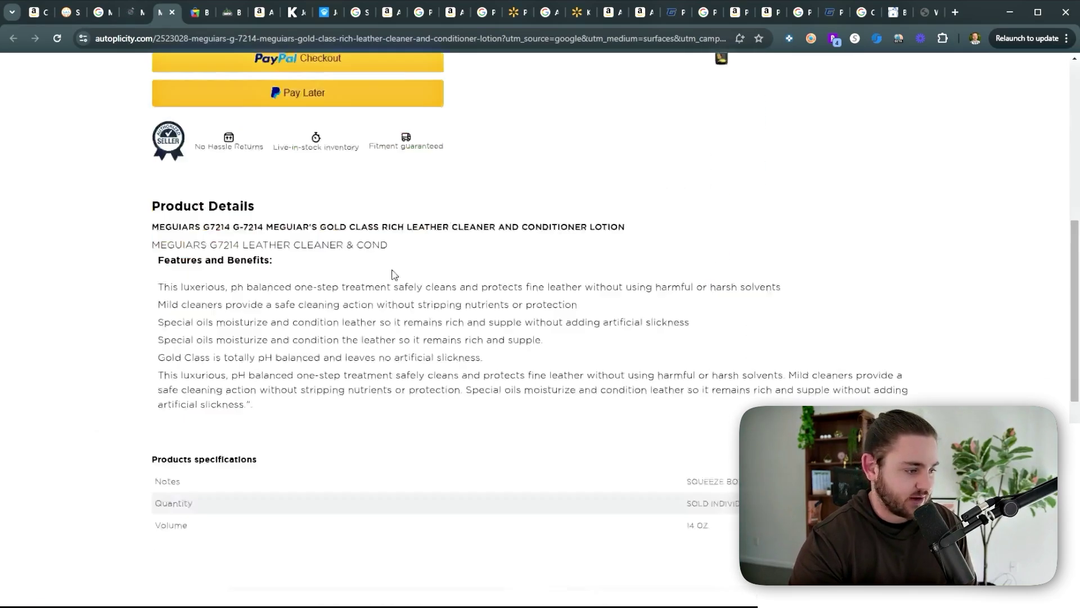
{"action": "scroll", "coordinate": [450, 331], "scroll_direction": "up", "scroll_amount": 8}
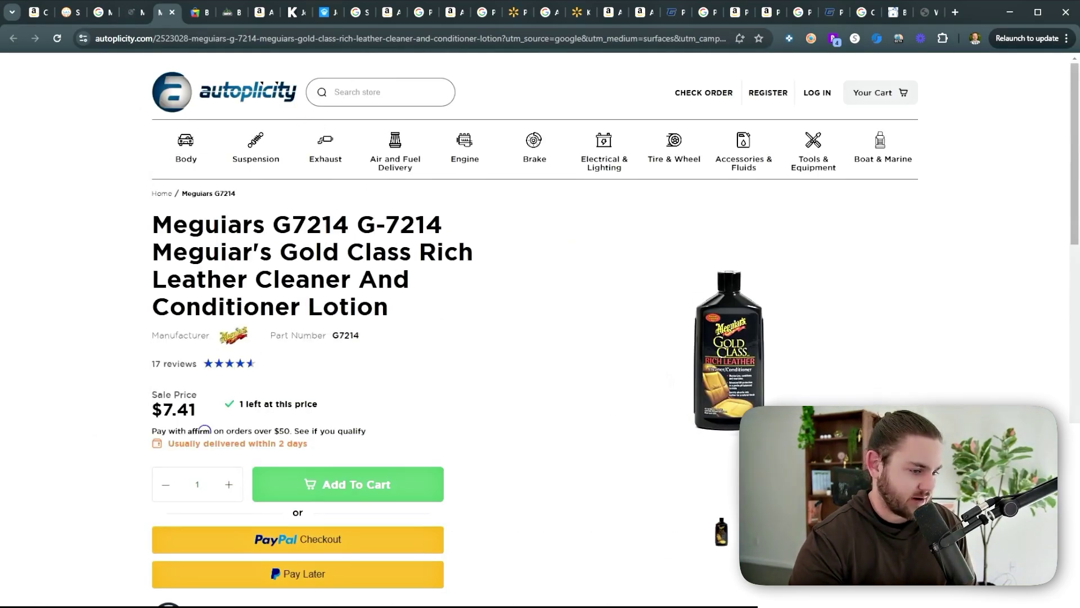
{"action": "scroll", "coordinate": [303, 270], "scroll_direction": "down", "scroll_amount": 2}
{"action": "left_click", "coordinate": [728, 302]}
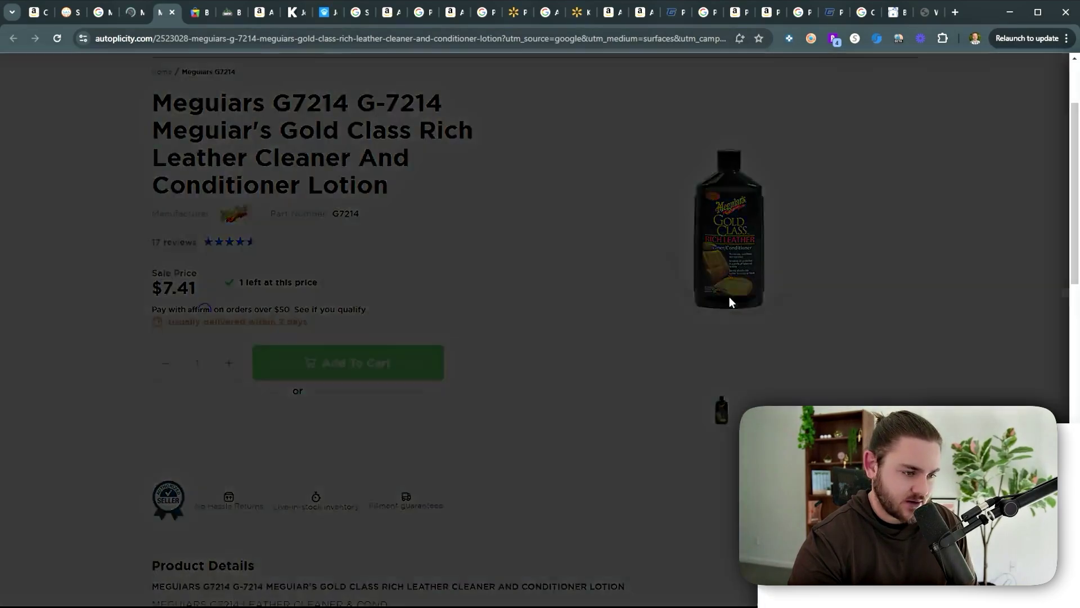
{"action": "left_click", "coordinate": [711, 310]}
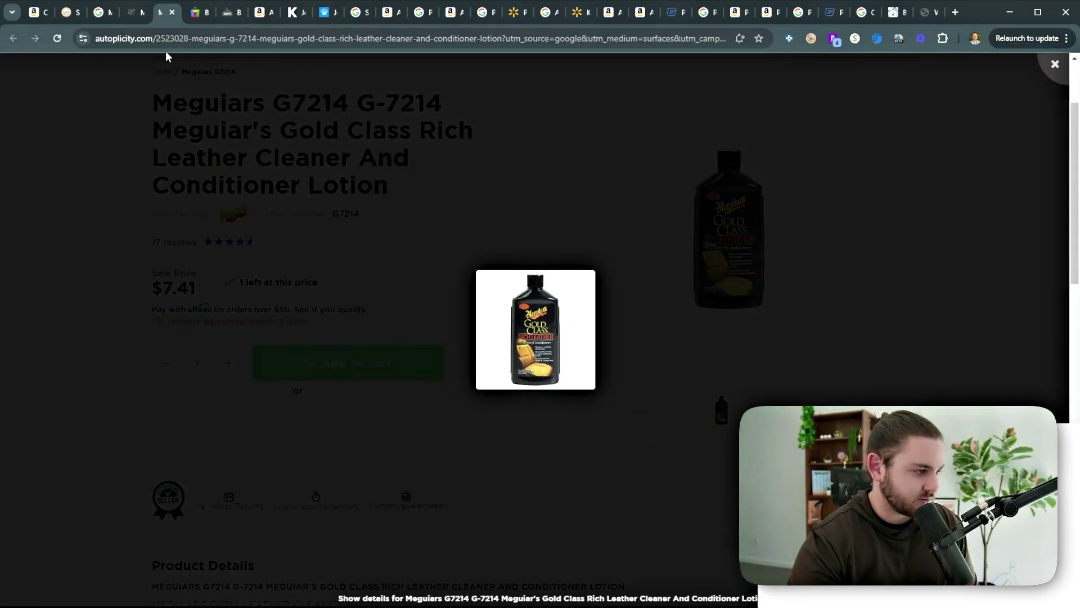
Open the ProPride Hitch listing for the Meguiar's lotion at $12.99.
{"action": "left_click", "coordinate": [131, 11]}
{"action": "left_click", "coordinate": [169, 236]}
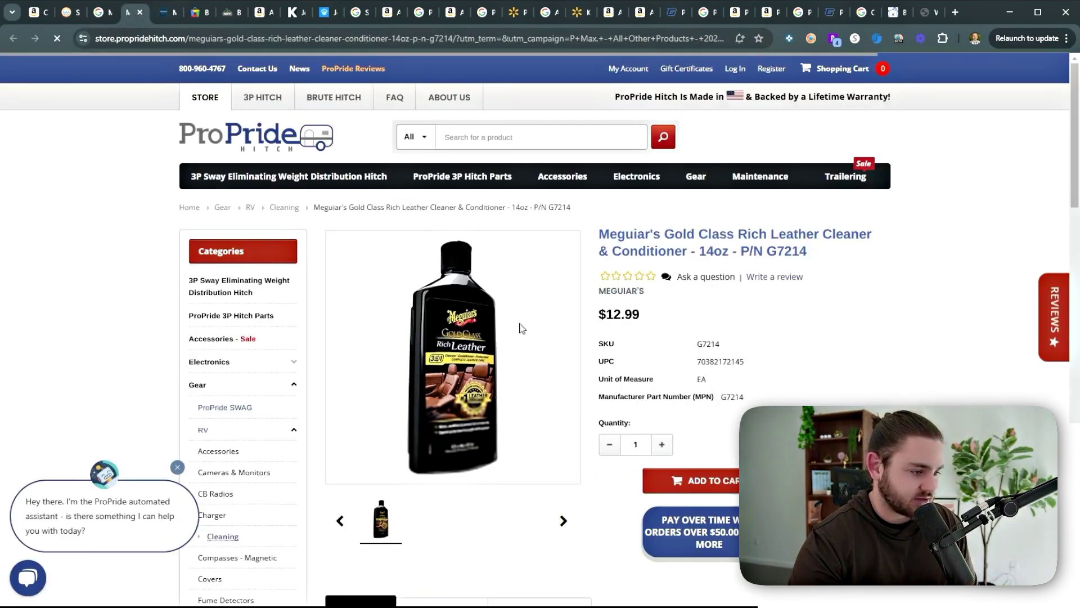
{"action": "left_click", "coordinate": [70, 12]}
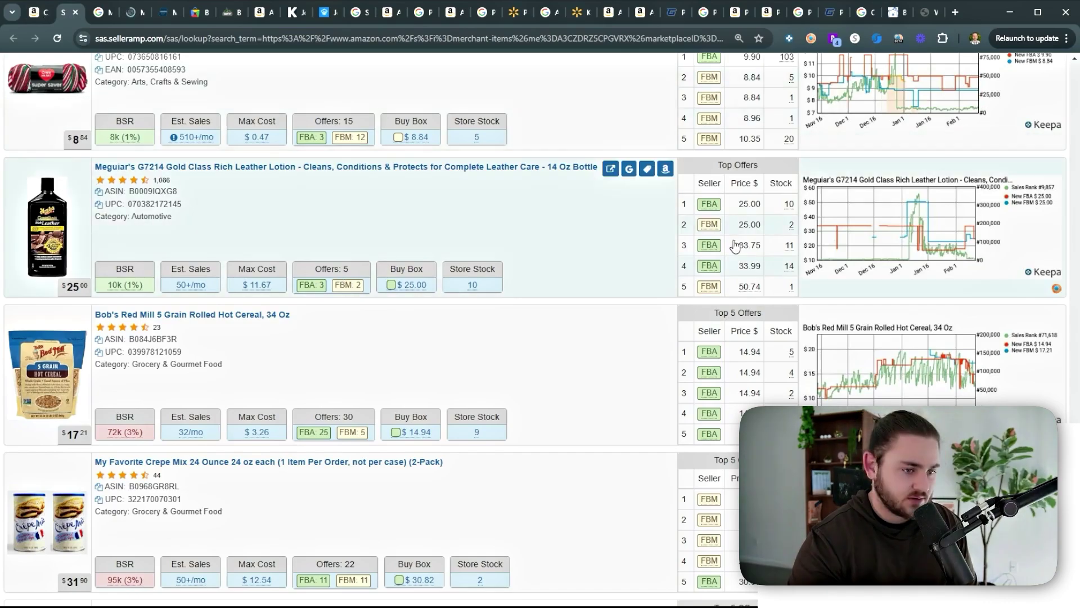
{"action": "left_click", "coordinate": [117, 16]}
{"action": "left_click", "coordinate": [121, 15]}
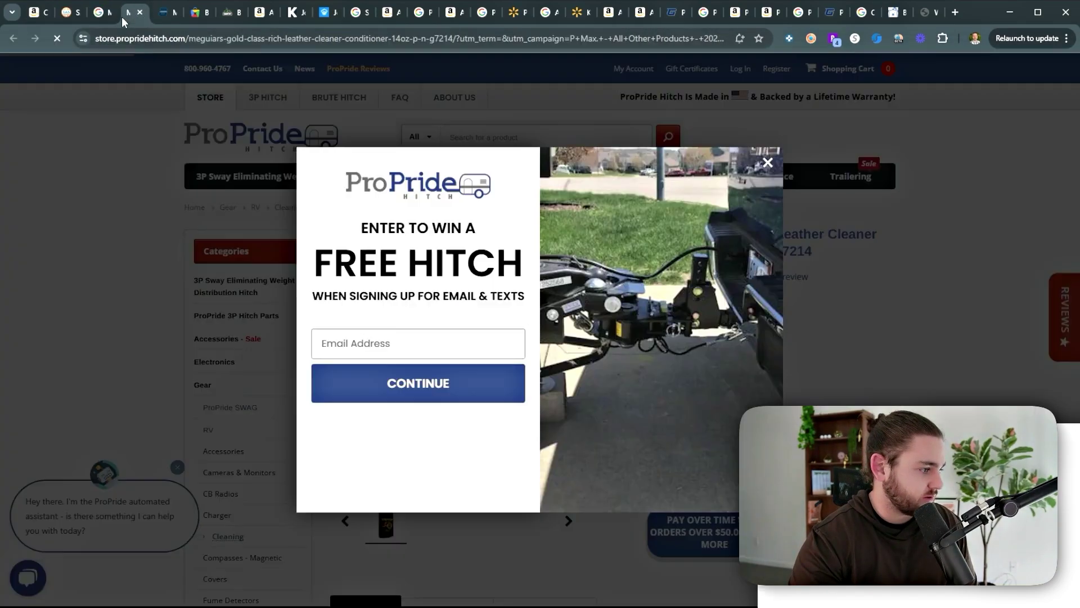
{"action": "scroll", "coordinate": [559, 317], "scroll_direction": "down", "scroll_amount": 2}
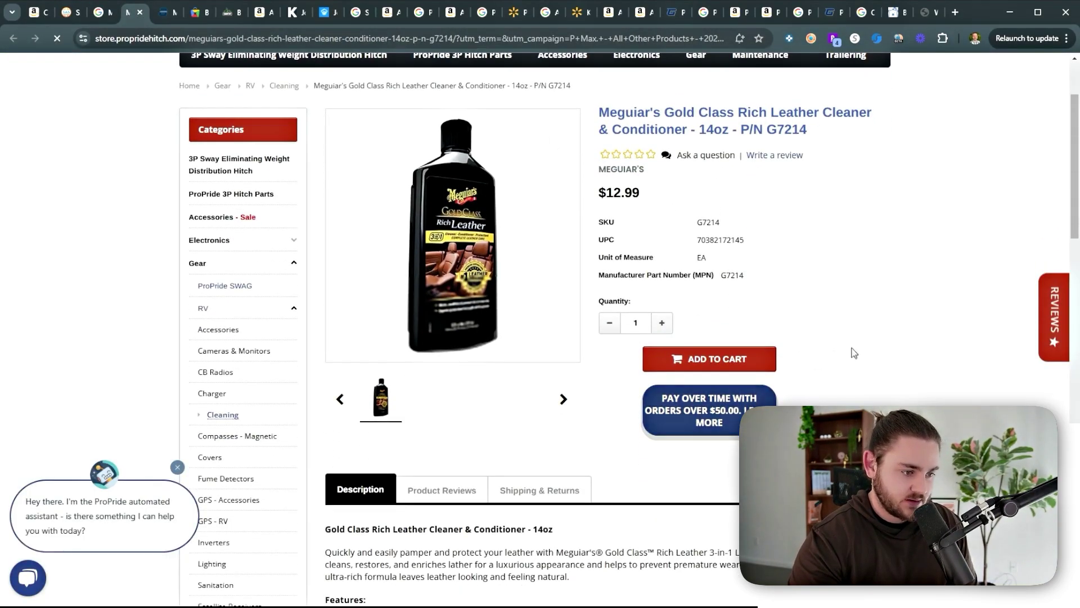
List all available coupon codes for the ProPride store in the extension.
{"action": "left_click", "coordinate": [845, 38]}
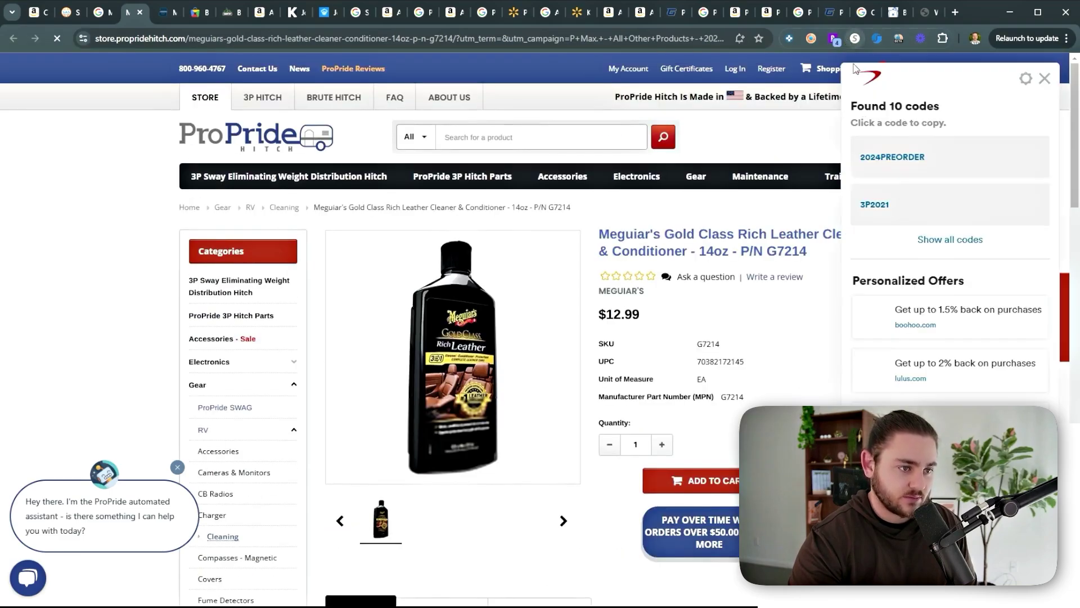
{"action": "left_click", "coordinate": [948, 239]}
{"action": "scroll", "coordinate": [940, 259], "scroll_direction": "down", "scroll_amount": 1}
{"action": "scroll", "coordinate": [933, 266], "scroll_direction": "down", "scroll_amount": 3}
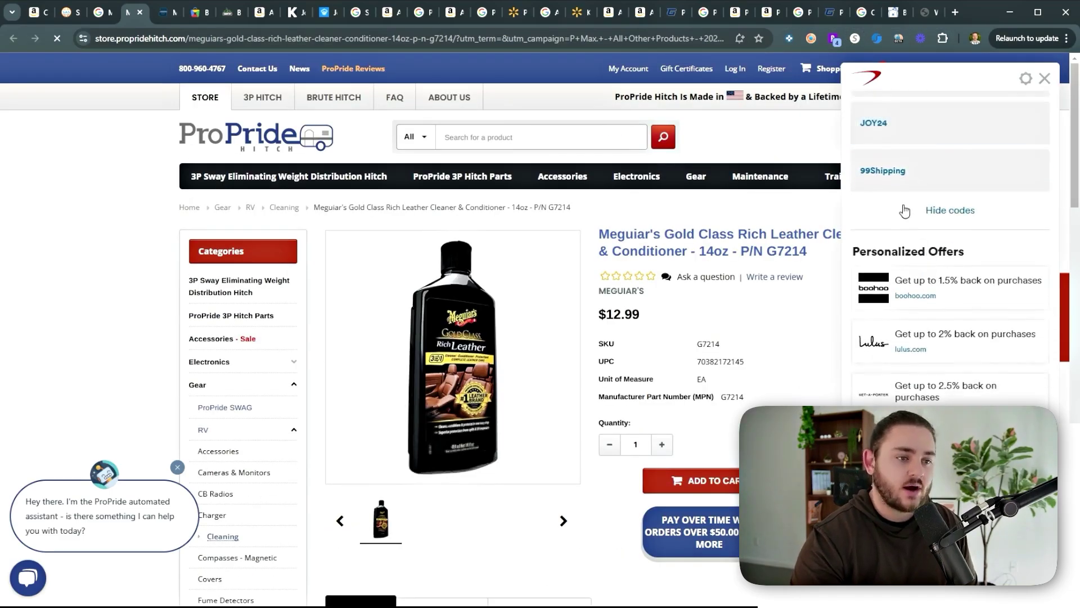
{"action": "scroll", "coordinate": [922, 265], "scroll_direction": "up", "scroll_amount": 2}
{"action": "scroll", "coordinate": [896, 251], "scroll_direction": "up", "scroll_amount": 3}
Open the Walmart listing of the same lotion and review its $15.78 price.
{"action": "left_click", "coordinate": [101, 11]}
{"action": "scroll", "coordinate": [371, 335], "scroll_direction": "down", "scroll_amount": 5}
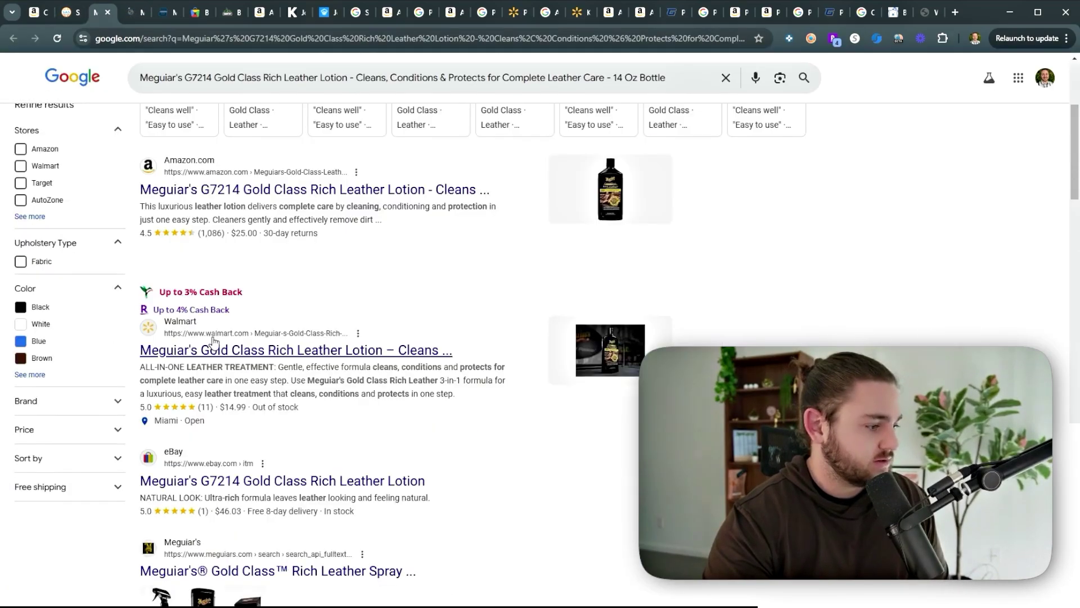
{"action": "middle_click", "coordinate": [298, 350]}
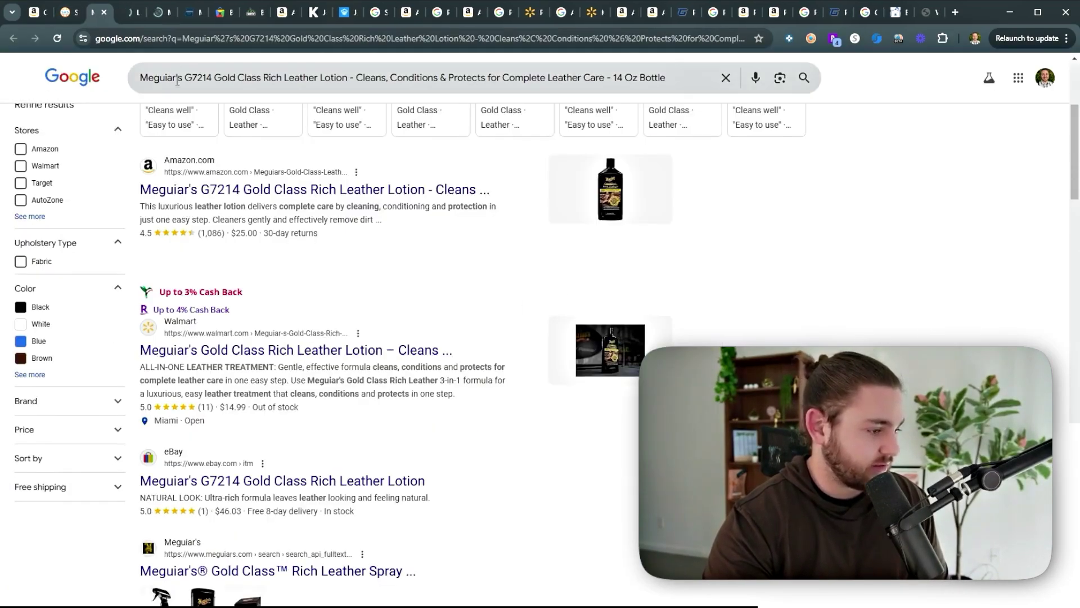
{"action": "left_click", "coordinate": [119, 17]}
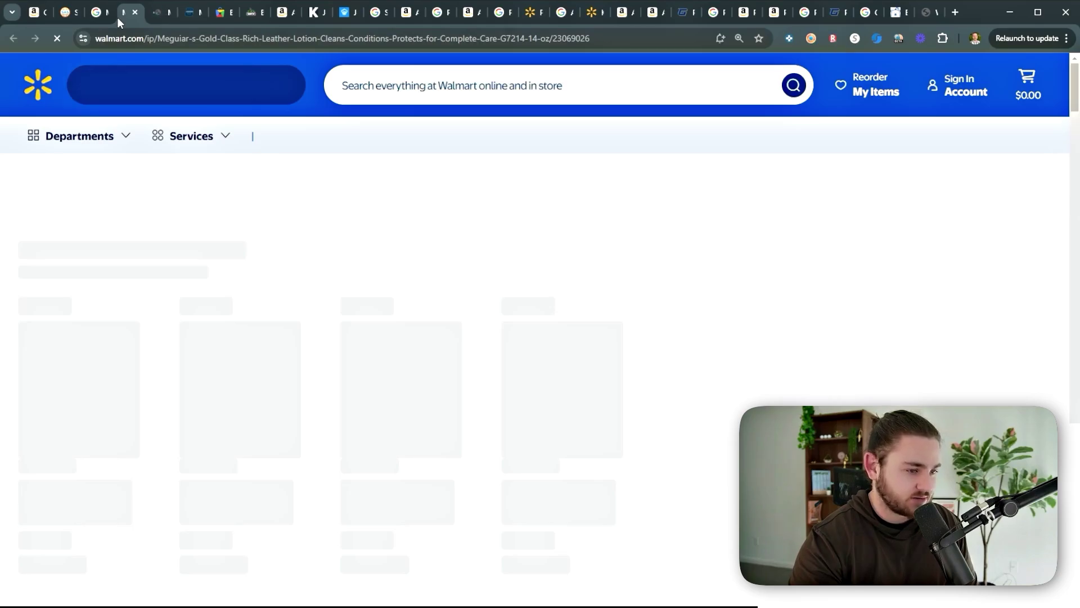
{"action": "scroll", "coordinate": [283, 331], "scroll_direction": "down", "scroll_amount": 8}
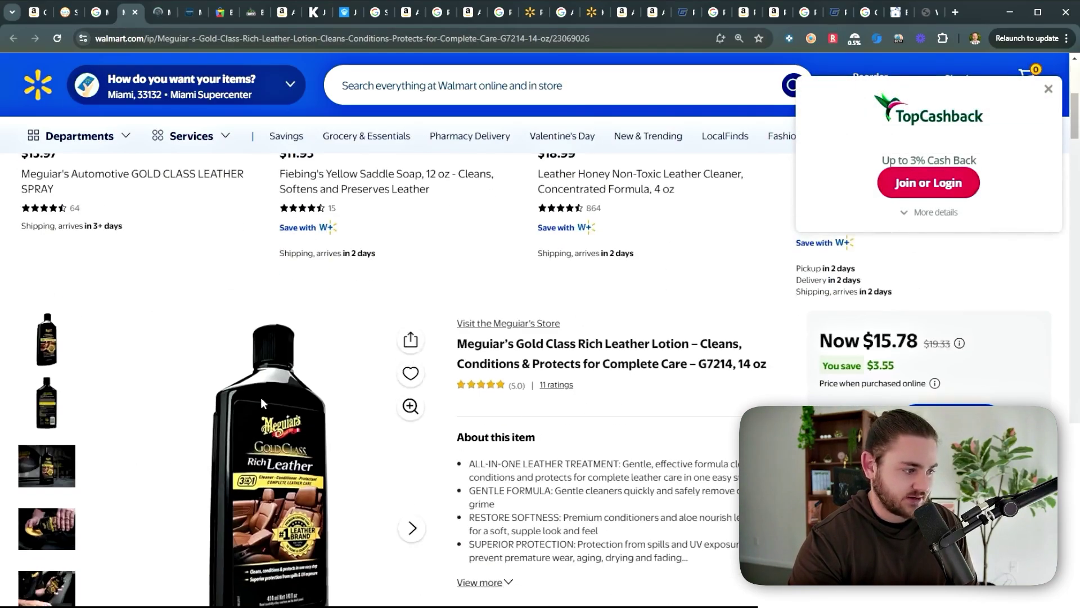
{"action": "scroll", "coordinate": [436, 379], "scroll_direction": "up", "scroll_amount": 2}
{"action": "scroll", "coordinate": [866, 366], "scroll_direction": "down", "scroll_amount": 5}
{"action": "scroll", "coordinate": [866, 366], "scroll_direction": "up", "scroll_amount": 6}
{"action": "scroll", "coordinate": [188, 92], "scroll_direction": "down", "scroll_amount": 1}
Return to the SellerAmp product list and scroll further down it.
{"action": "left_click", "coordinate": [95, 14]}
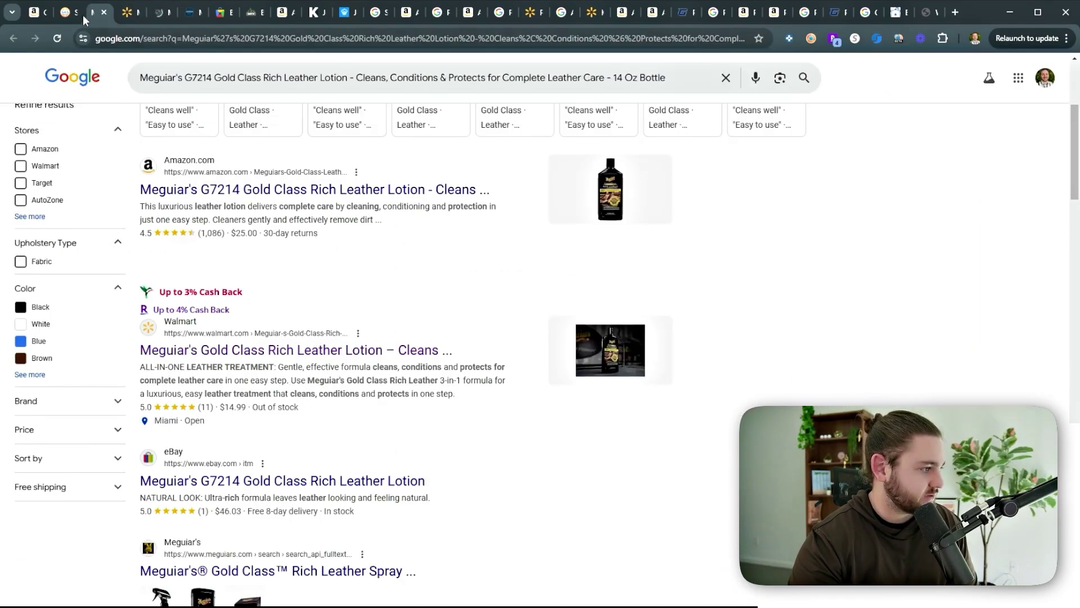
{"action": "left_click", "coordinate": [41, 18]}
{"action": "left_click", "coordinate": [67, 12]}
{"action": "scroll", "coordinate": [293, 403], "scroll_direction": "down", "scroll_amount": 1}
{"action": "scroll", "coordinate": [293, 403], "scroll_direction": "down", "scroll_amount": 5}
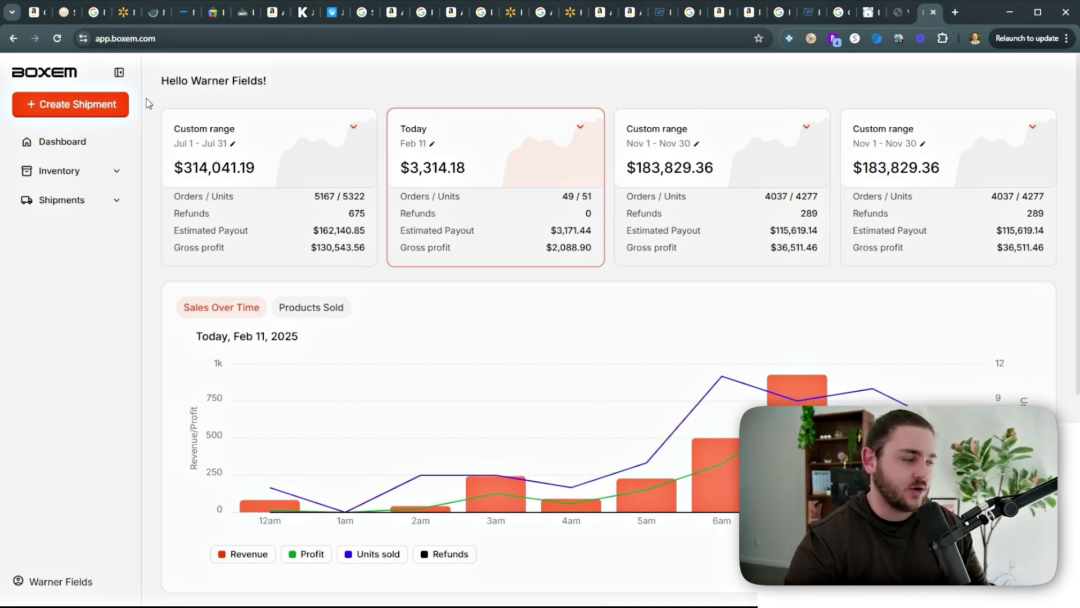
Start a new Boxem shipment with the red Create Shipment button in the sidebar.
{"action": "left_click", "coordinate": [107, 111]}
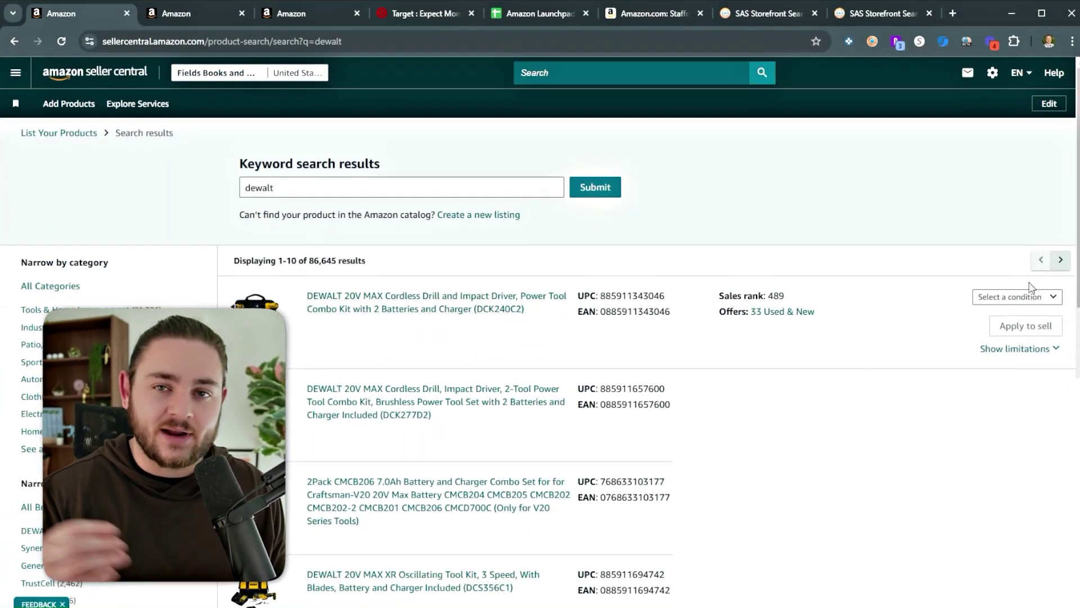
{"action": "left_click", "coordinate": [1017, 297]}
{"action": "left_click", "coordinate": [961, 326]}
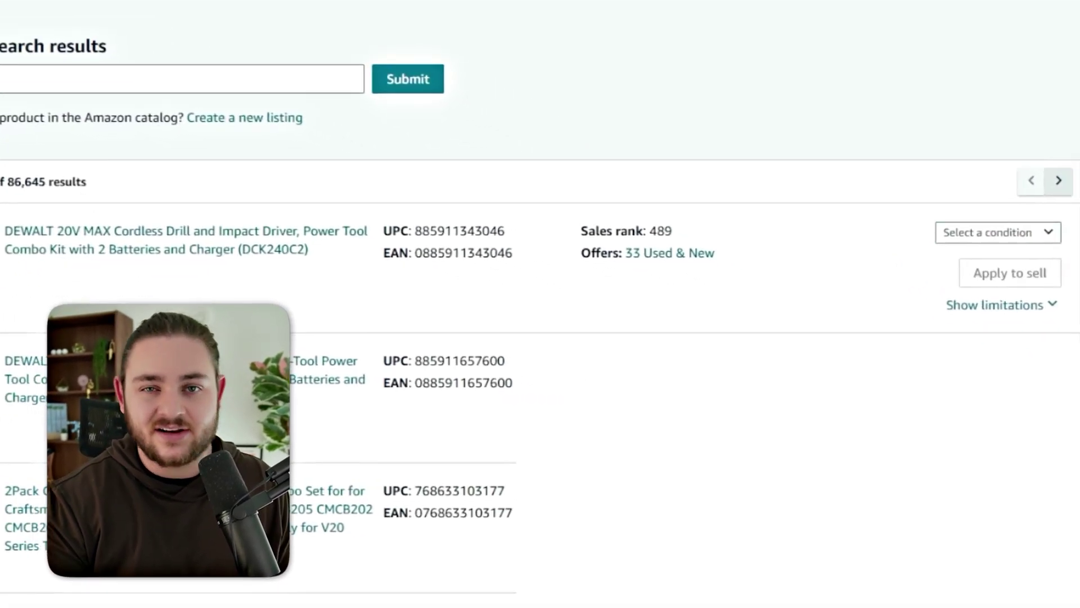